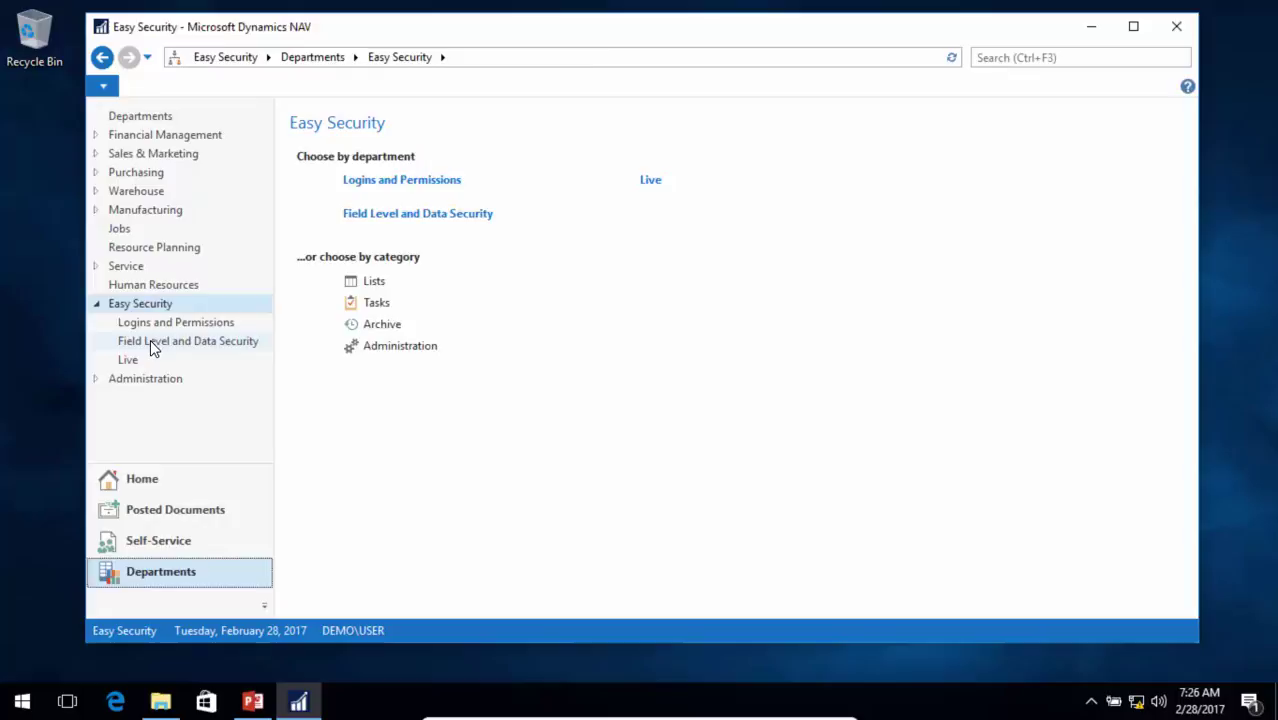
Step: In Field Level and Data Security Setup, allow installation and get relations from source code, reusing the Logins and Permissions analysis data
left_click(150, 340)
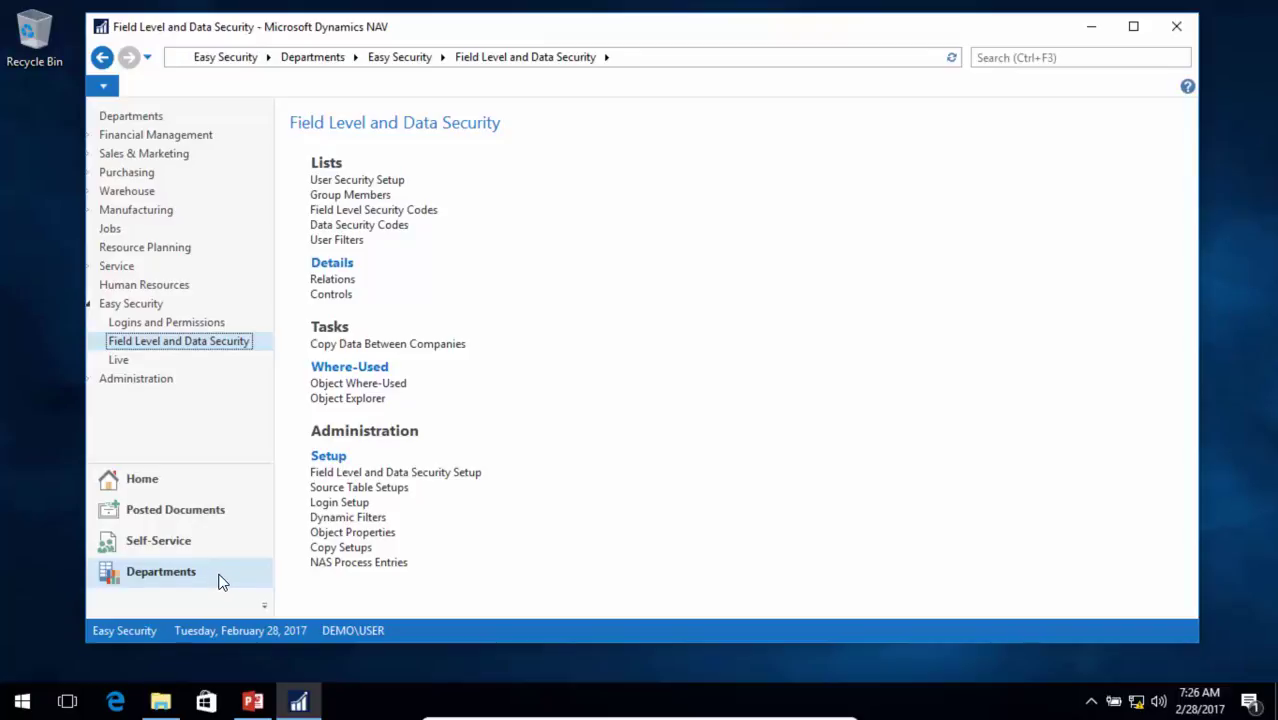
left_click(451, 473)
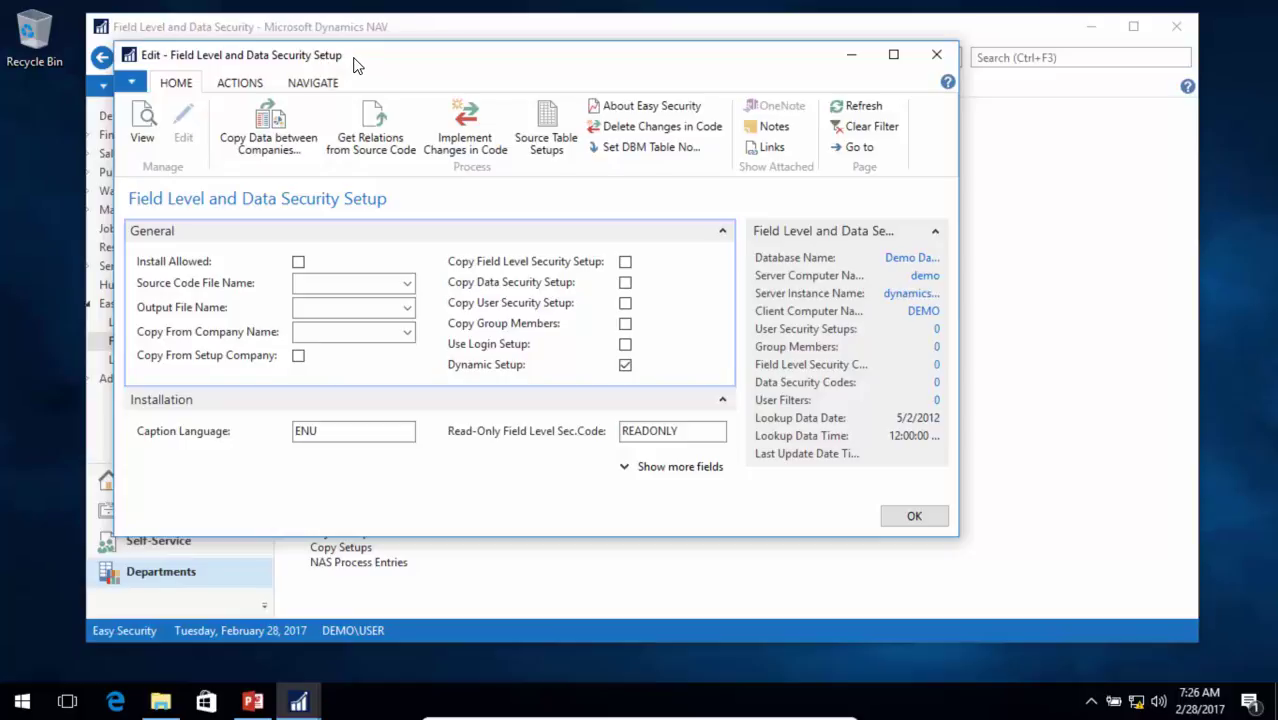
left_click(298, 263)
left_click(386, 136)
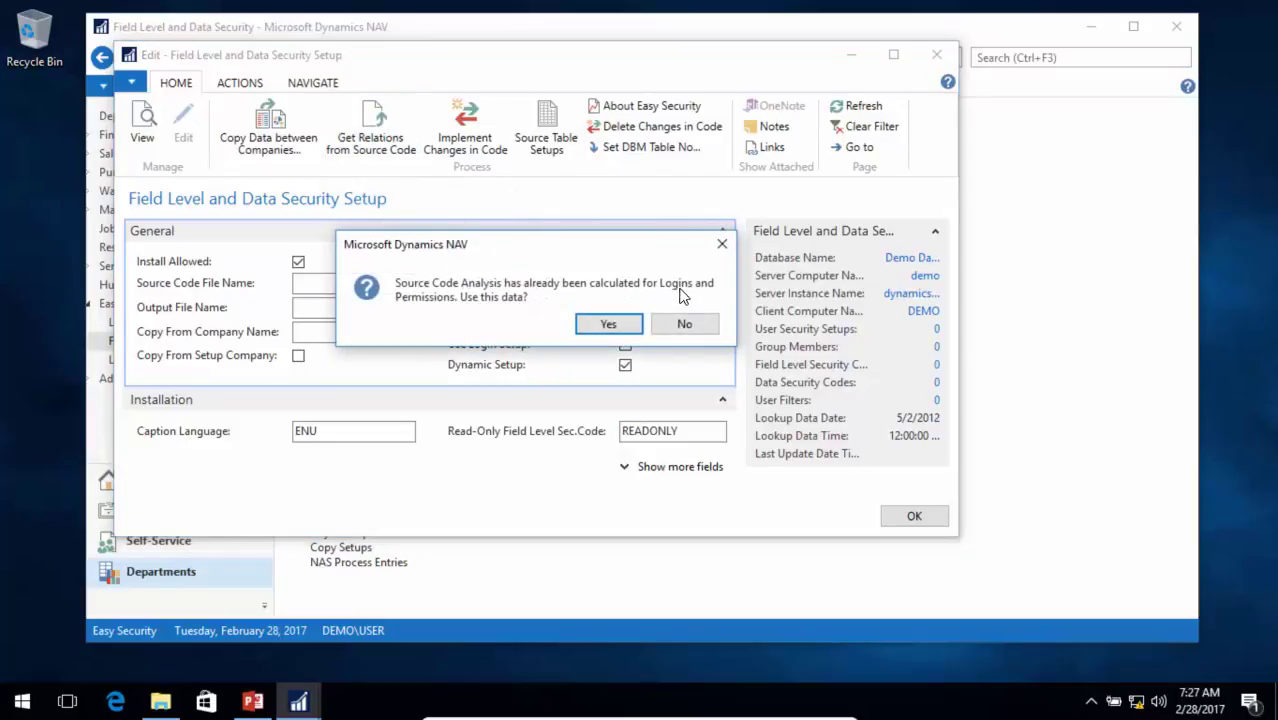
left_click(608, 328)
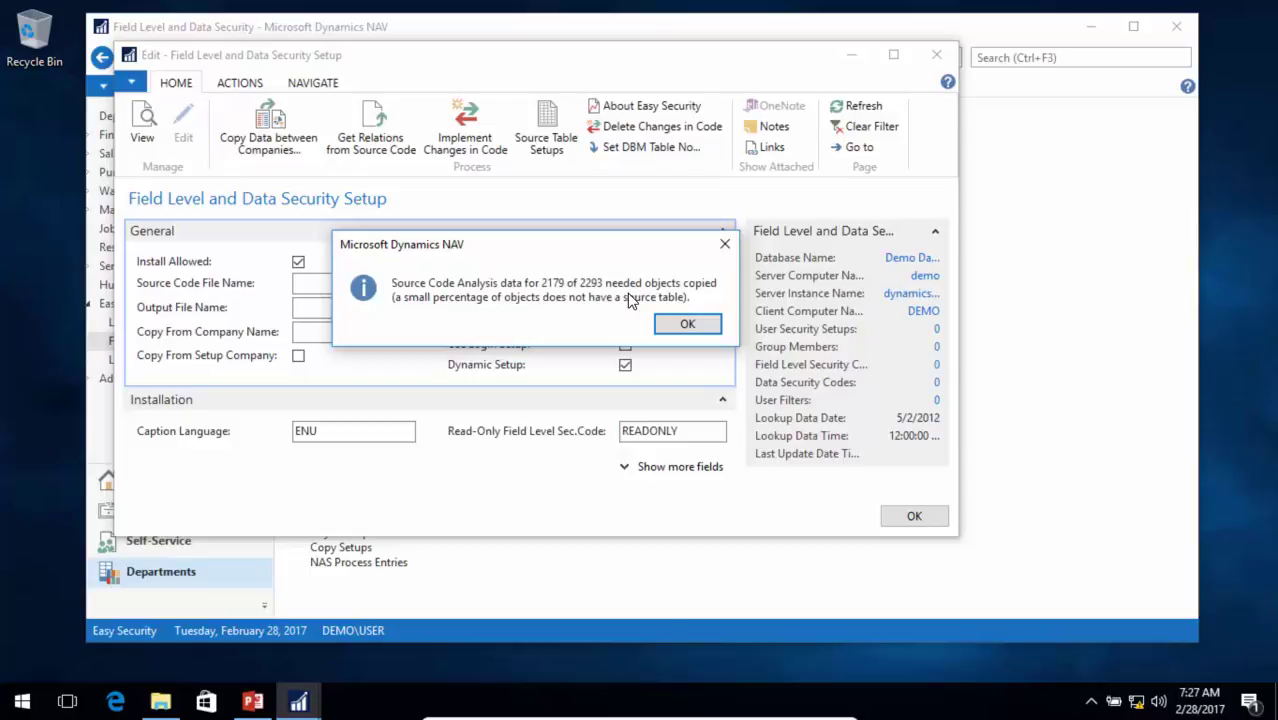
left_click(688, 325)
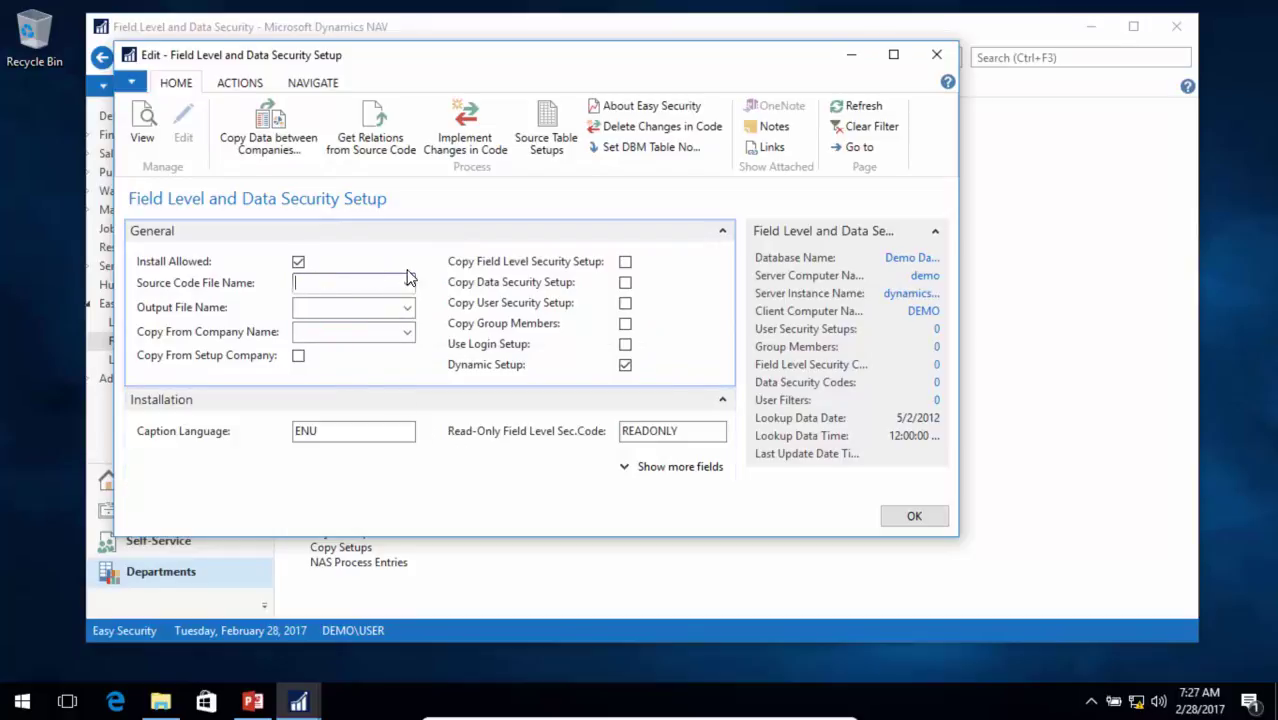
Step: Add source tables 15, 17, 18, 21, 36 and 37 to the Source Table Setups
left_click(552, 145)
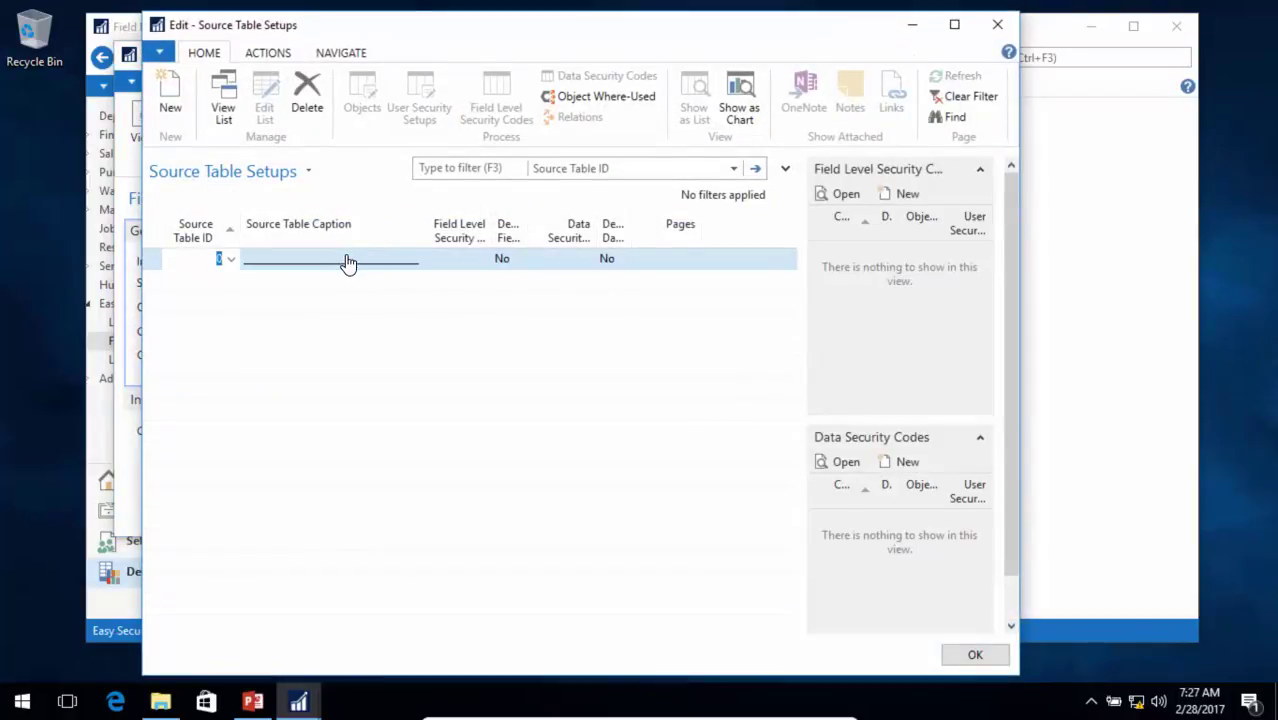
type("15")
key("Return")
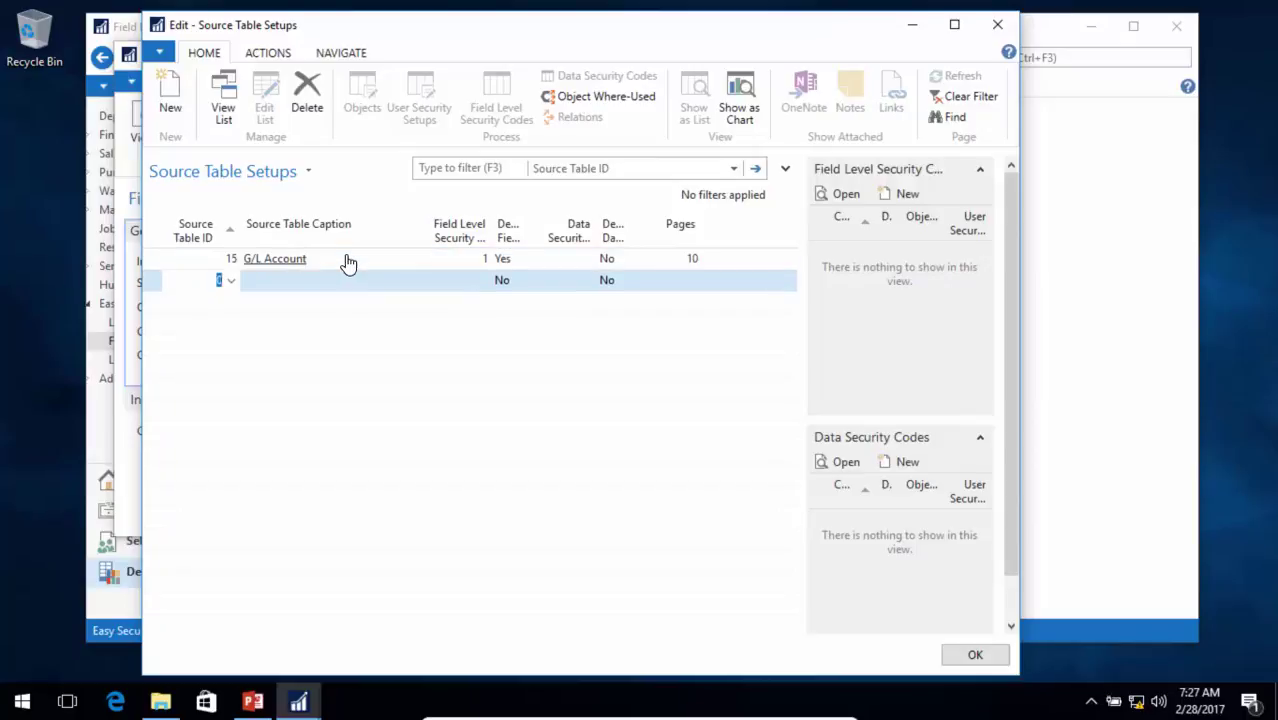
type("17")
key("Return")
type("18")
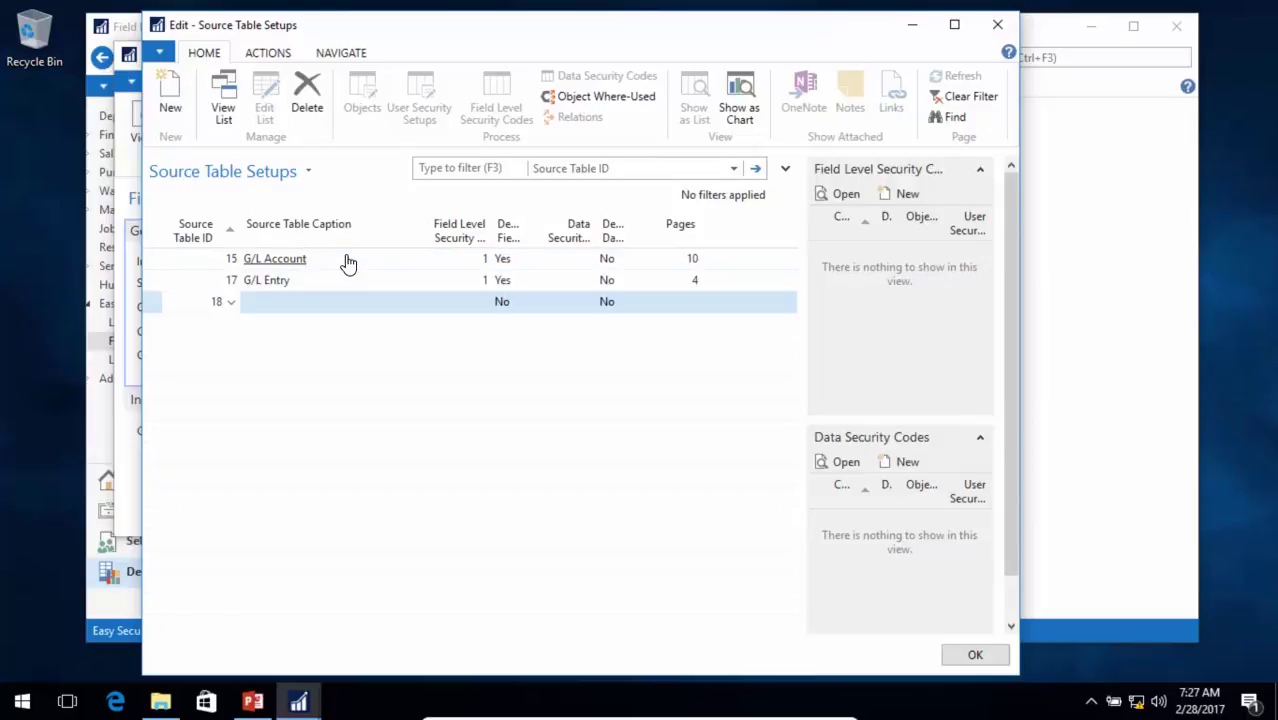
key("Return")
type("21")
key("Return")
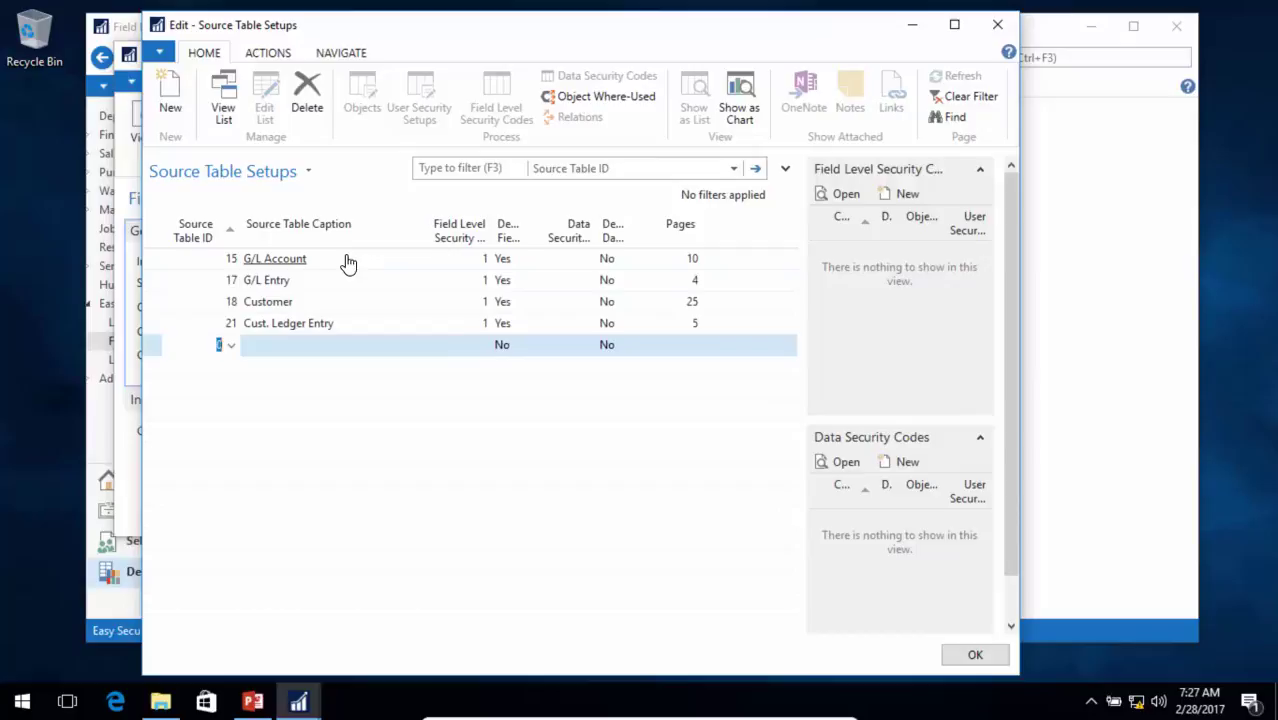
type("36")
key("Return")
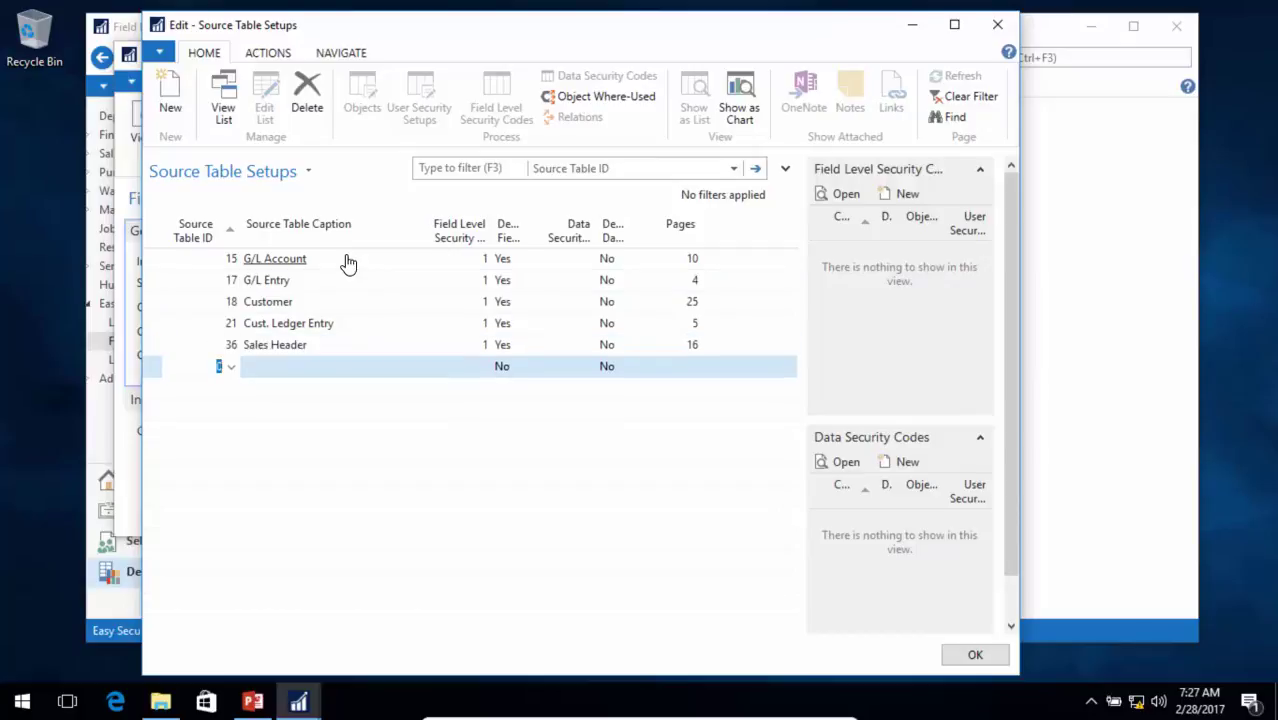
type("37")
key("Return")
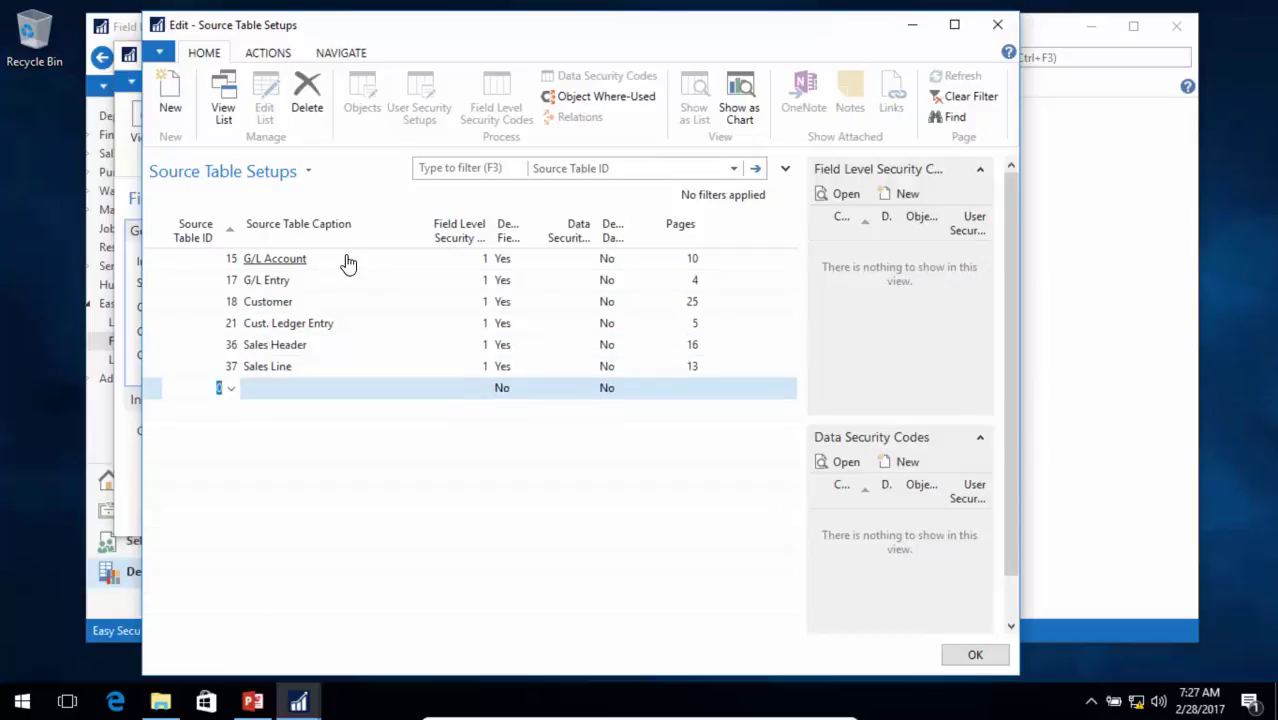
Step: Review the pages related to the Customer source table, and close the relations list and the Source Table Setups
key("Up")
key("Up")
key("Up")
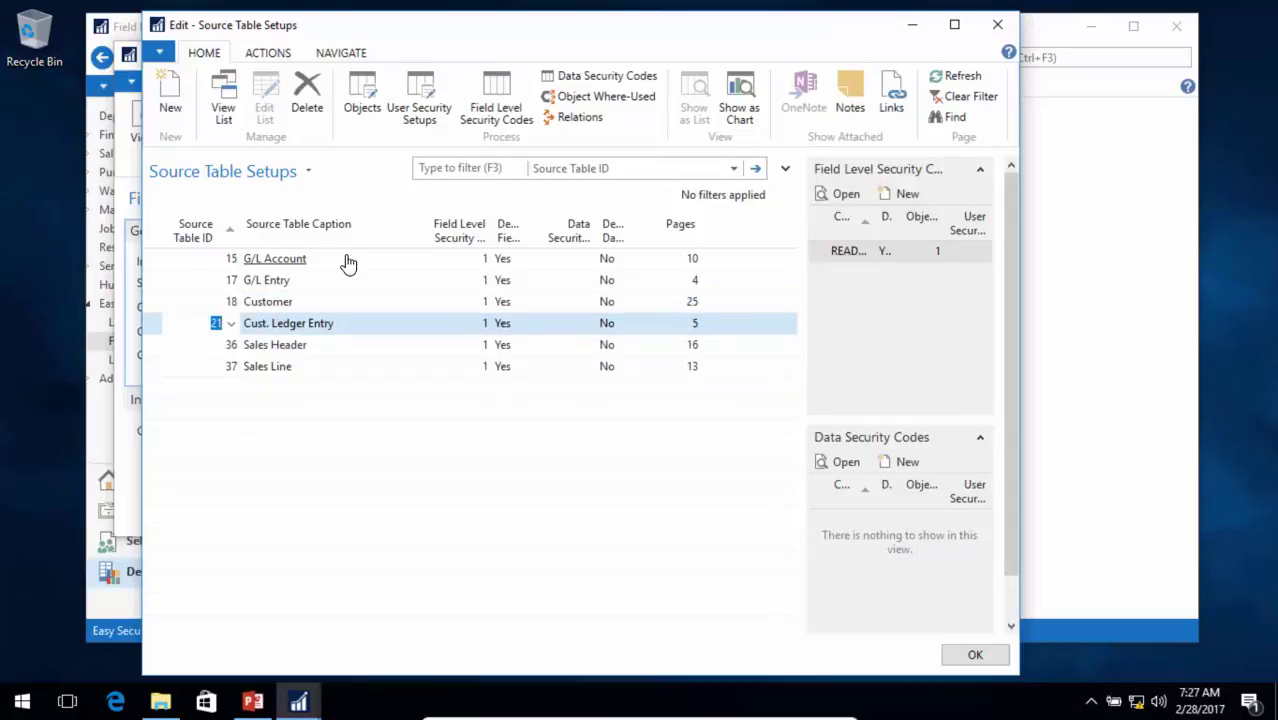
left_click(692, 305)
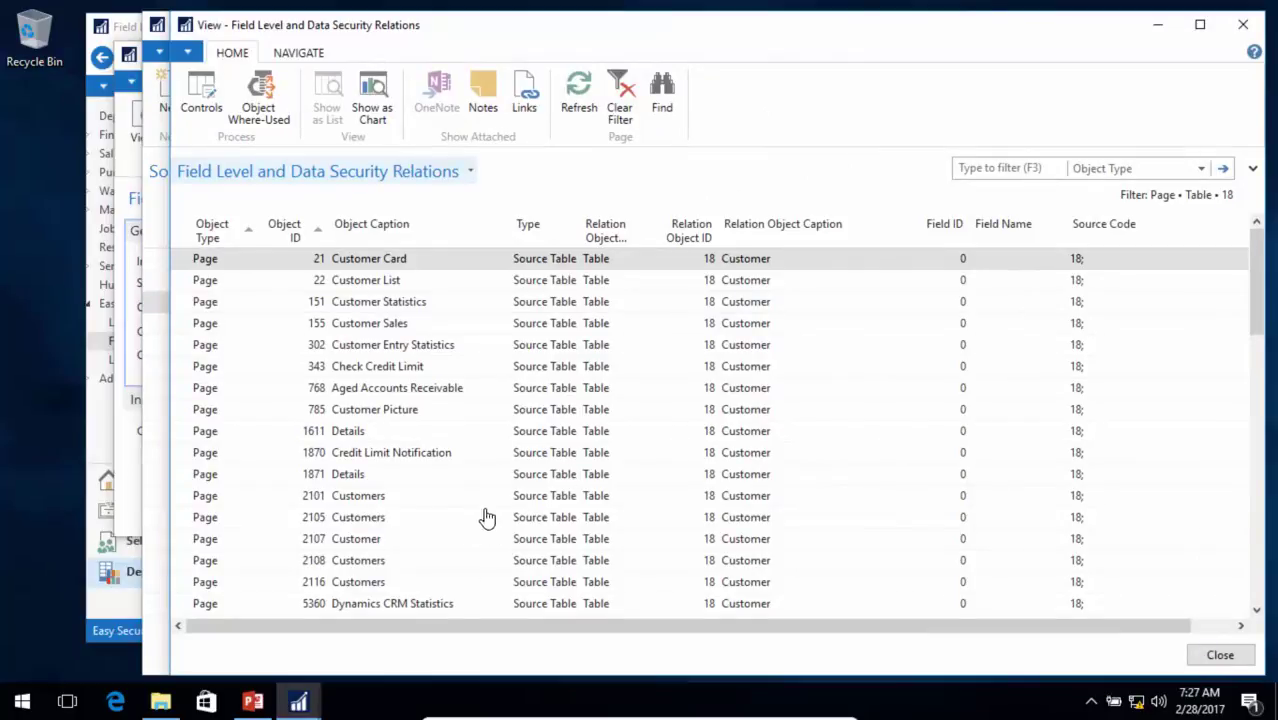
scroll(461, 524, "down", 3)
scroll(451, 545, "up", 3)
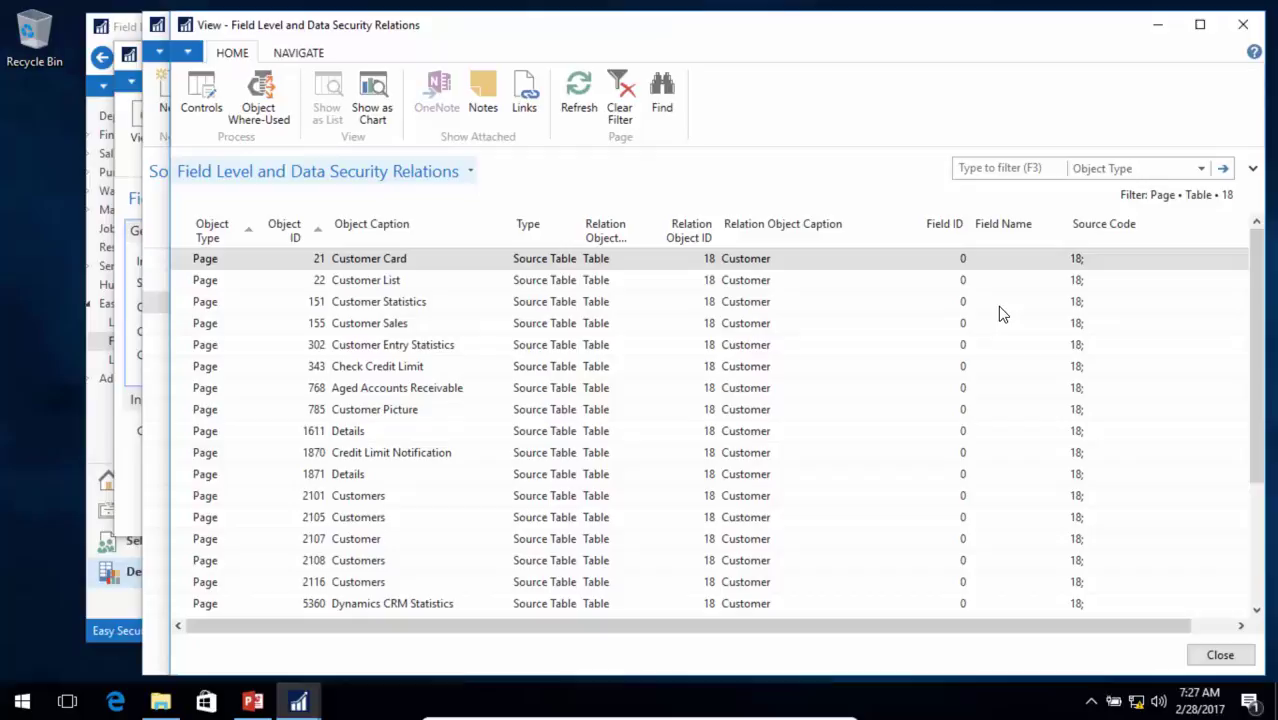
key("Escape")
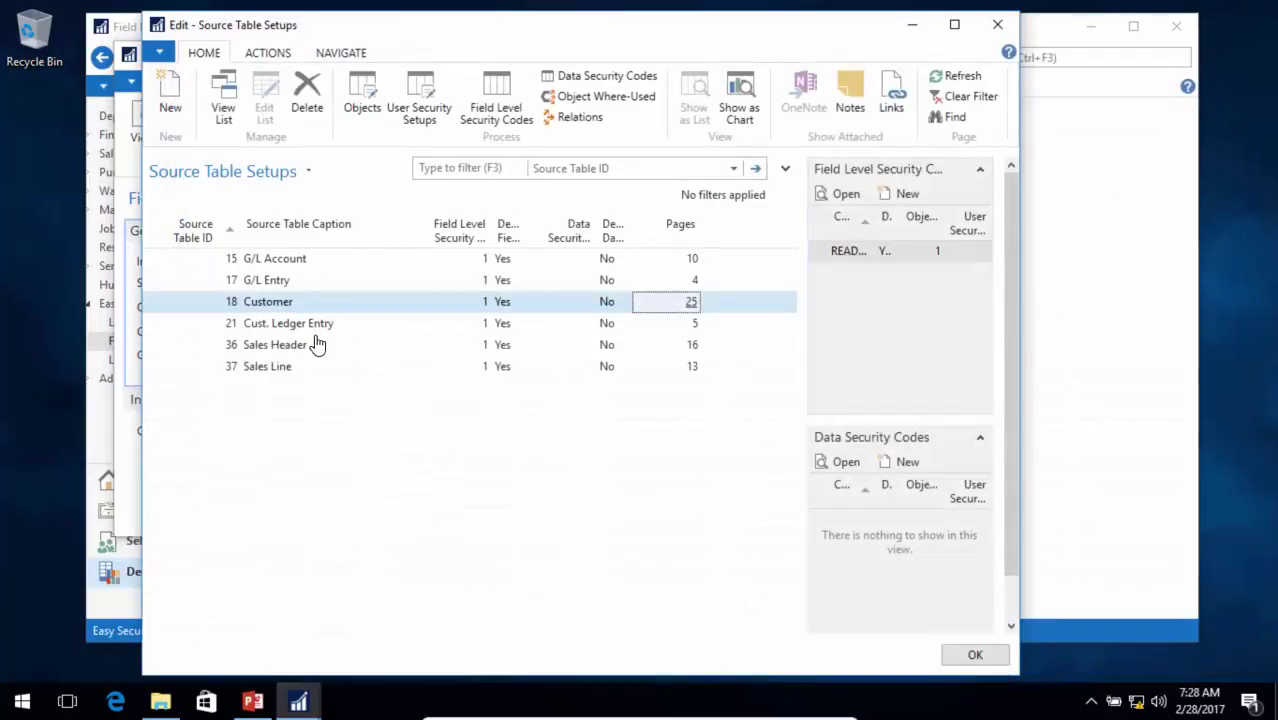
key("Escape")
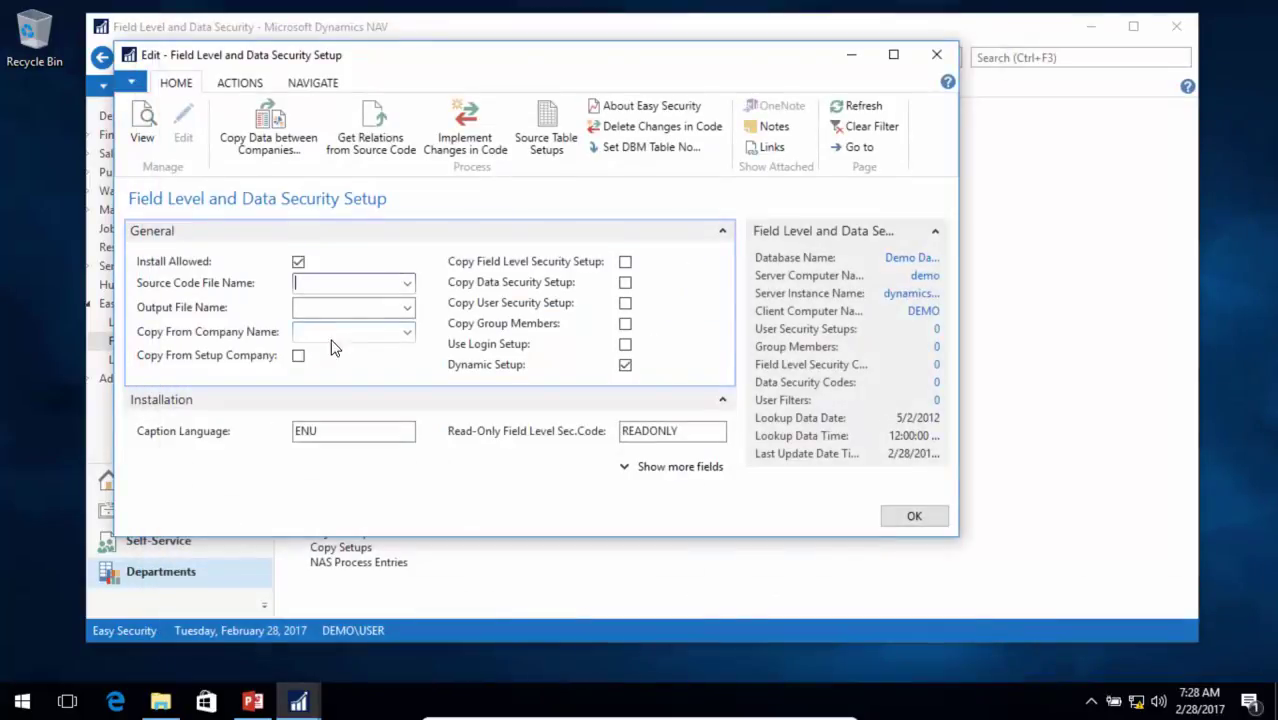
Step: Set the DBM Table No. for the objects using the option Needed for Implement Changes (All)
left_click(641, 149)
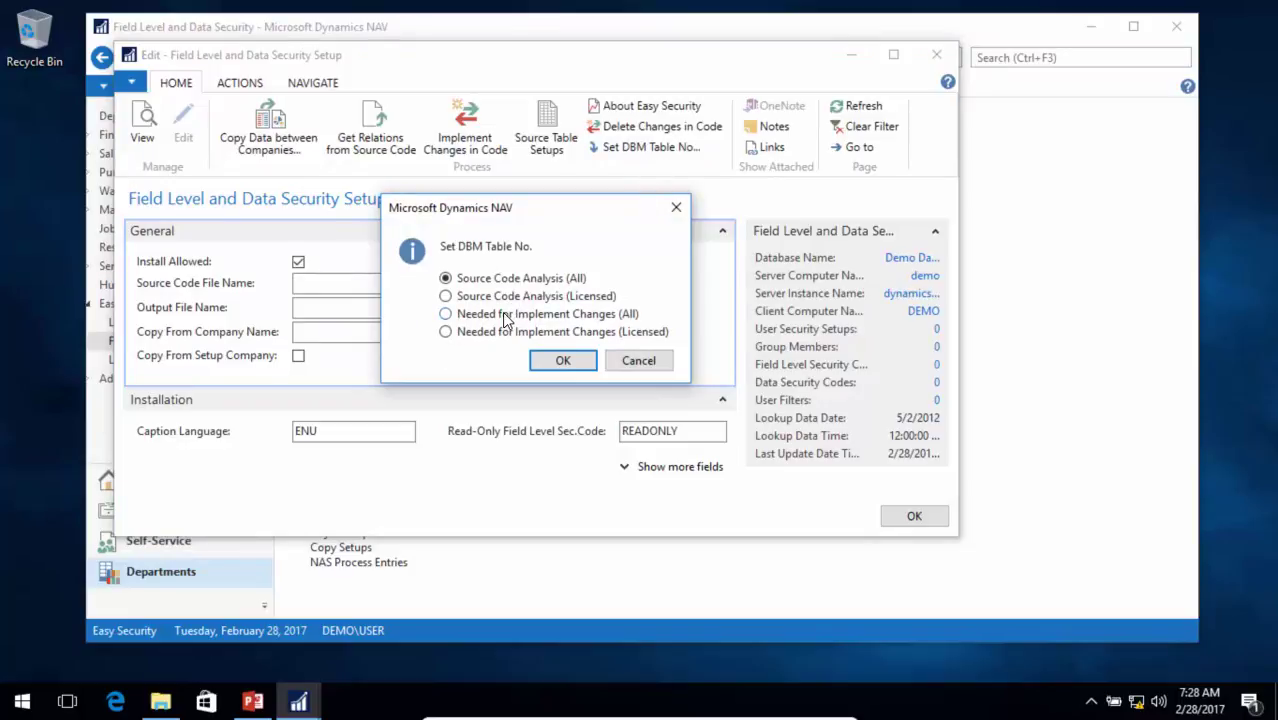
left_click(445, 314)
left_click(562, 362)
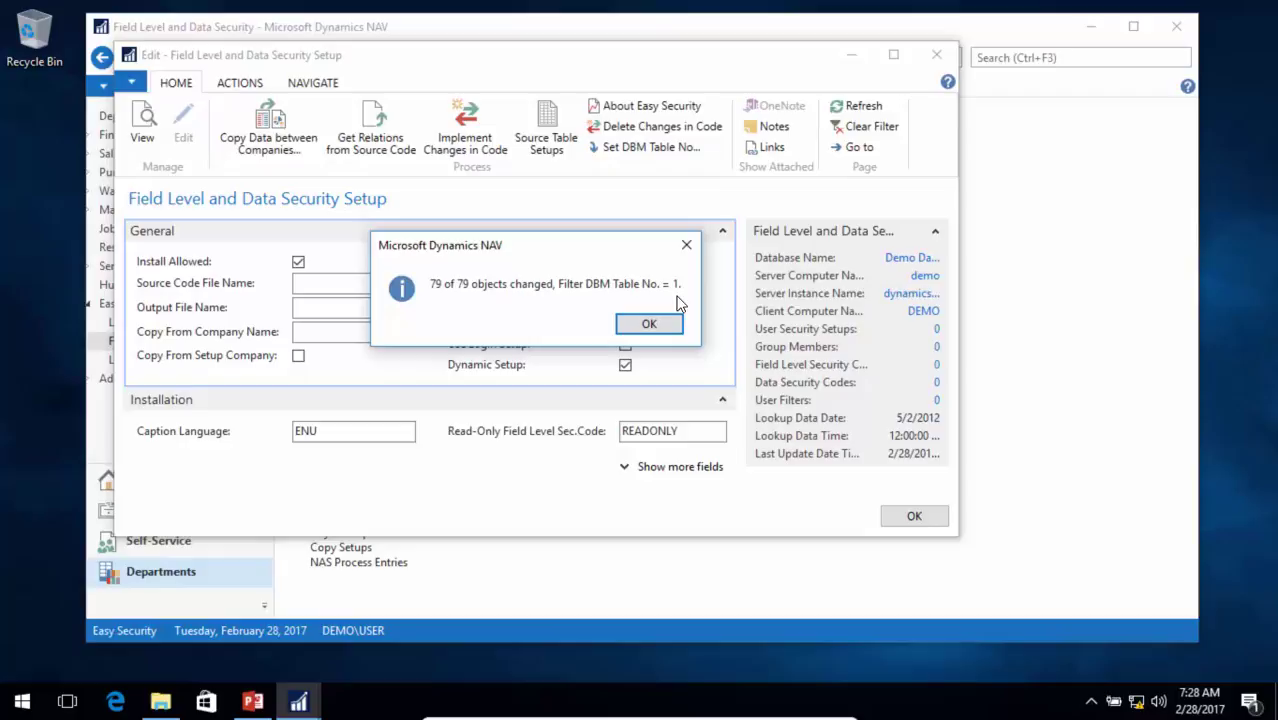
left_click(655, 320)
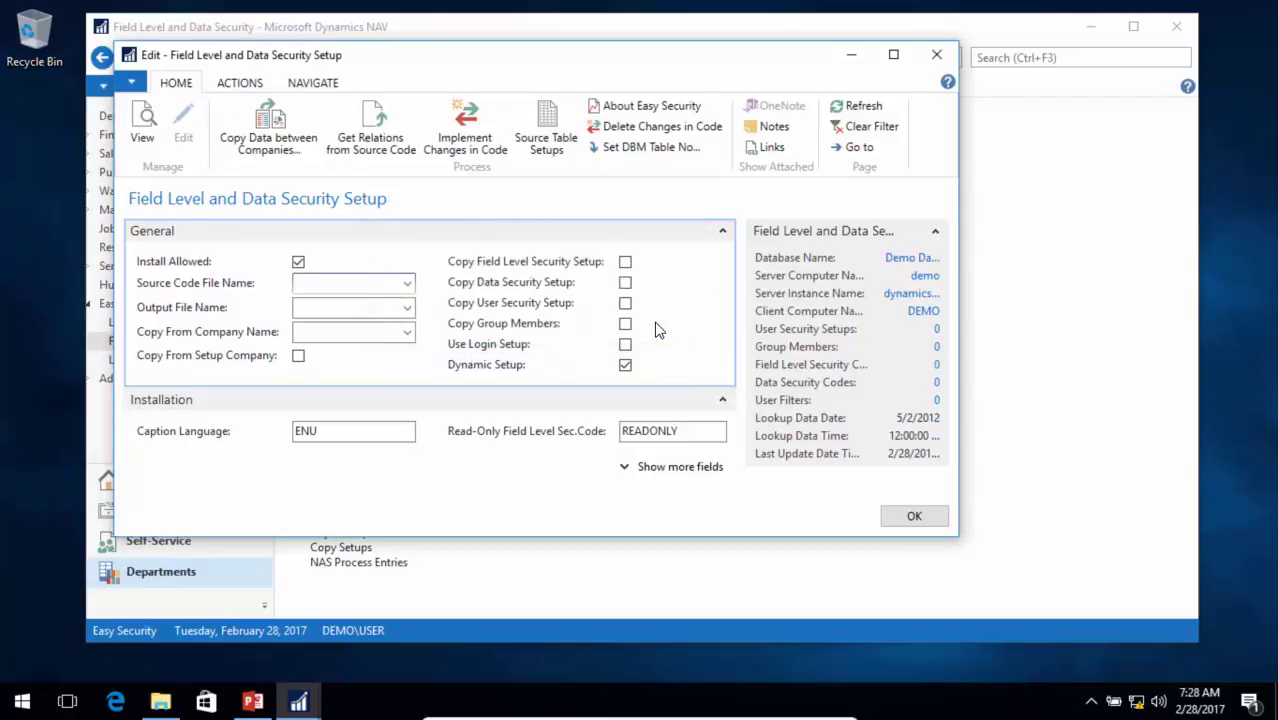
Step: Switch to the Dynamics NAV Development Environment and filter all objects in the Object Designer to DBM Table No. 1
key("super")
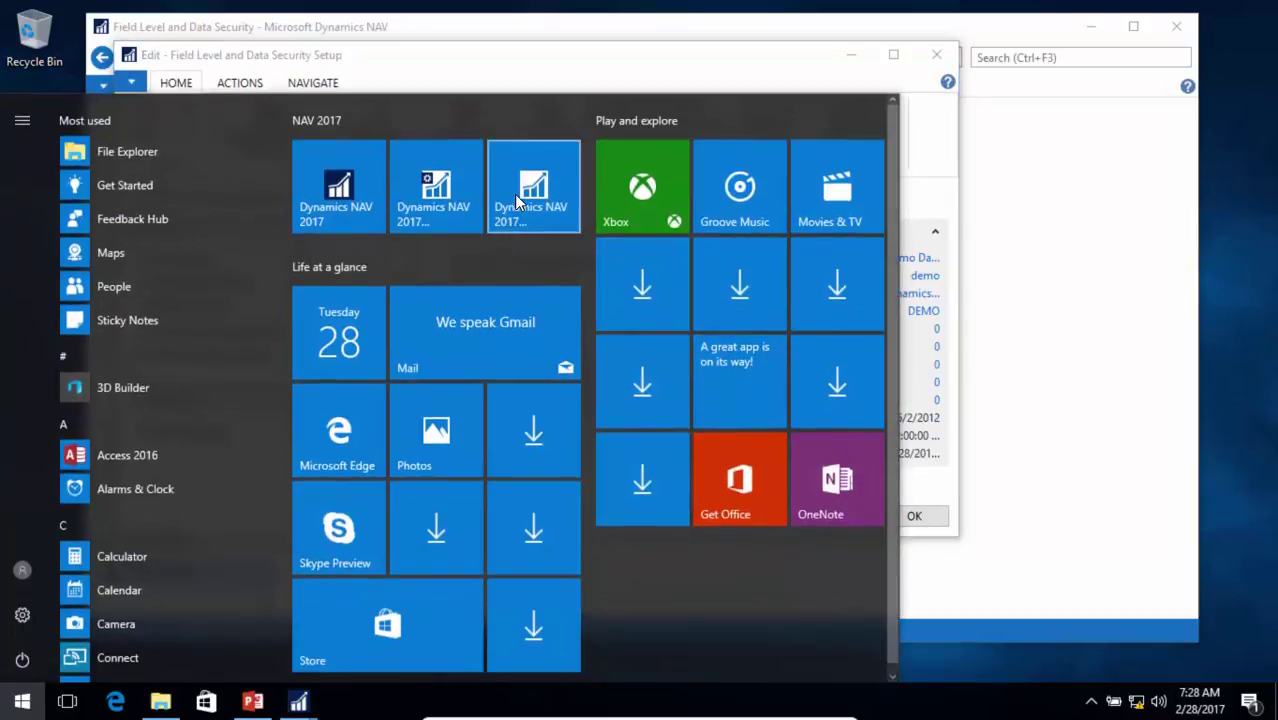
left_click(518, 202)
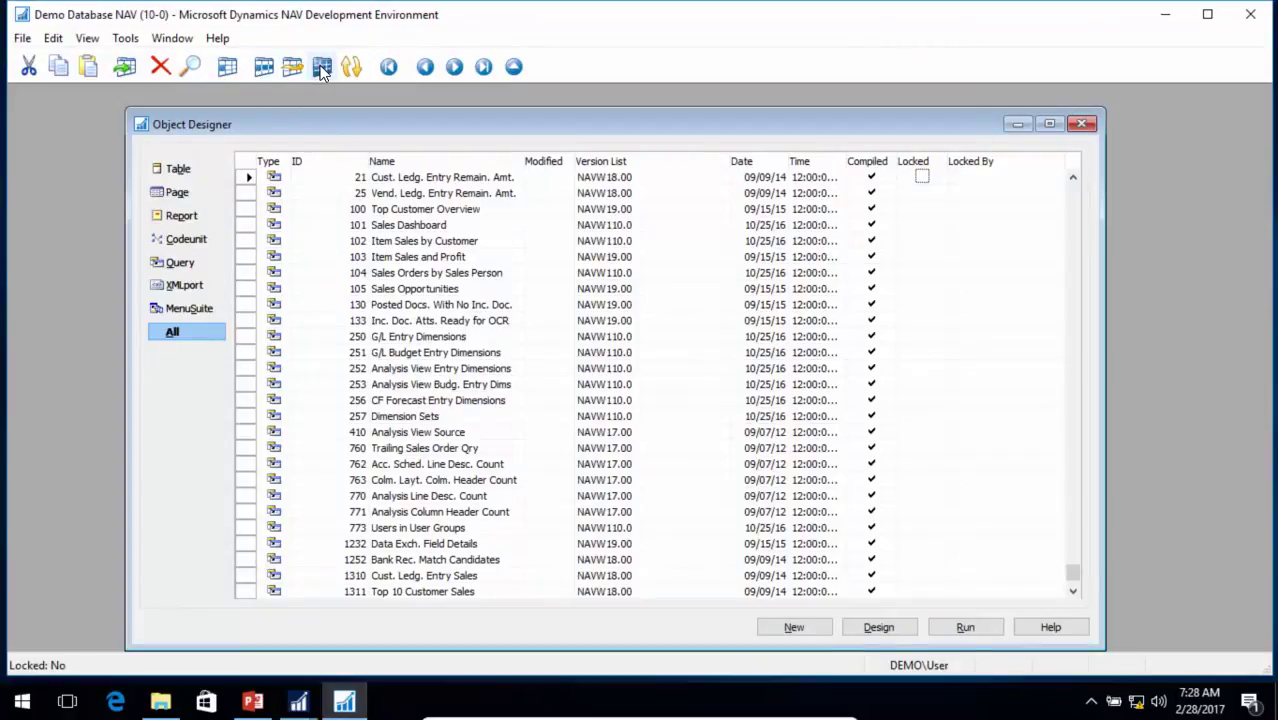
left_click(227, 68)
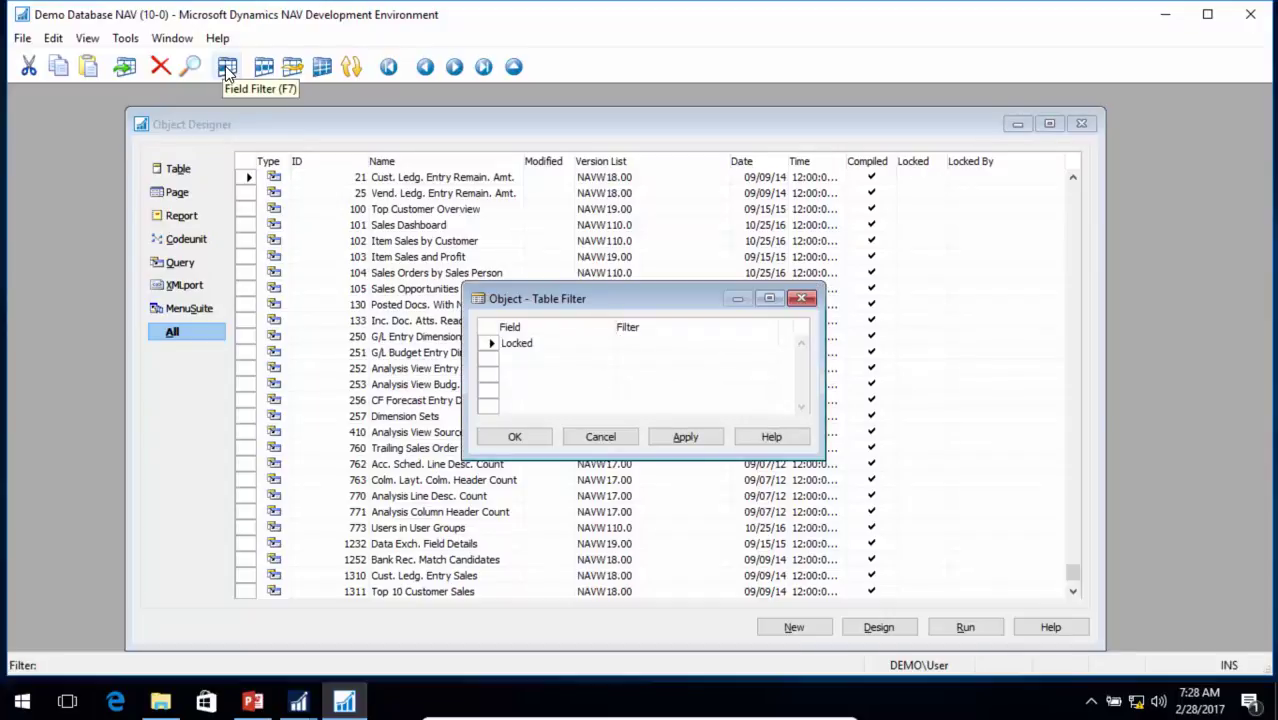
left_click(569, 343)
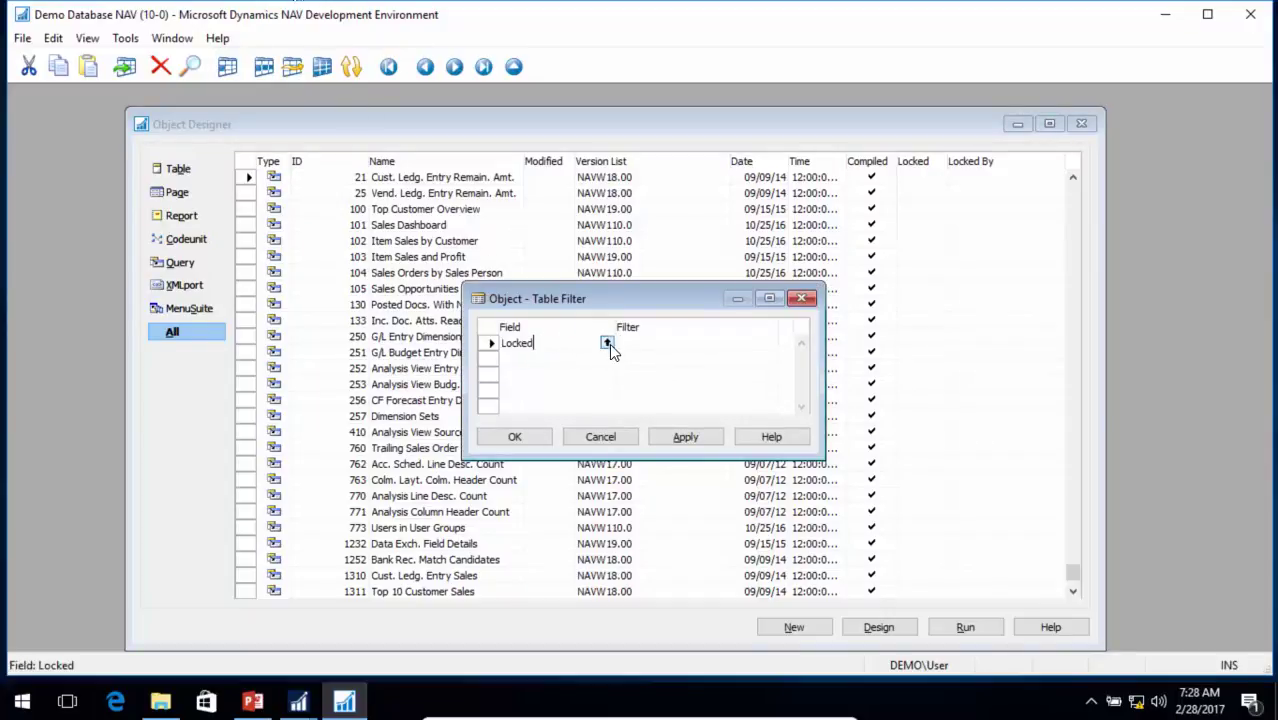
left_click(609, 343)
left_click(530, 411)
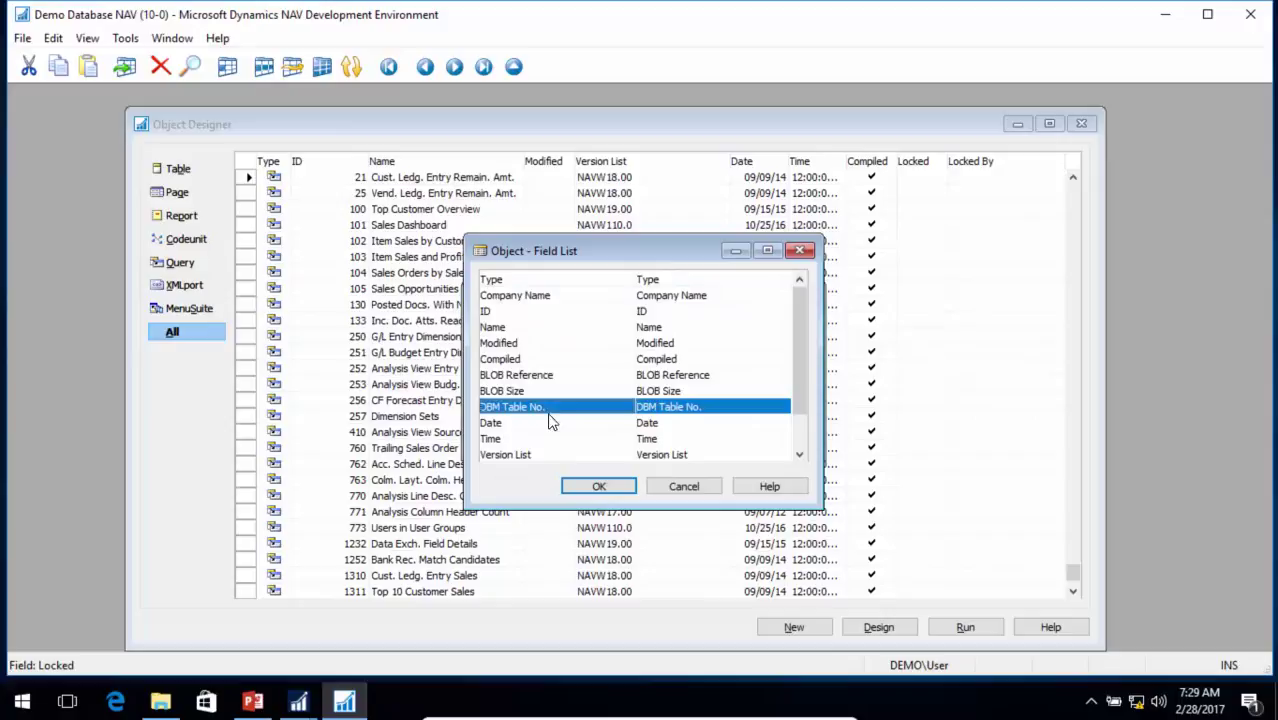
key("Return")
type("1")
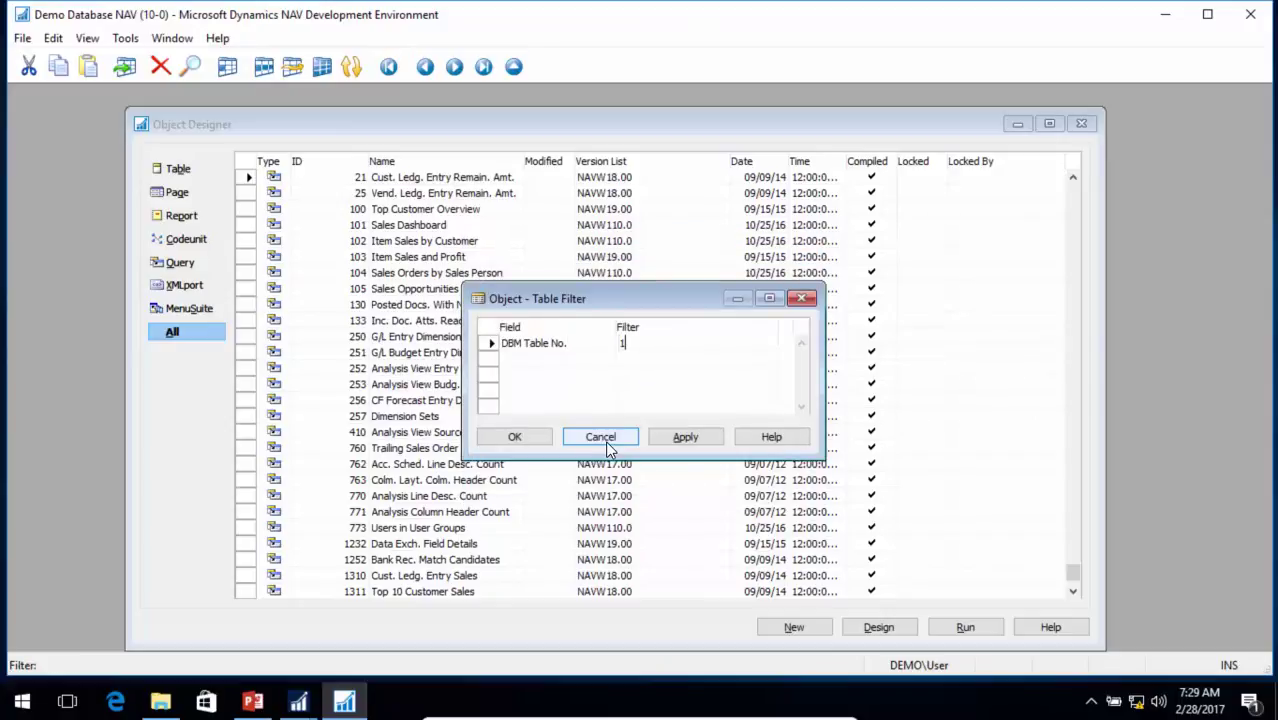
key("Return")
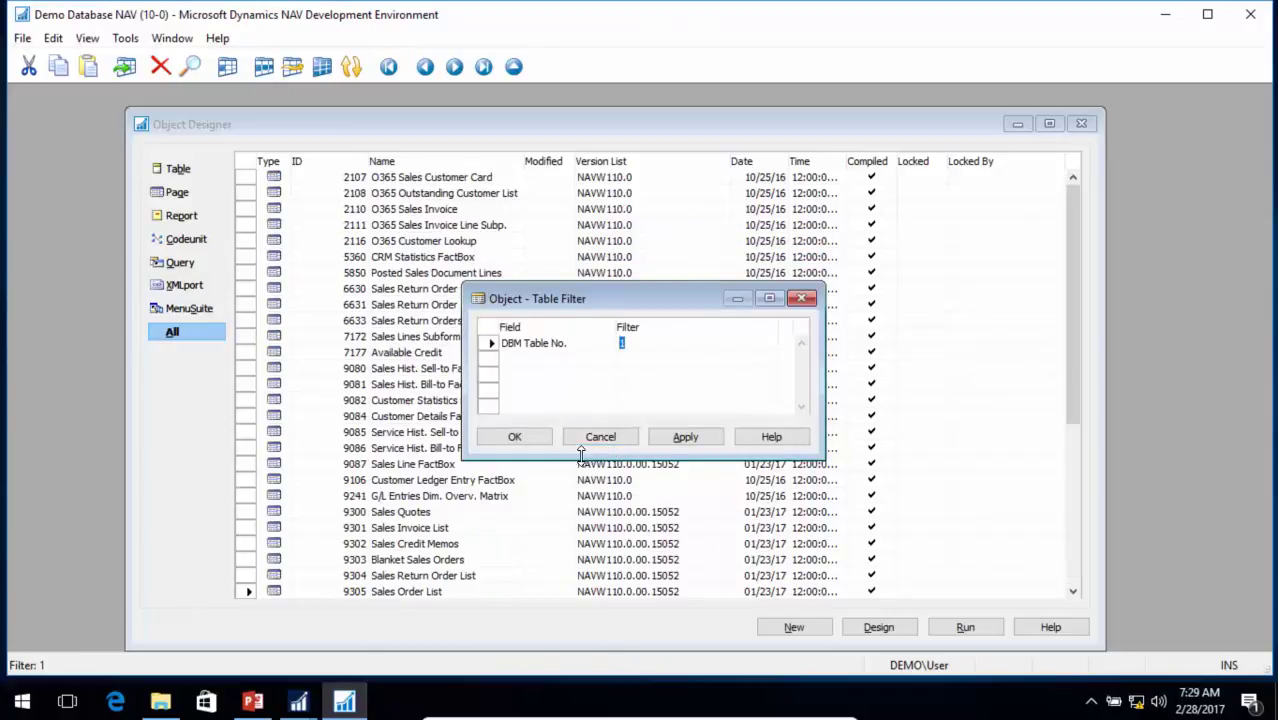
left_click(516, 436)
scroll(435, 327, "up", 15)
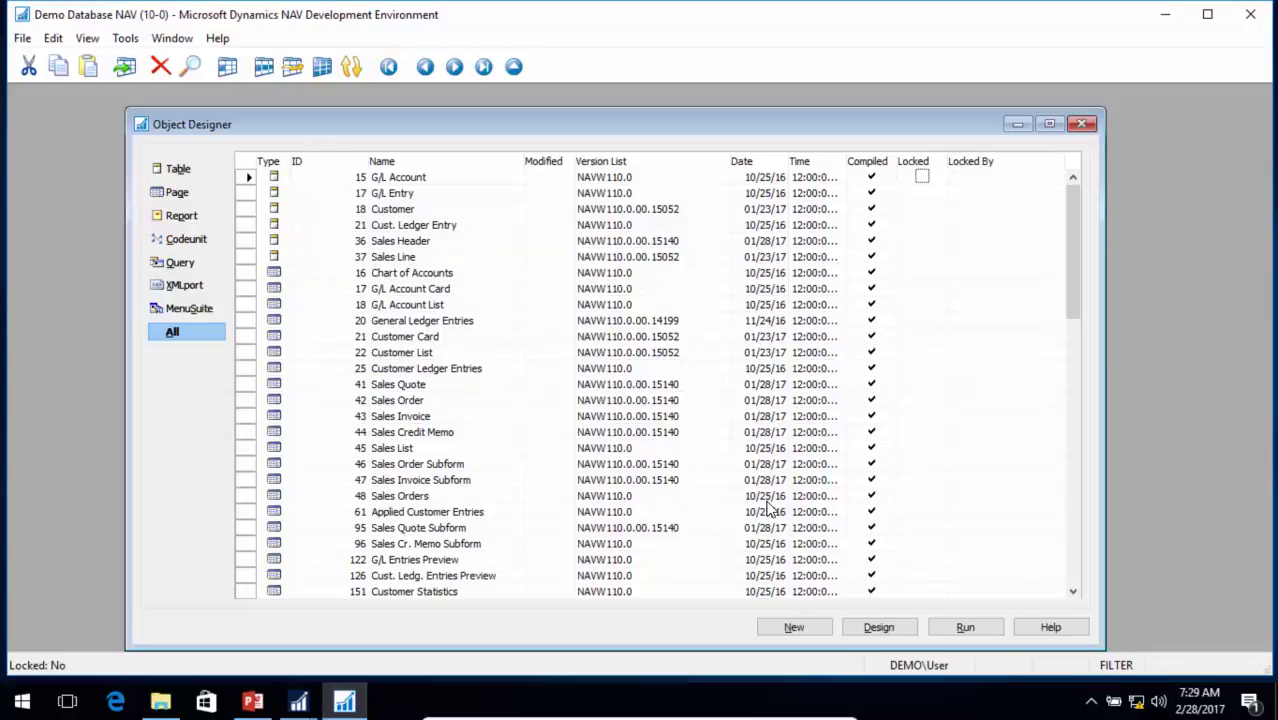
Step: Try to export the filtered objects in text format to the Temp folder under the file name install
left_click(22, 38)
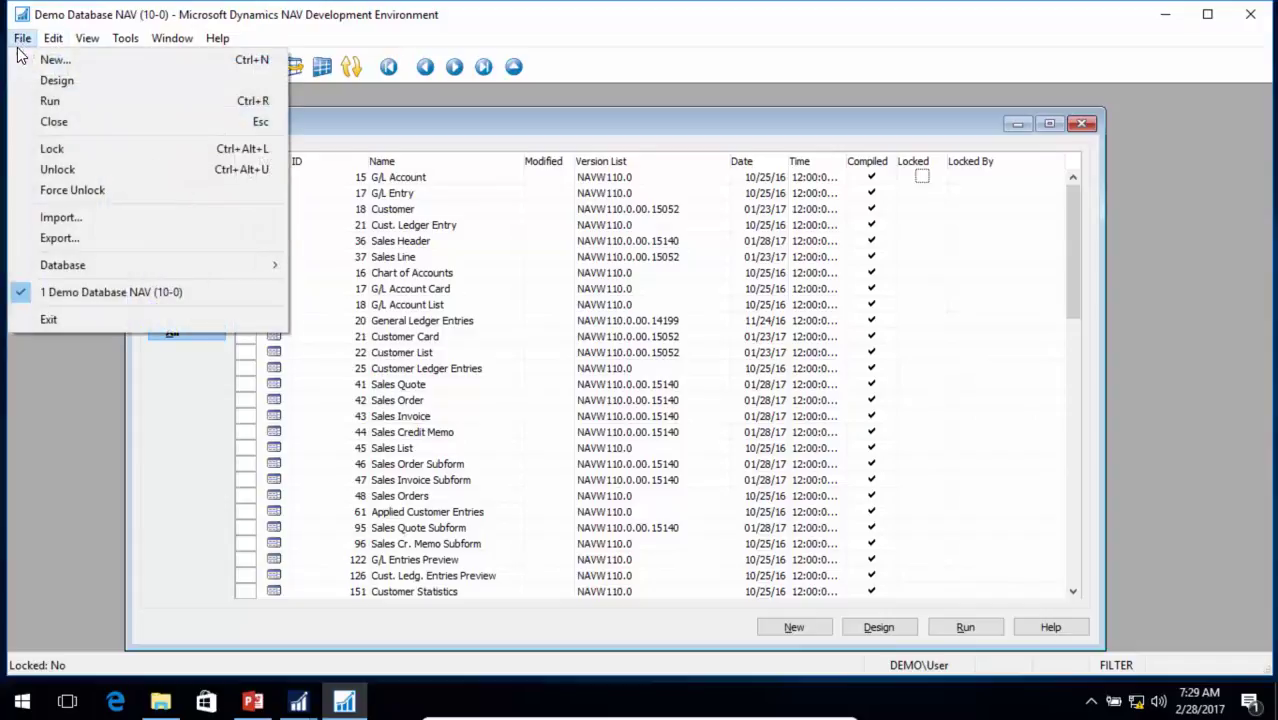
left_click(68, 239)
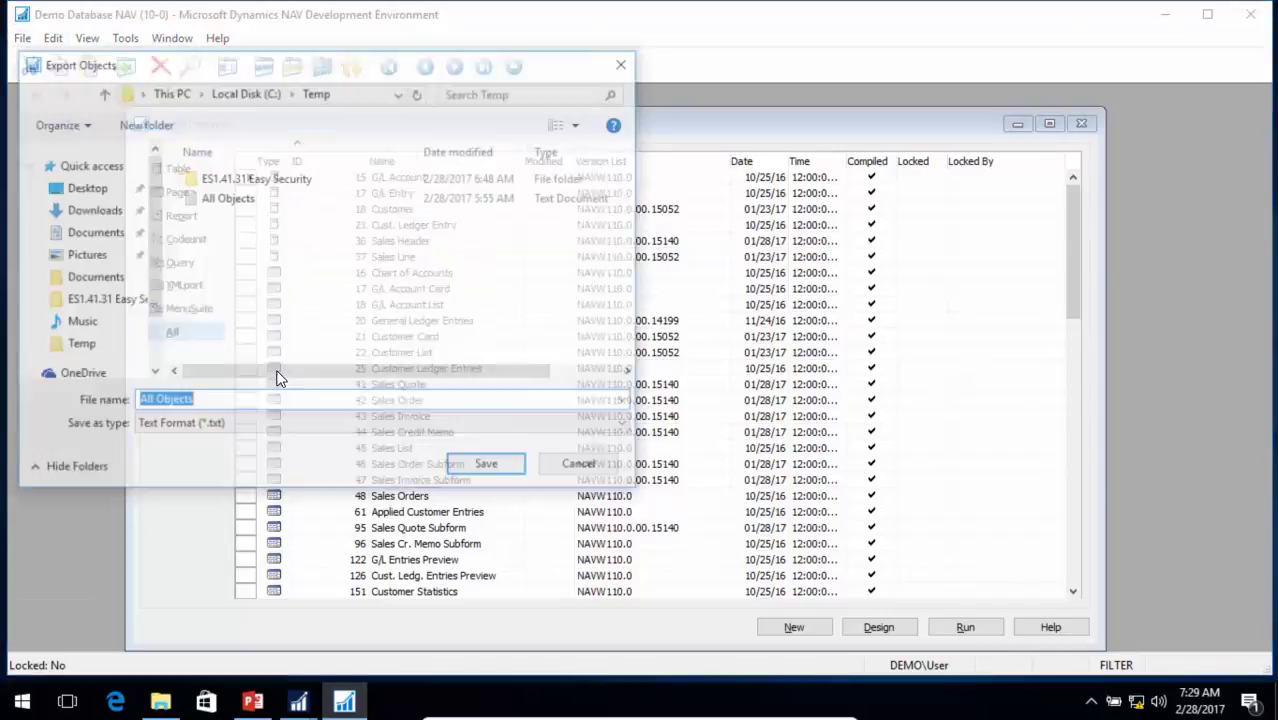
type("inst")
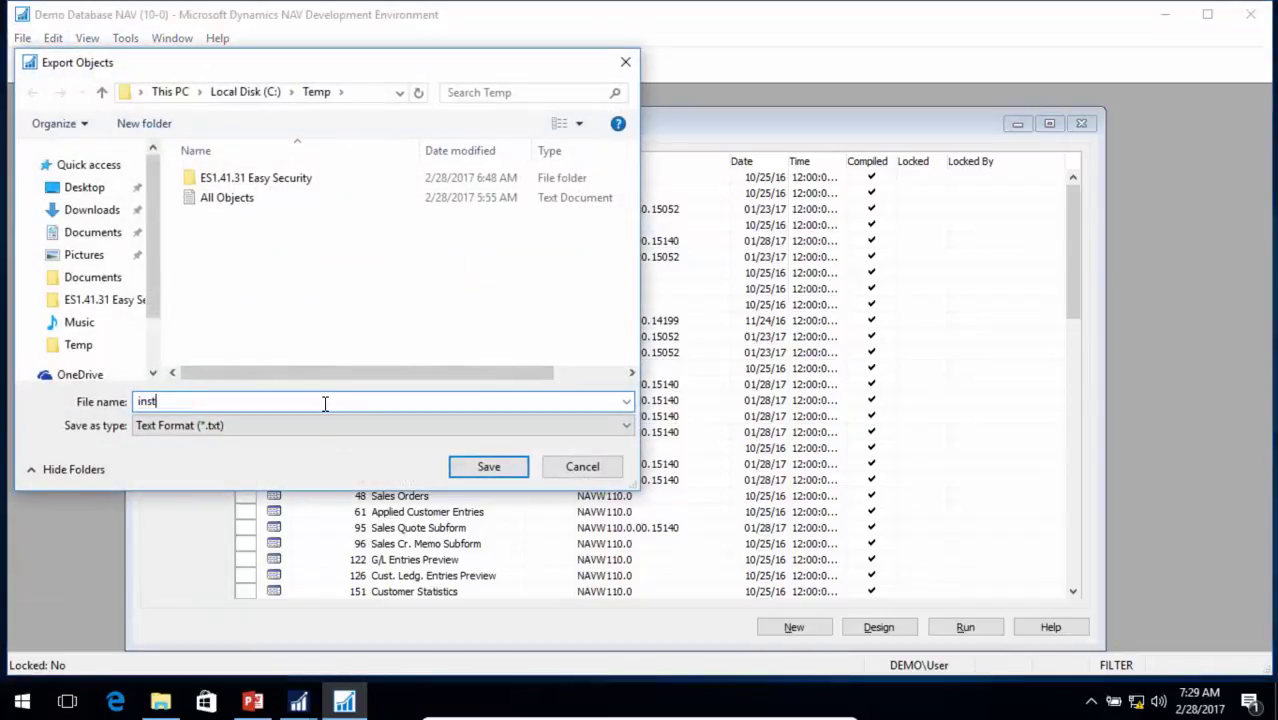
type("all")
key("Return")
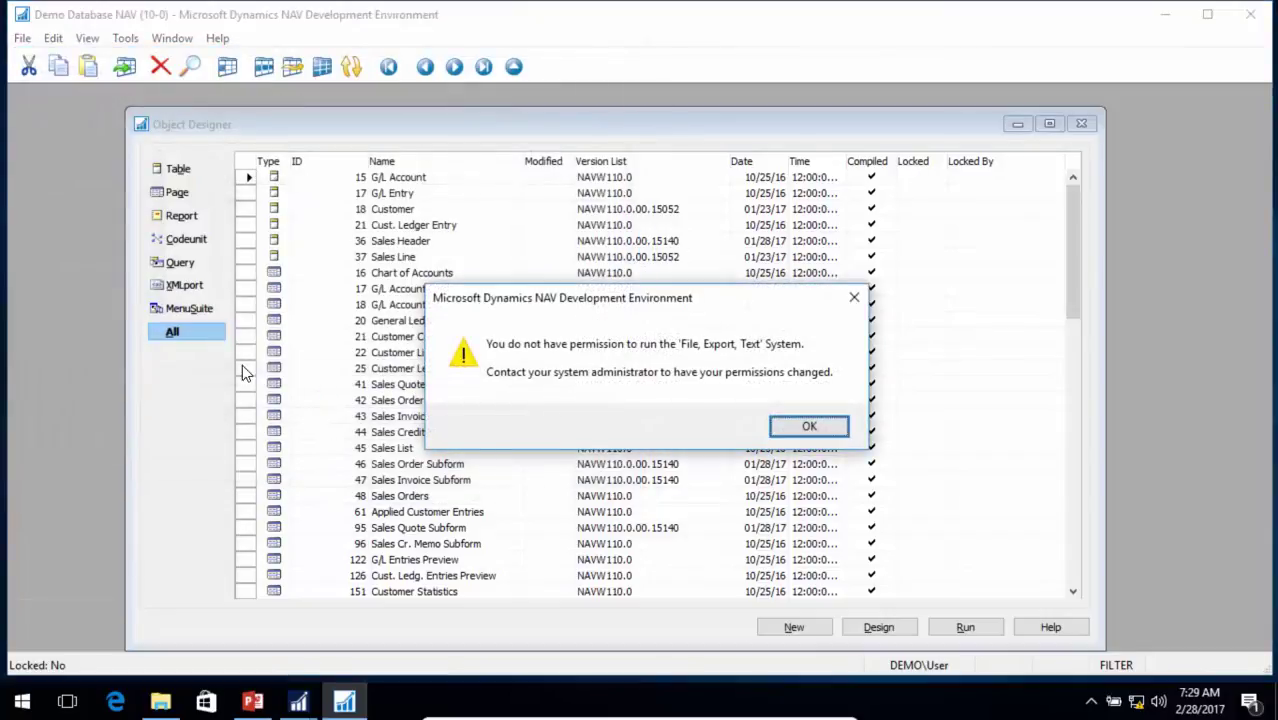
left_click(797, 424)
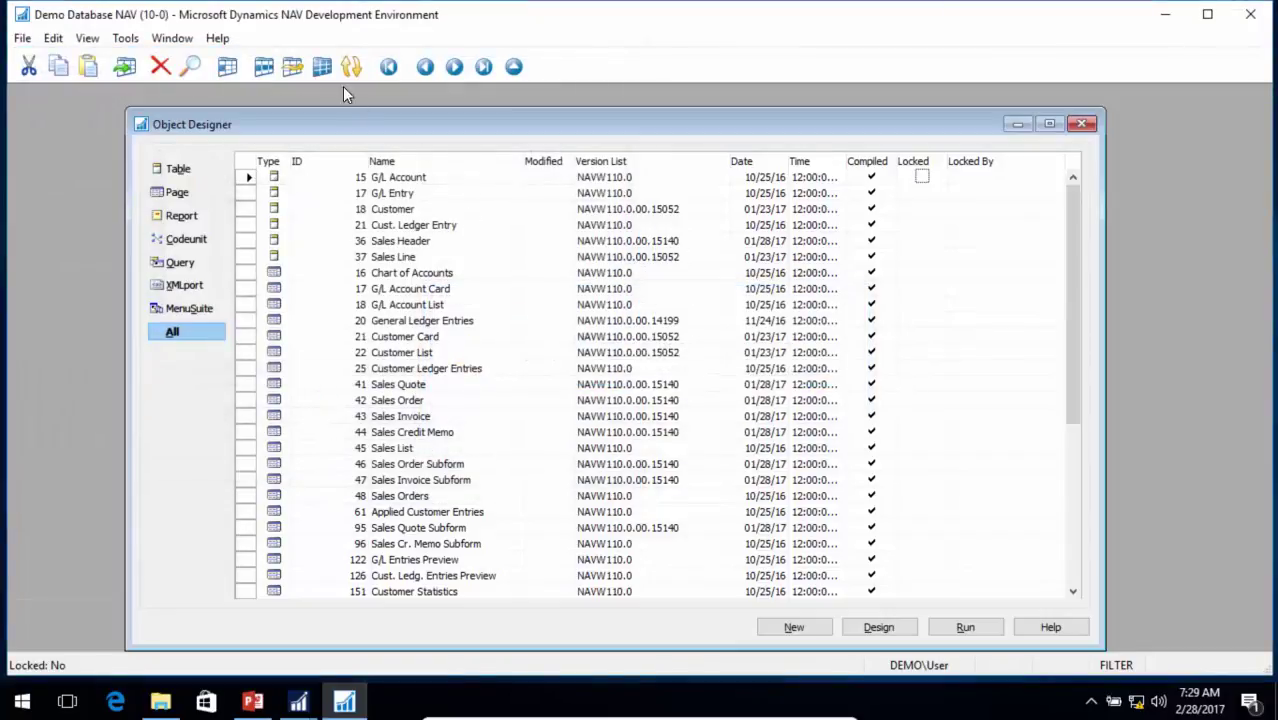
Step: Change the license to the NAV 2017 No ISV Insert .flf file from the License folder and close the license information
left_click(126, 40)
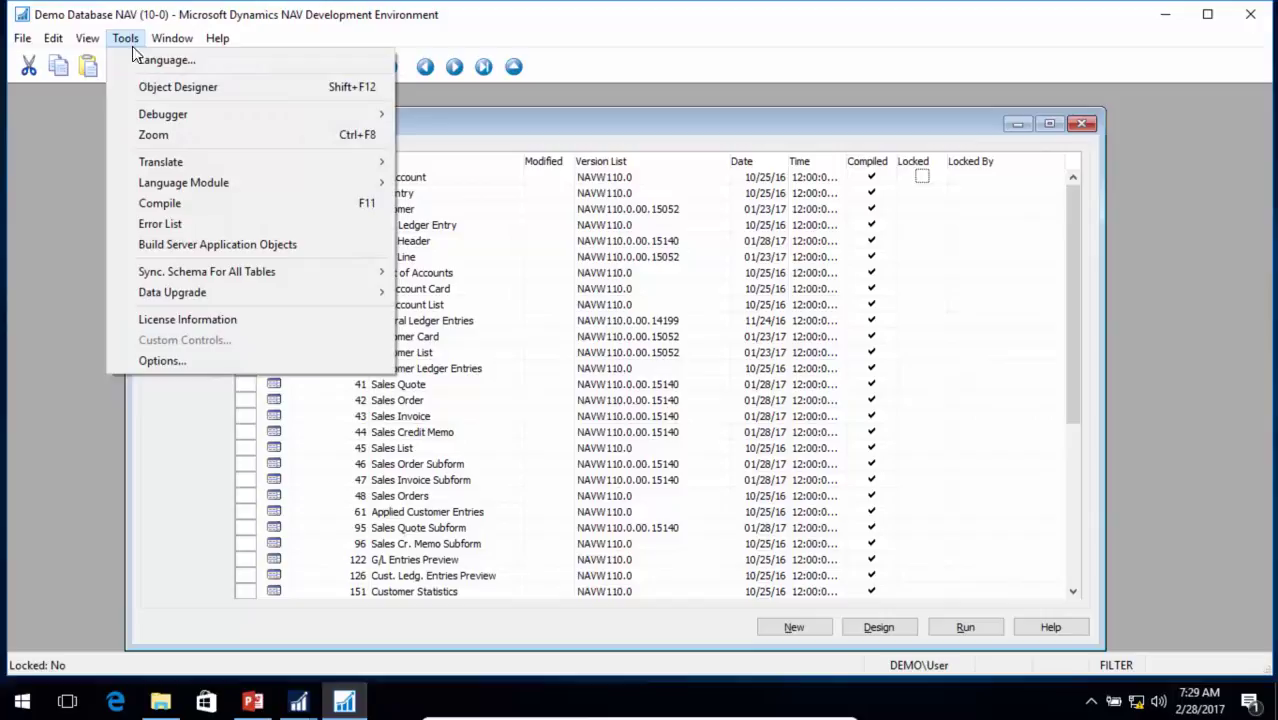
left_click(201, 322)
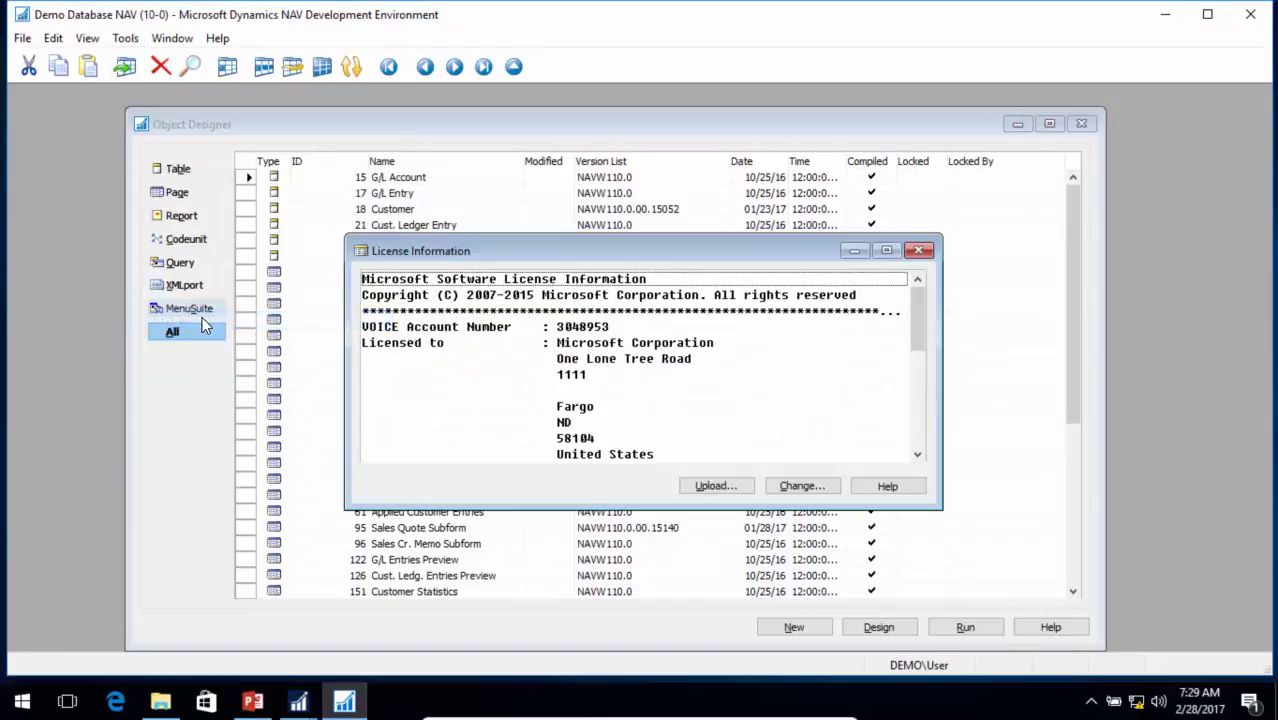
left_click(800, 486)
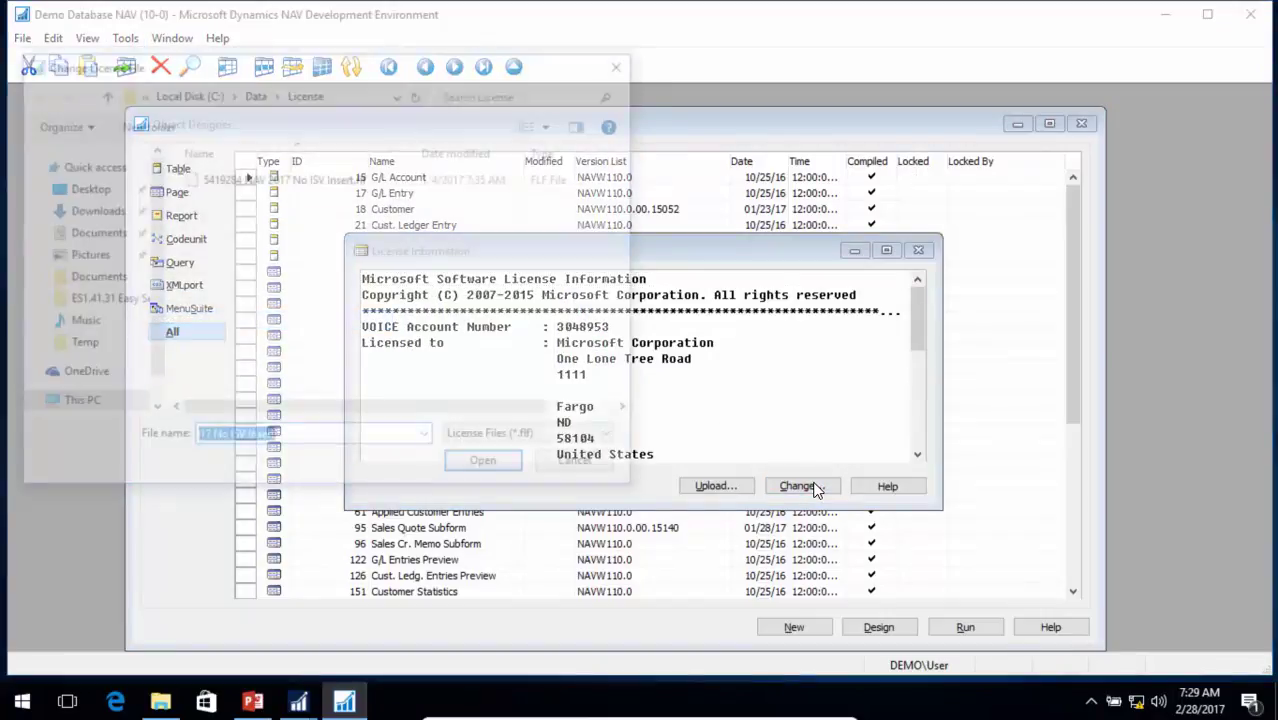
left_click(307, 184)
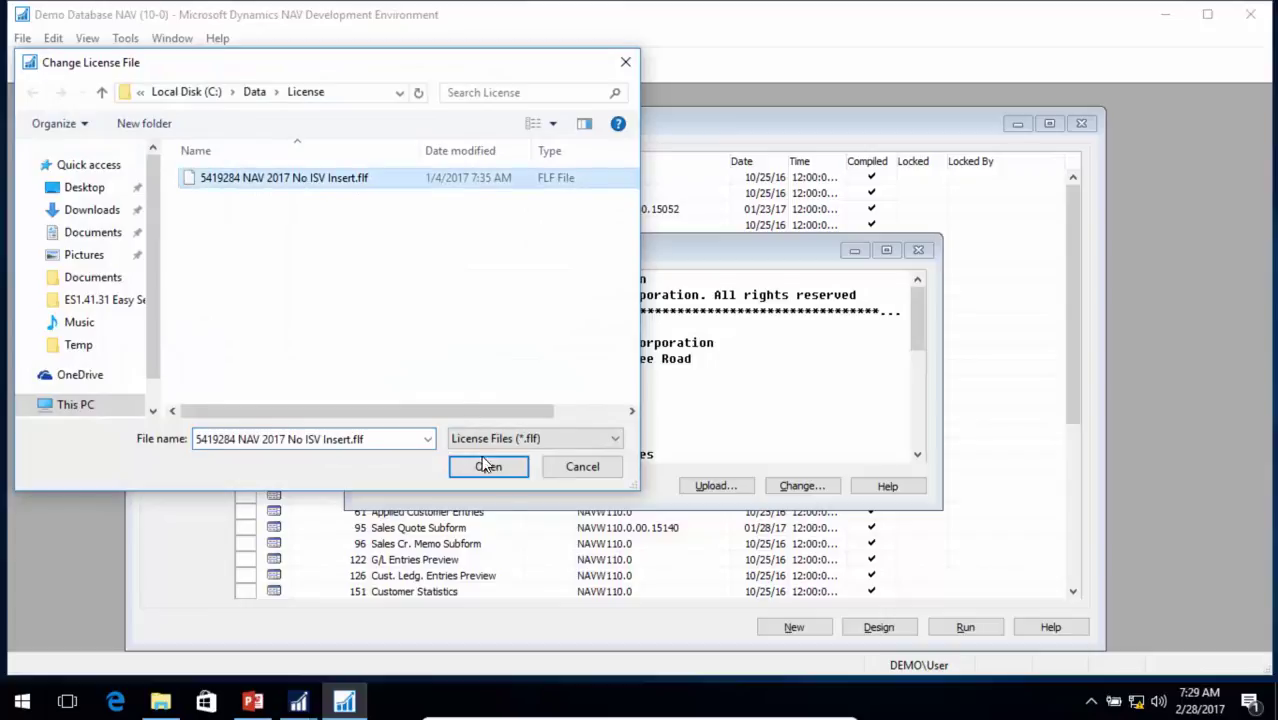
left_click(487, 468)
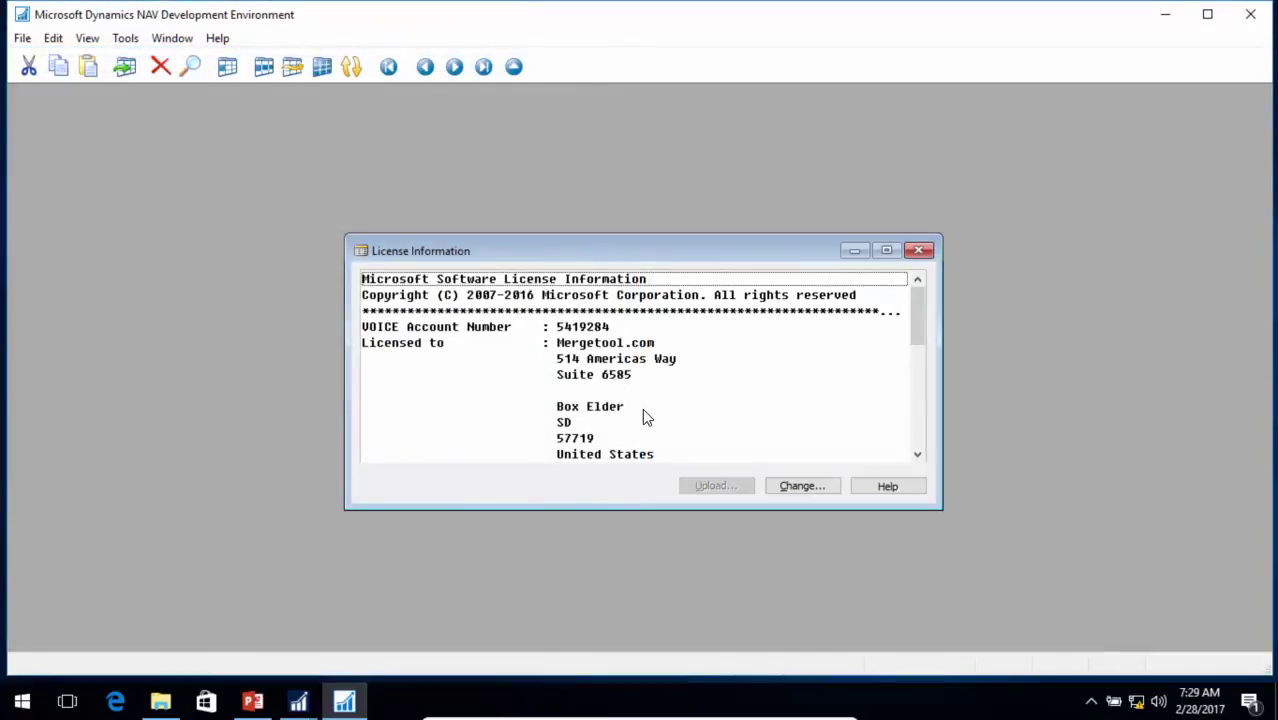
key("Escape")
Step: Reopen the Demo Database NAV (10-0) database and open the Object Designer
left_click(21, 39)
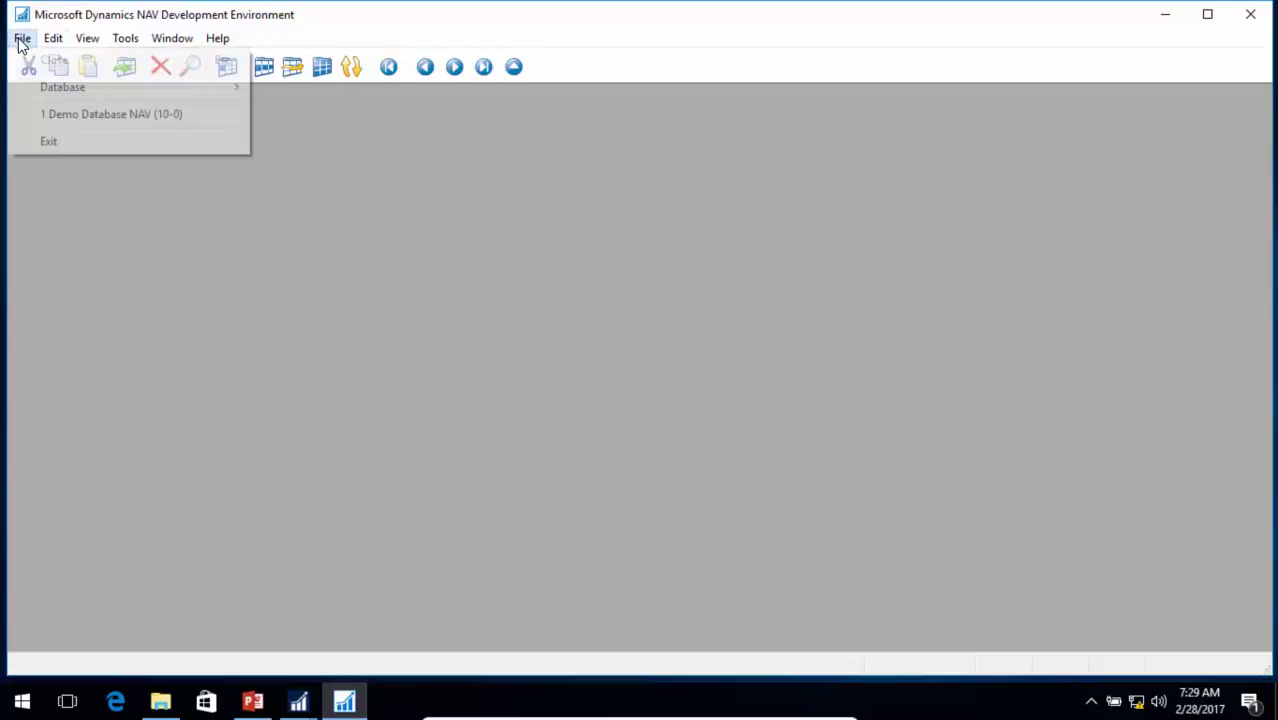
left_click(88, 118)
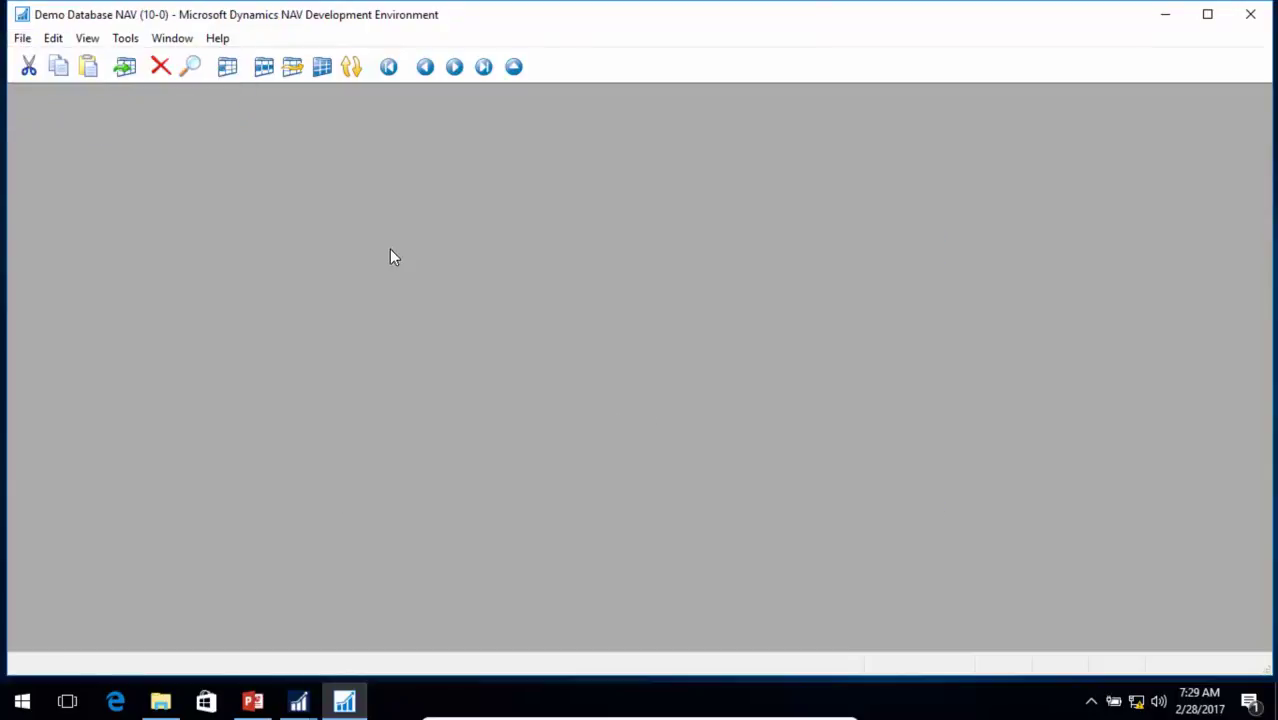
left_click(130, 38)
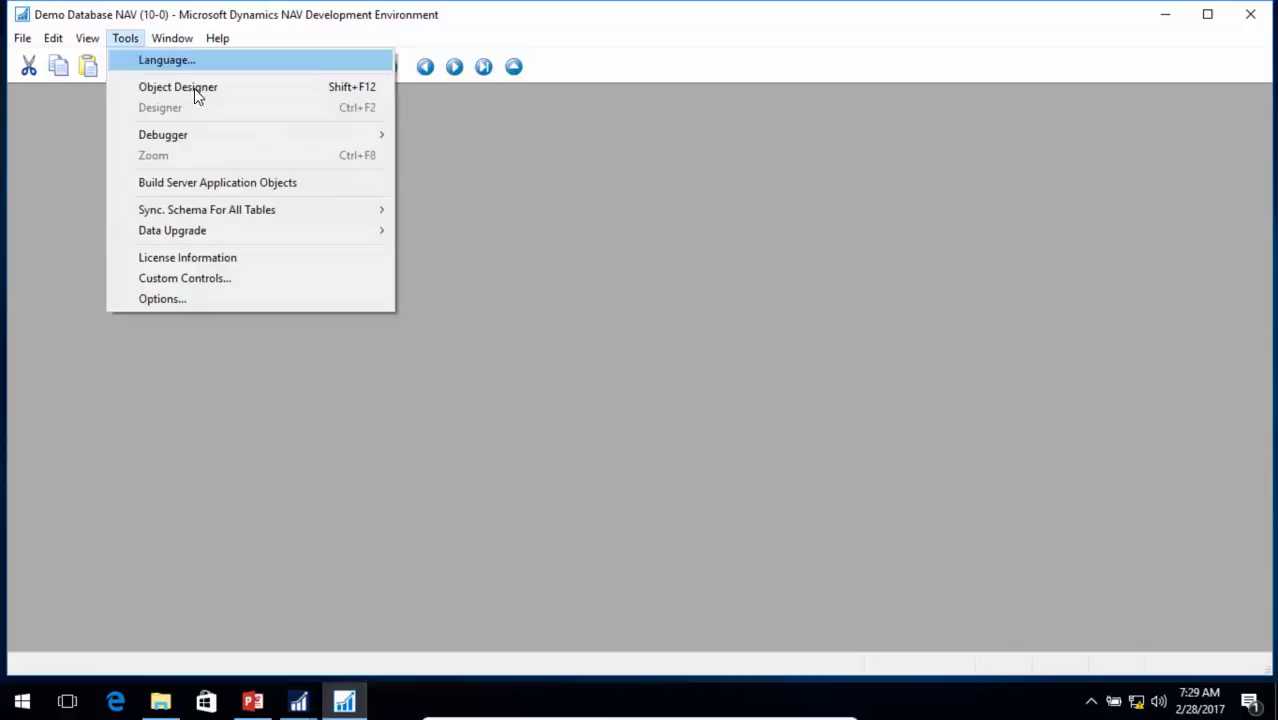
left_click(205, 88)
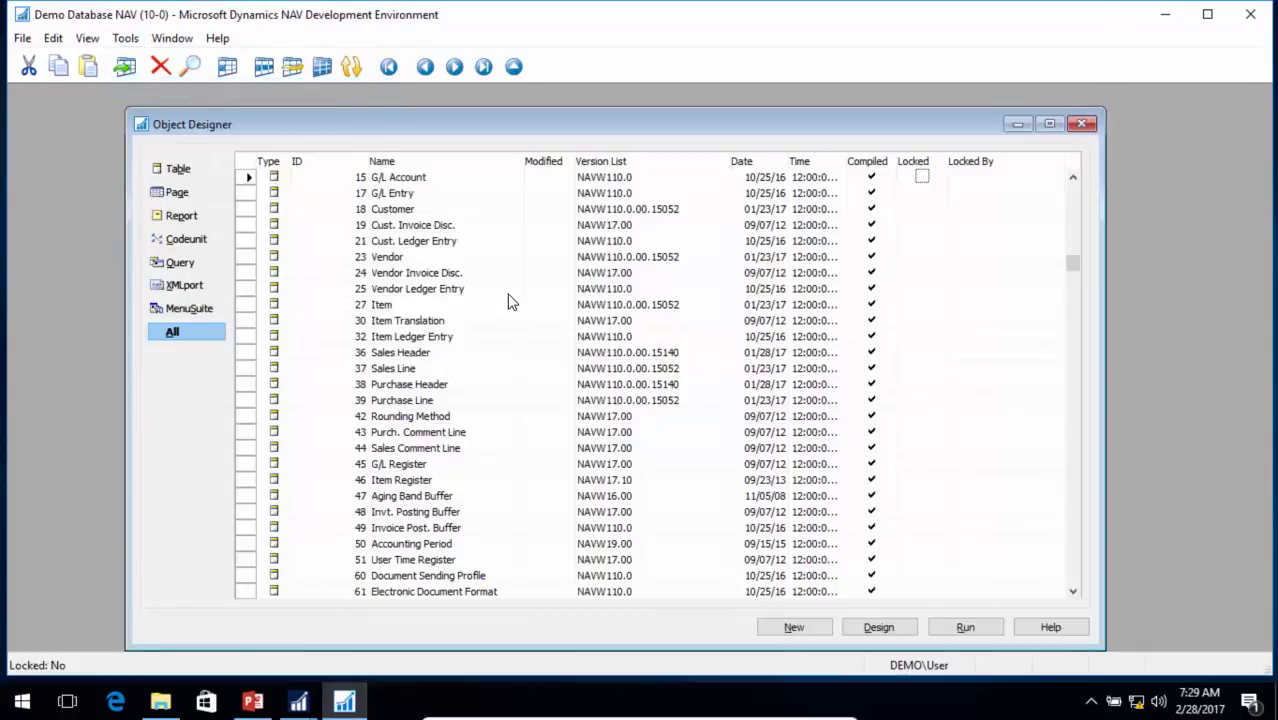
Step: Filter all objects in the Object Designer to DBM Table No. 1
scroll(500, 298, "up", 3)
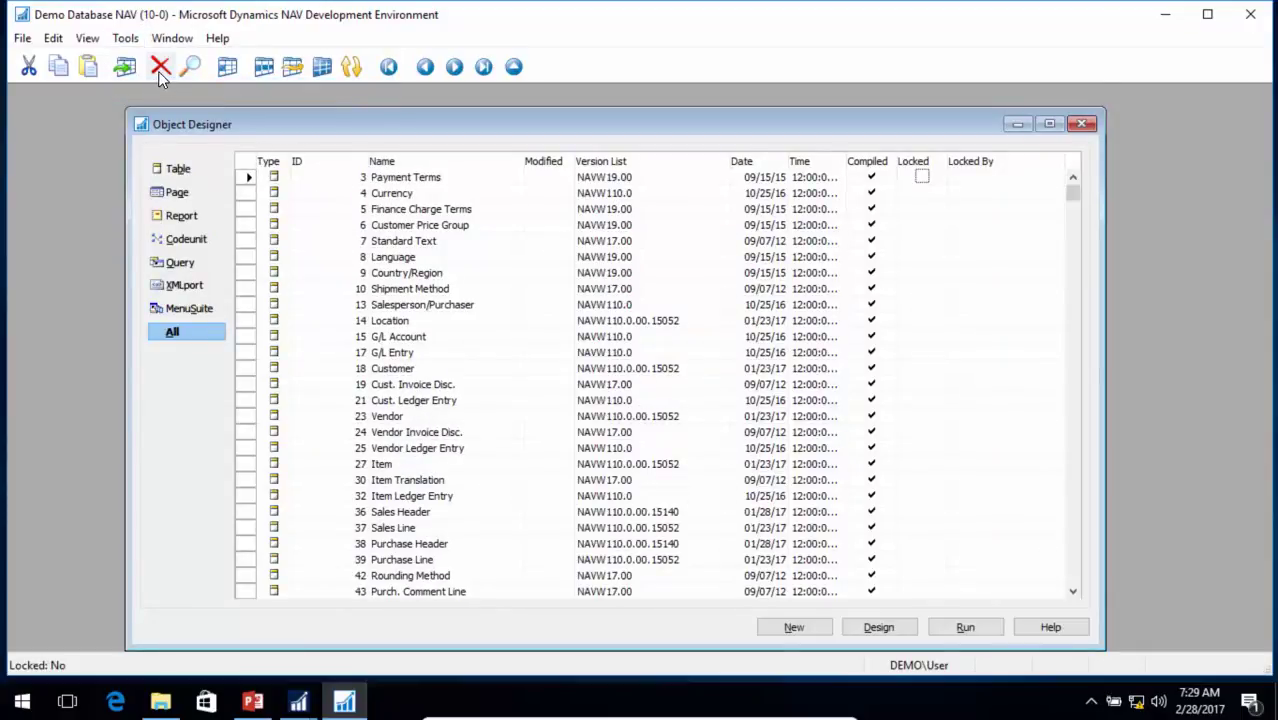
left_click(264, 66)
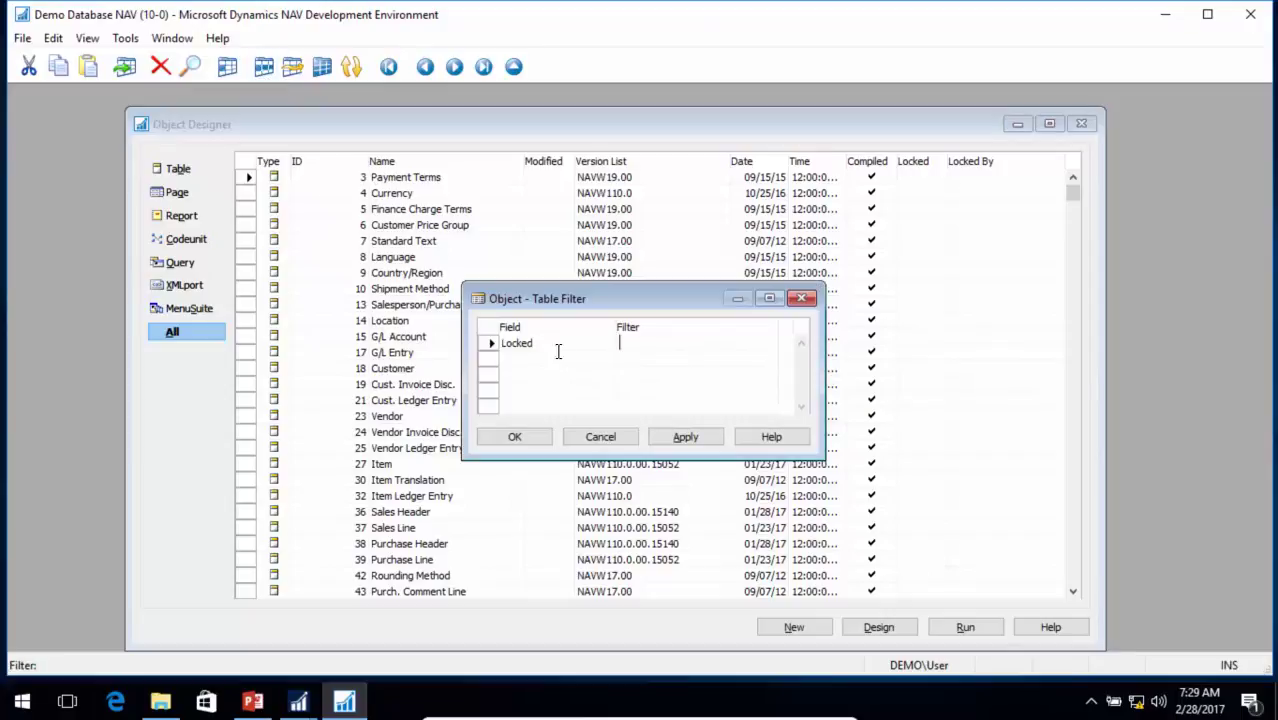
left_click(598, 347)
left_click(604, 345)
left_click(542, 407)
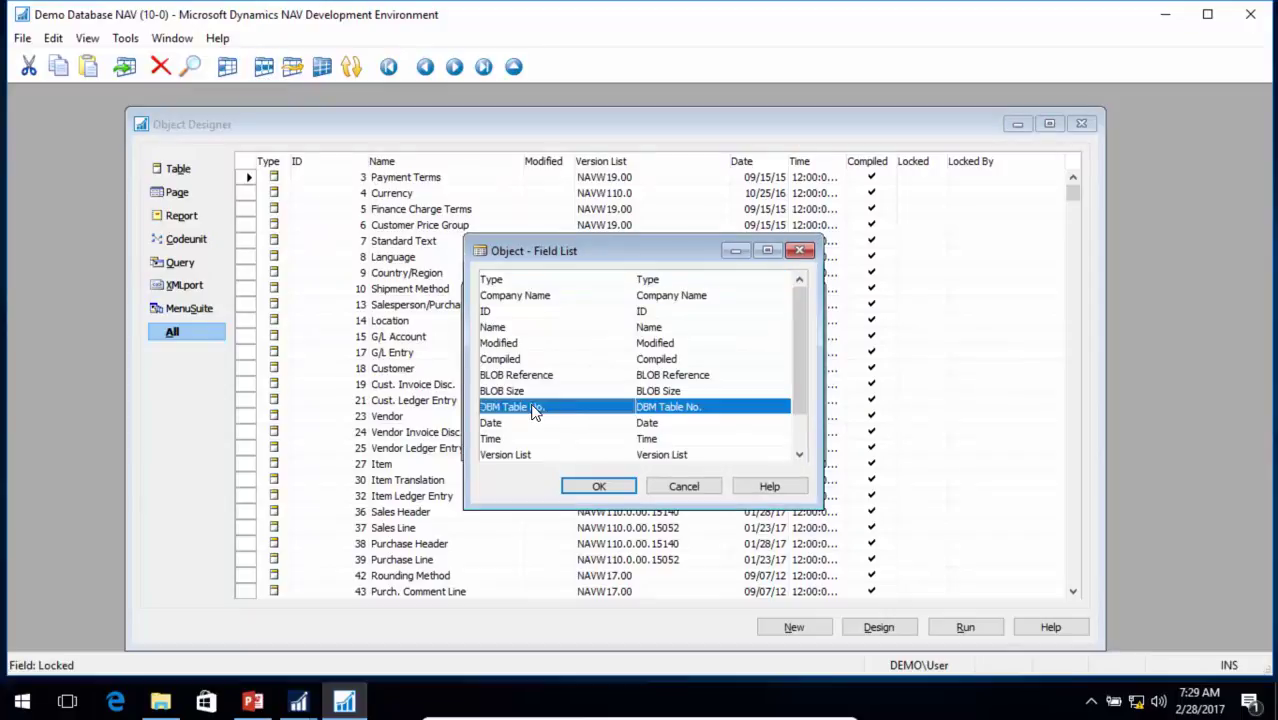
left_click(628, 487)
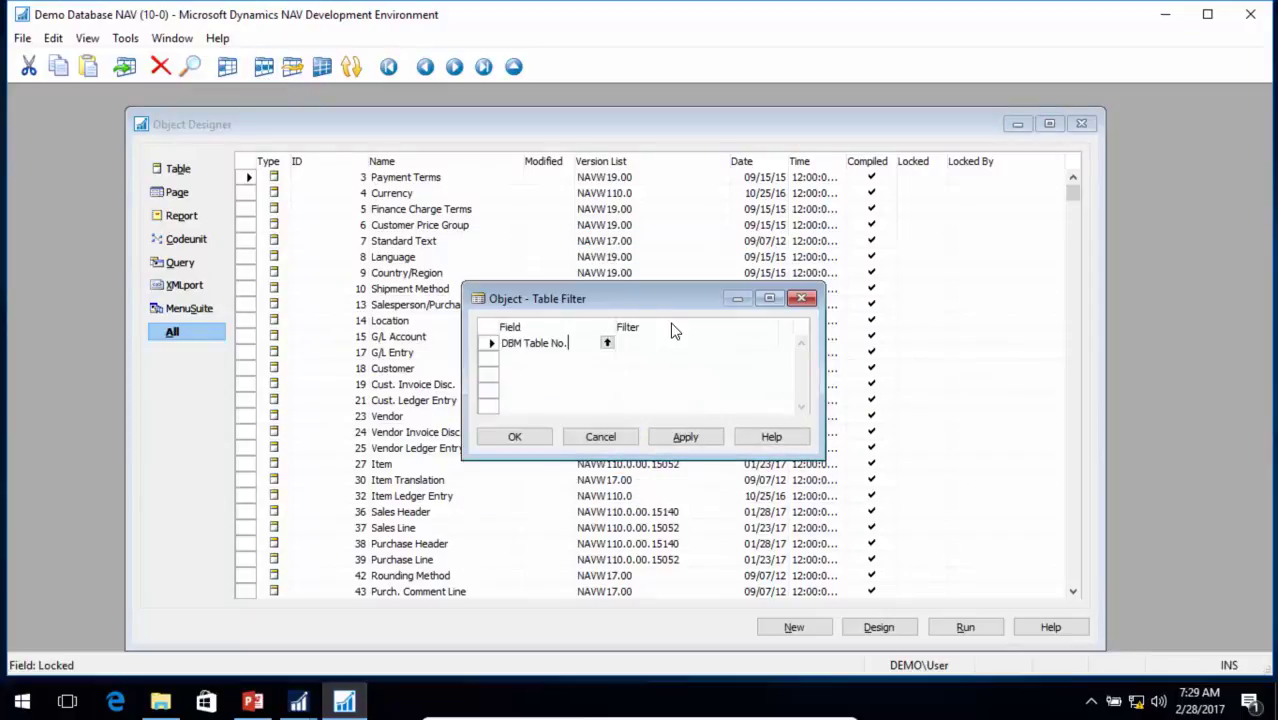
left_click(662, 344)
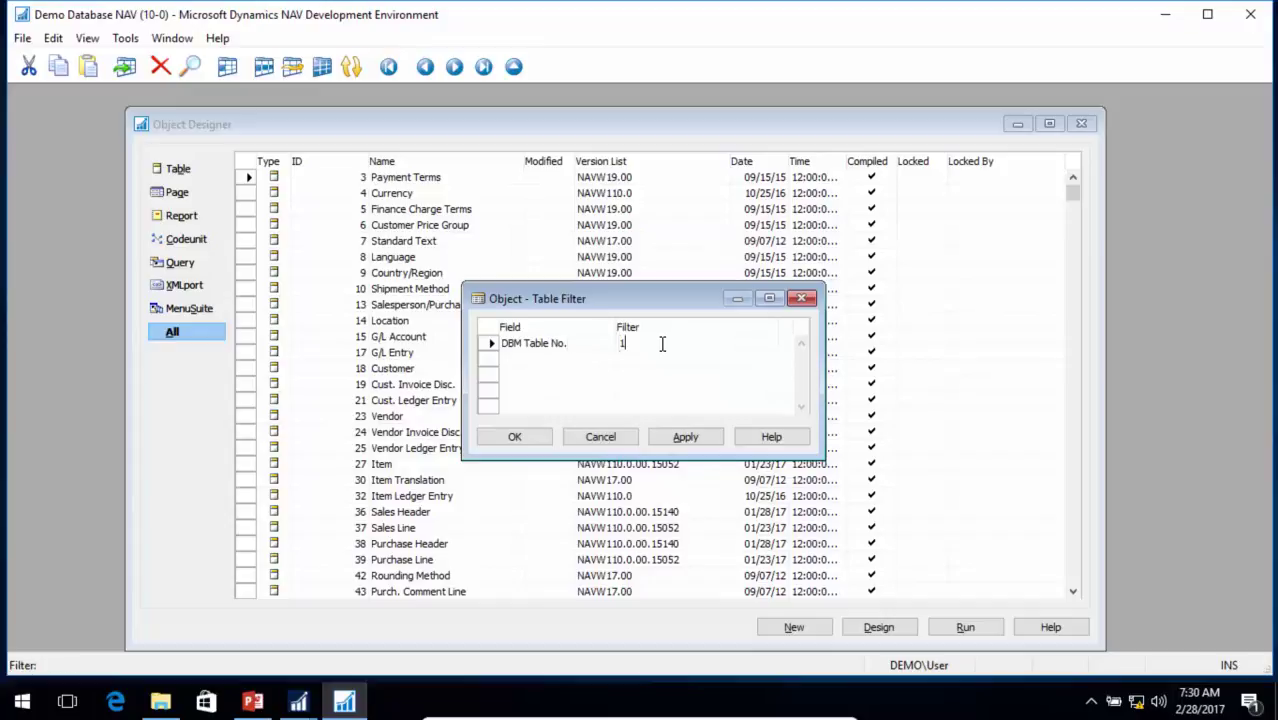
type("1")
left_click(538, 436)
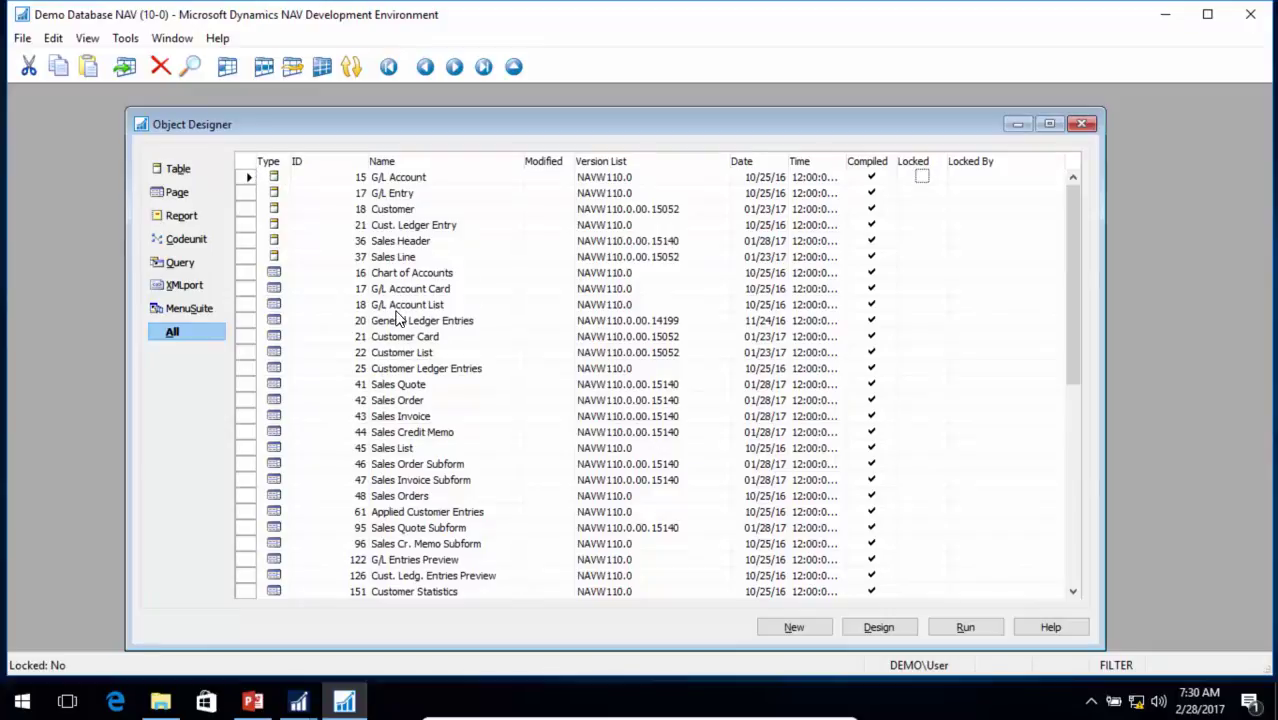
Step: Lock all objects in the filtered Object Designer list, and filter the Locked field to Yes
key("ctrl+End")
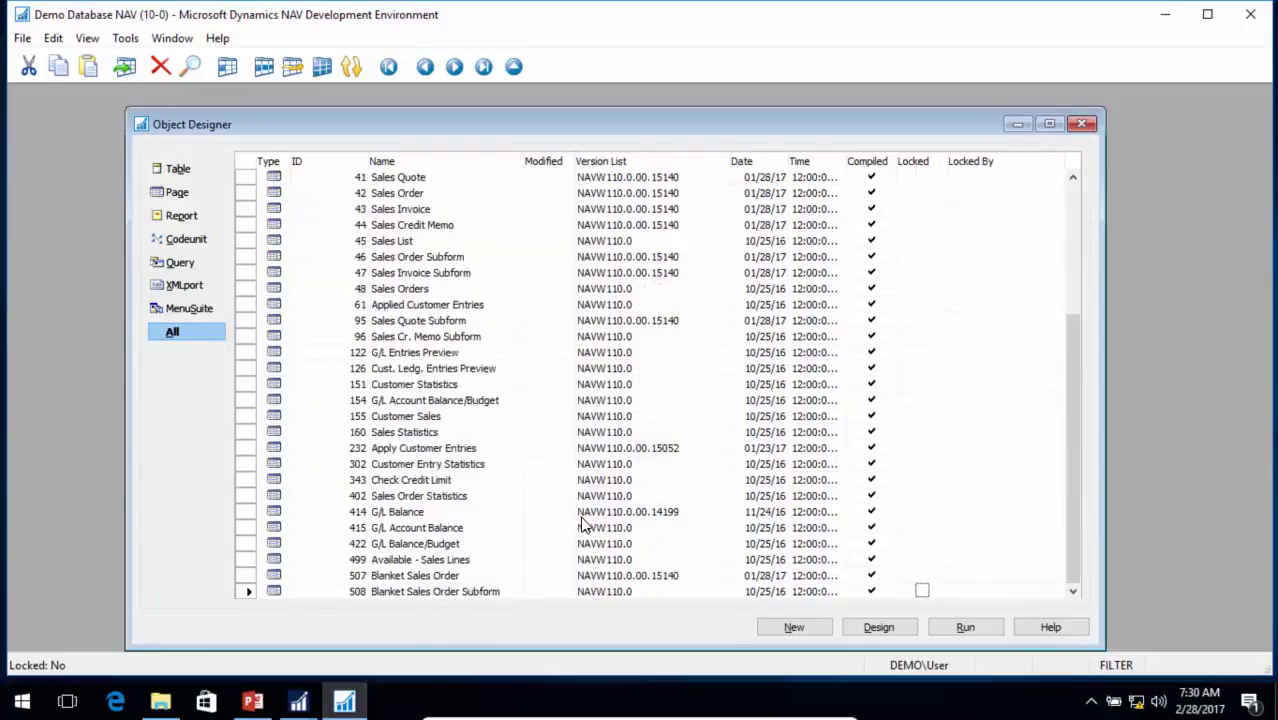
scroll(585, 525, "down", 3)
scroll(580, 505, "up", 8)
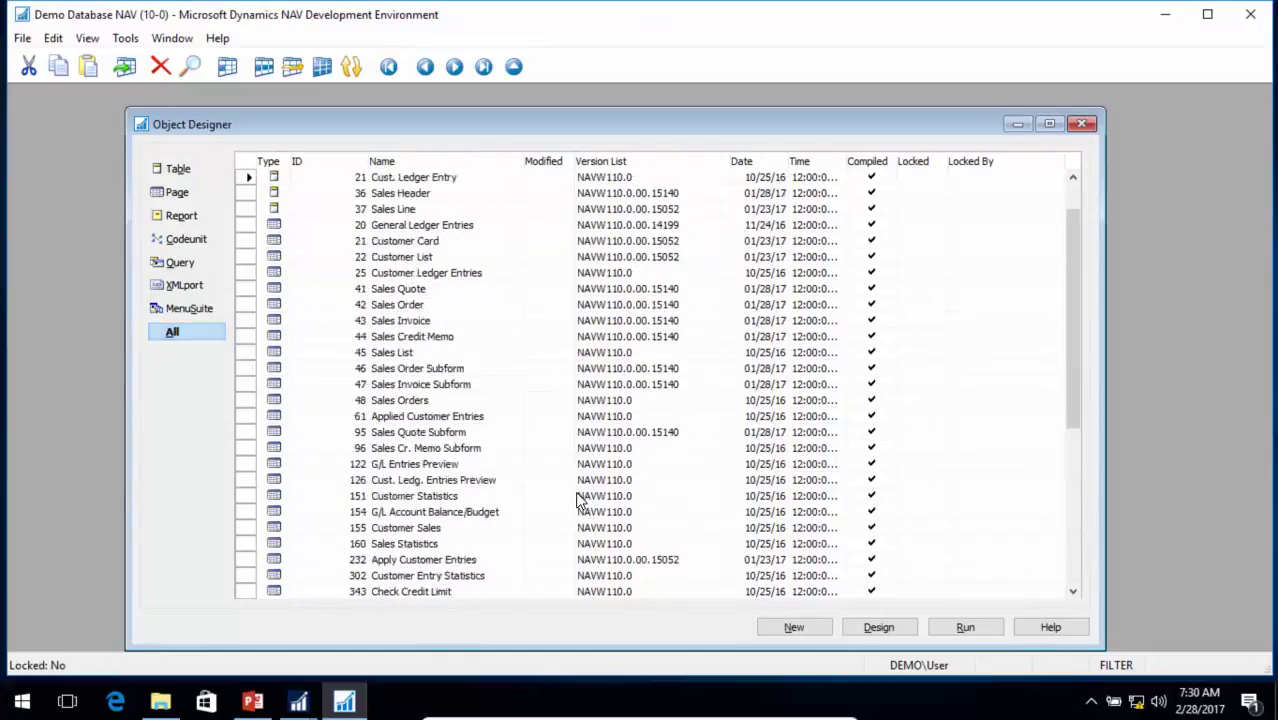
left_click(246, 164)
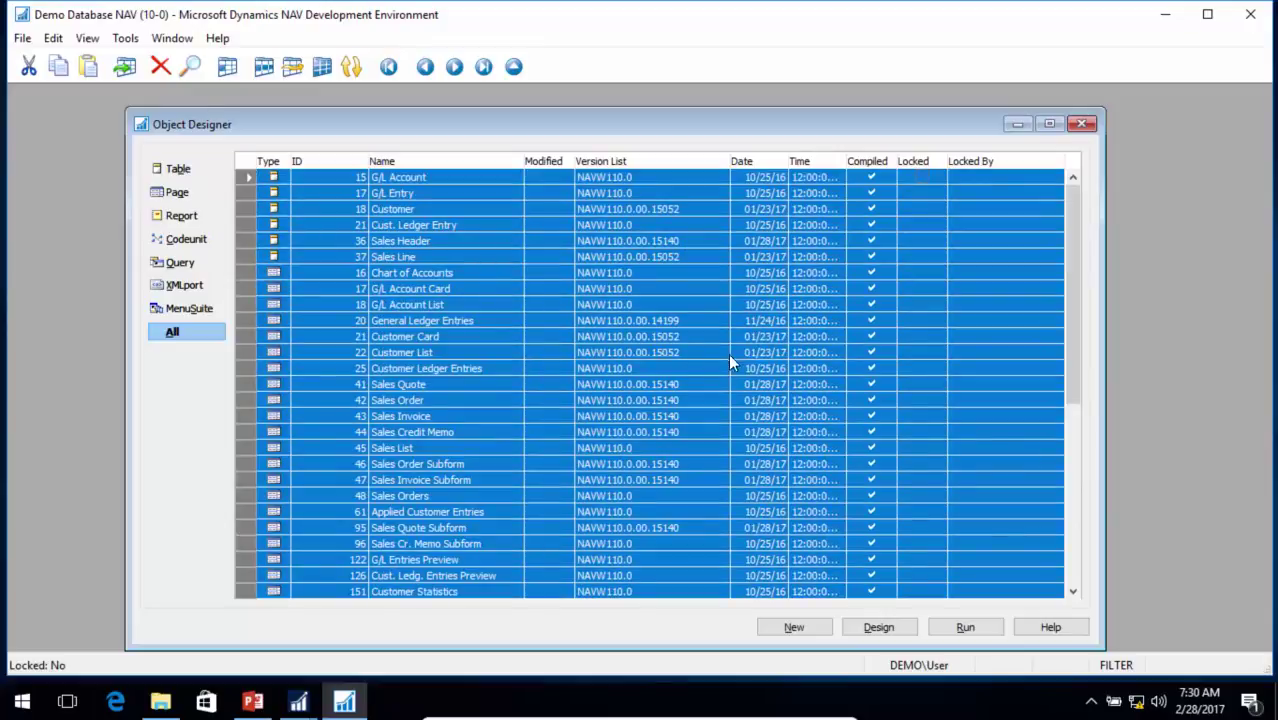
left_click(22, 40)
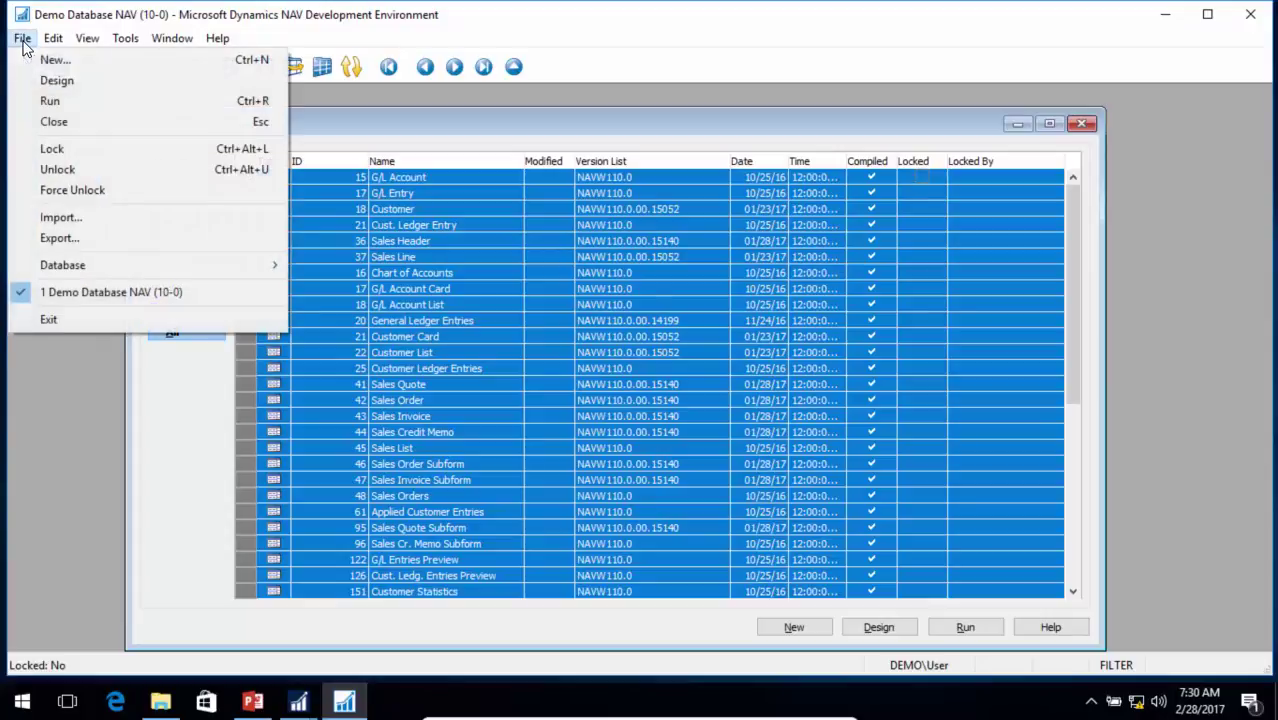
left_click(56, 151)
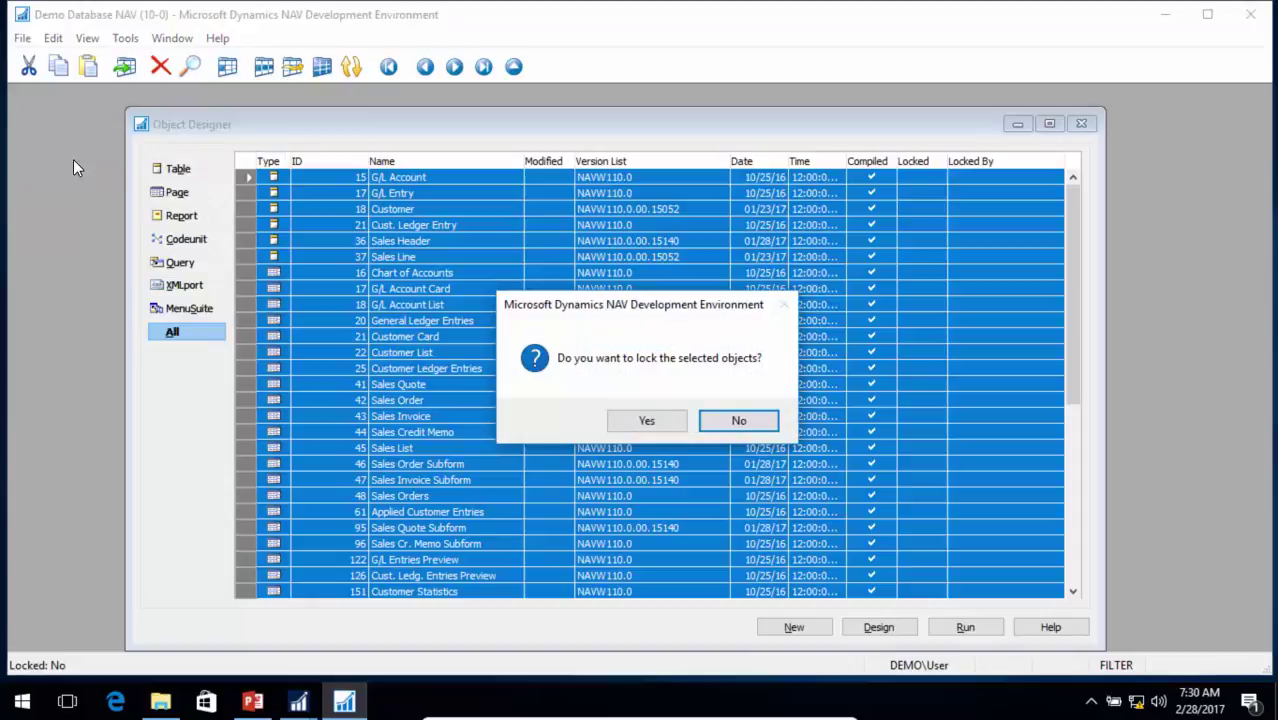
left_click(647, 422)
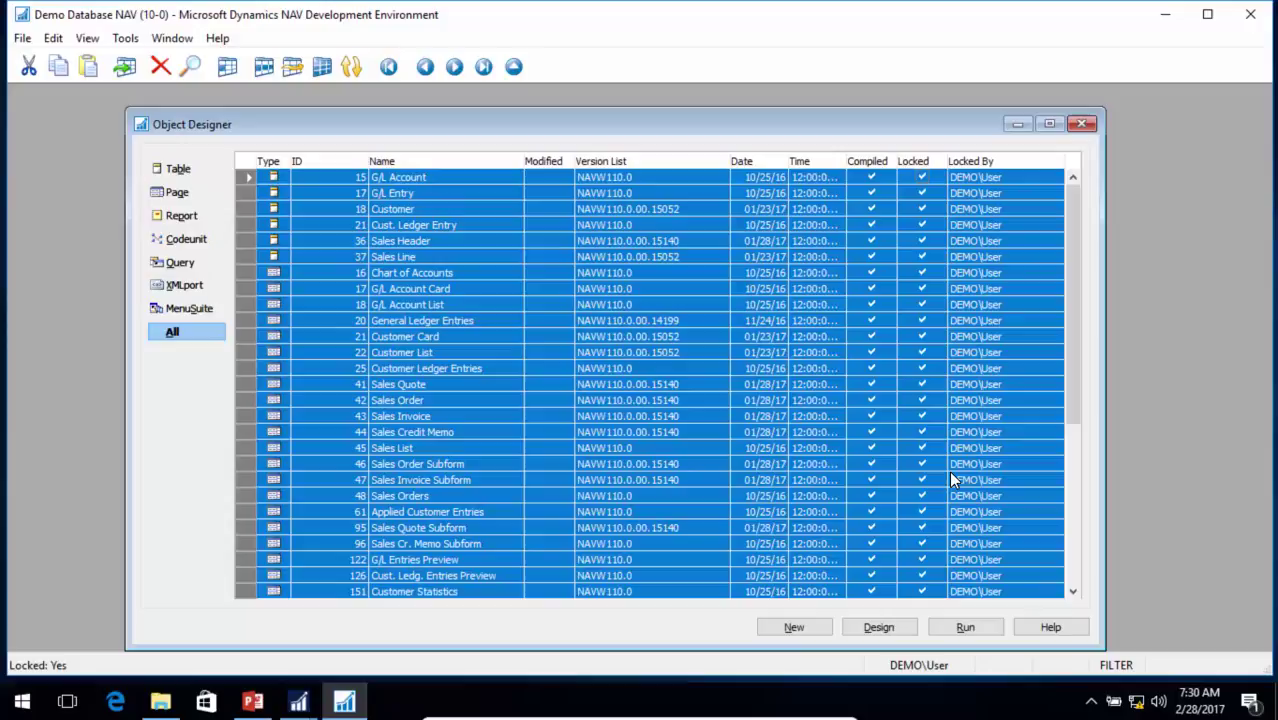
left_click(229, 68)
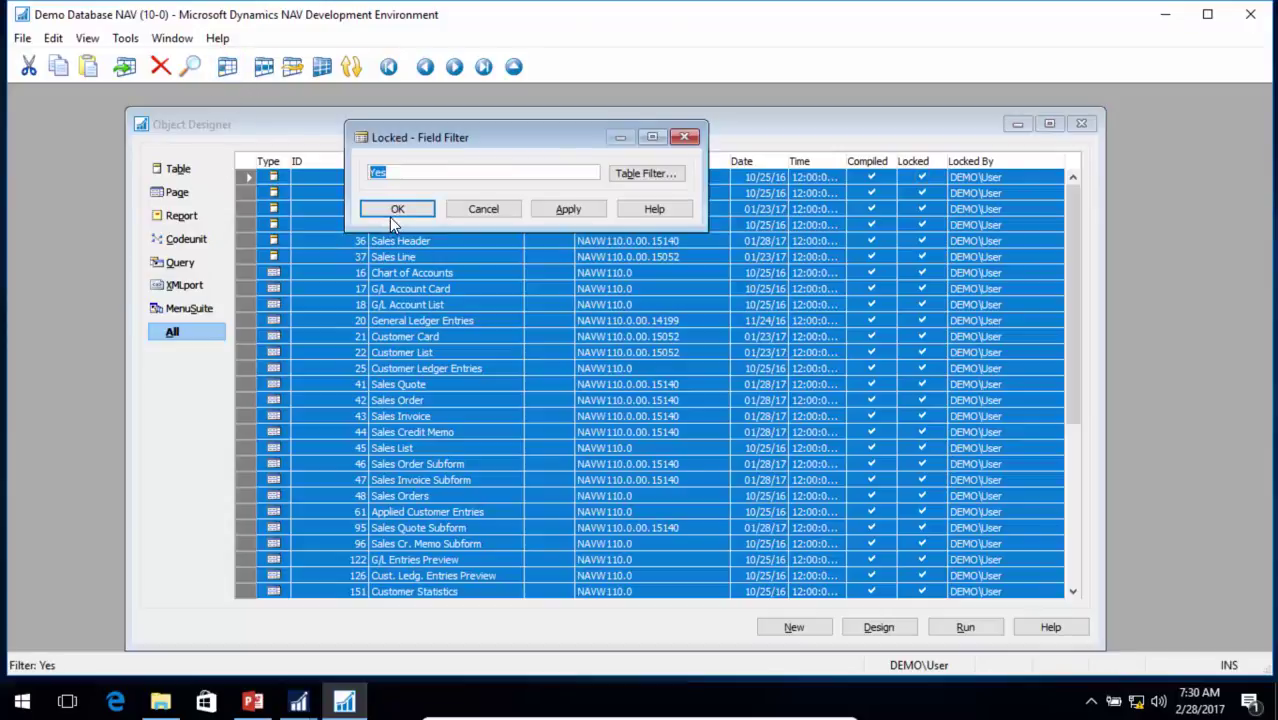
left_click(392, 208)
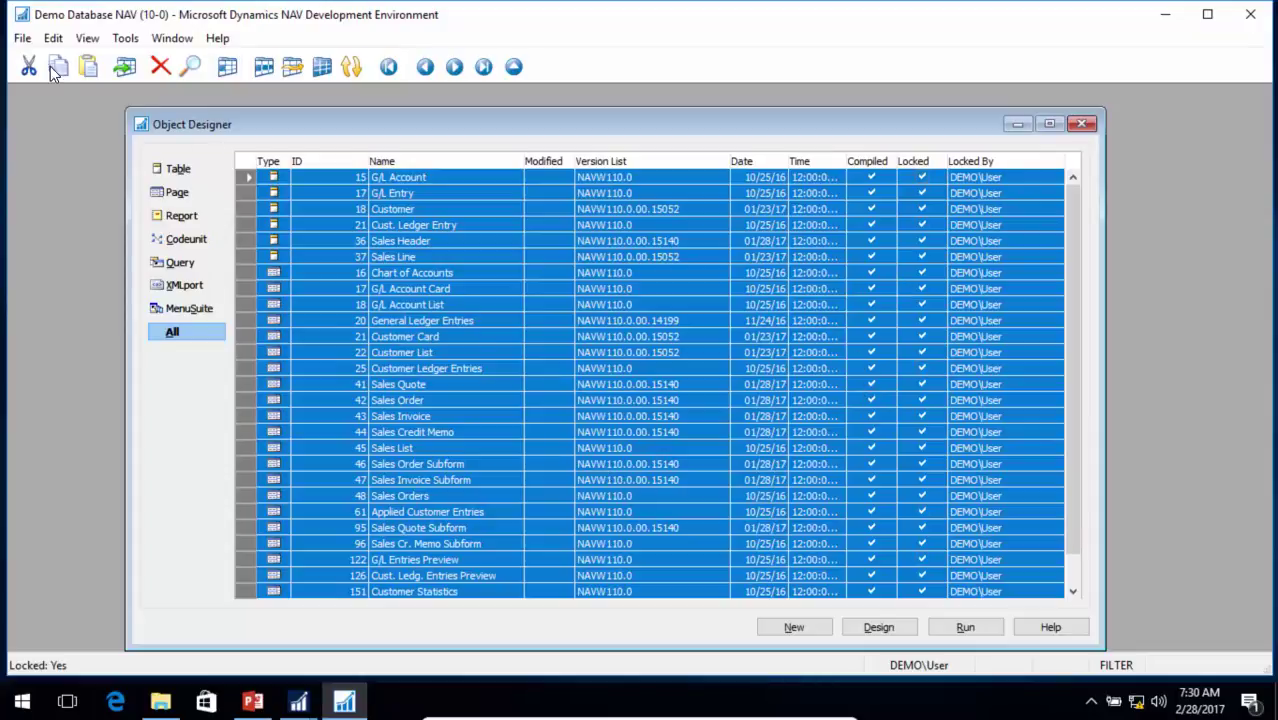
Step: Export the selected locked objects in text format (*.txt) to the Temp folder under the file name install
left_click(22, 38)
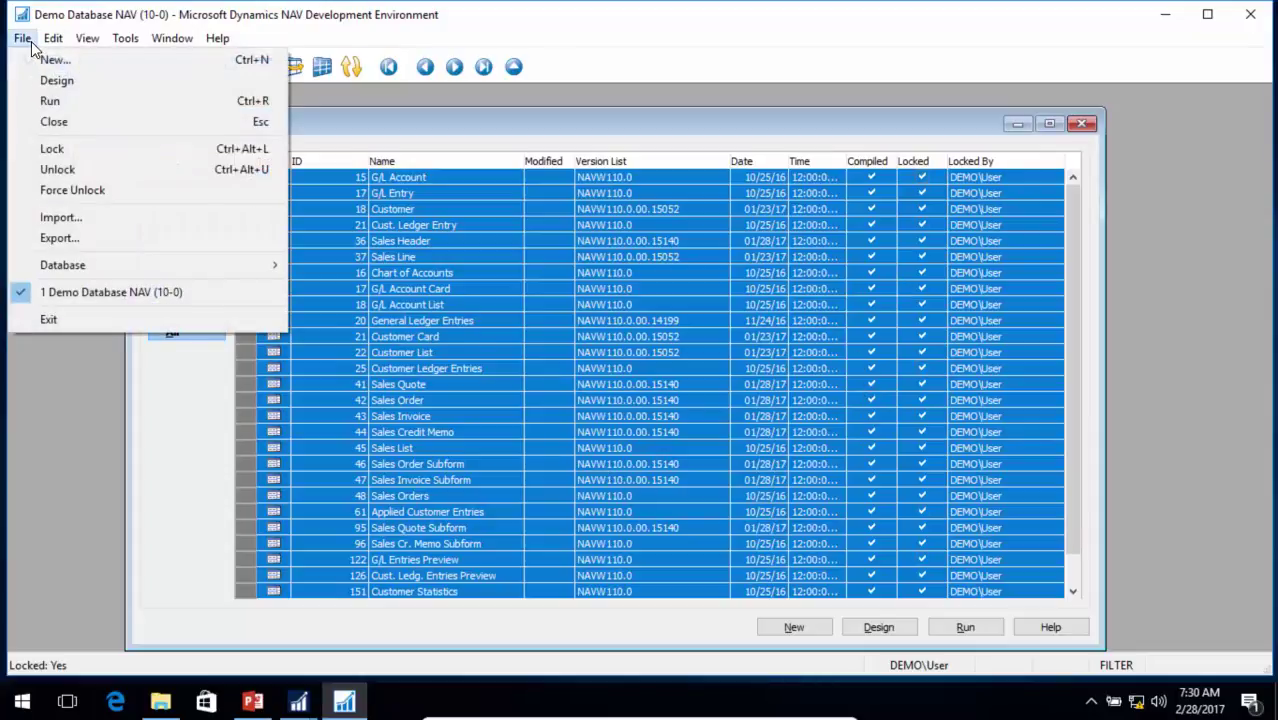
left_click(59, 237)
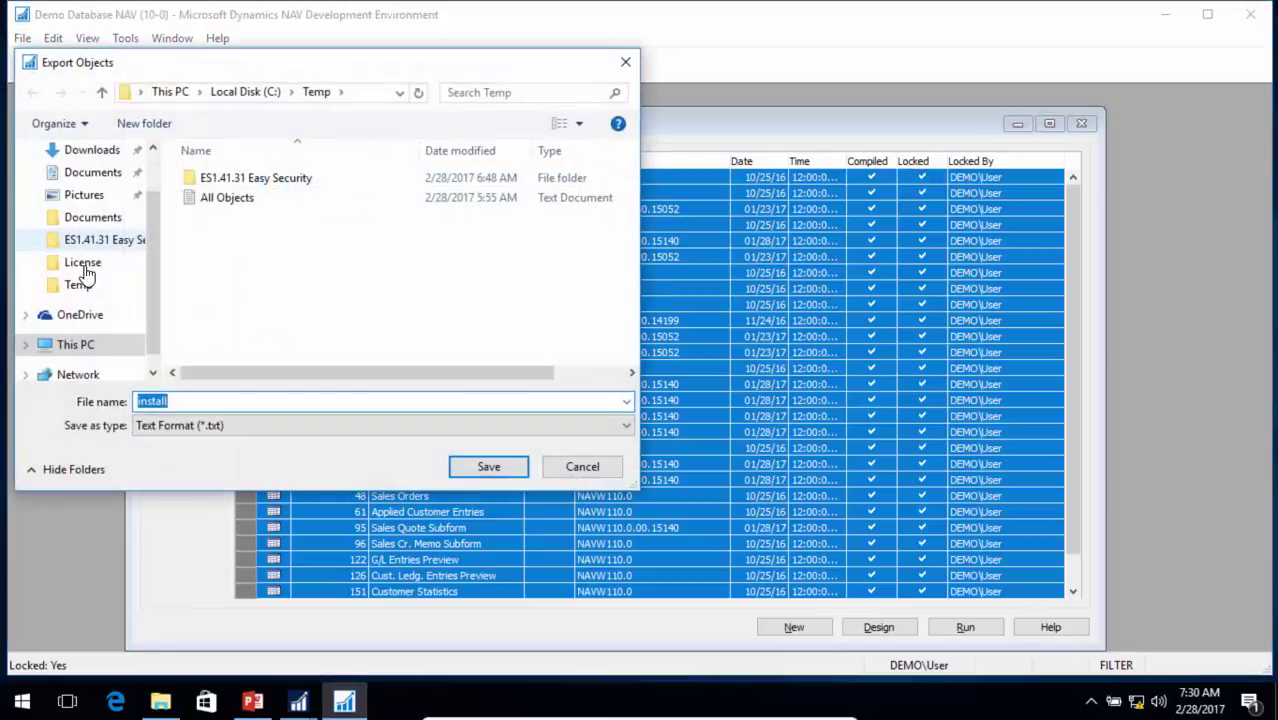
left_click(477, 463)
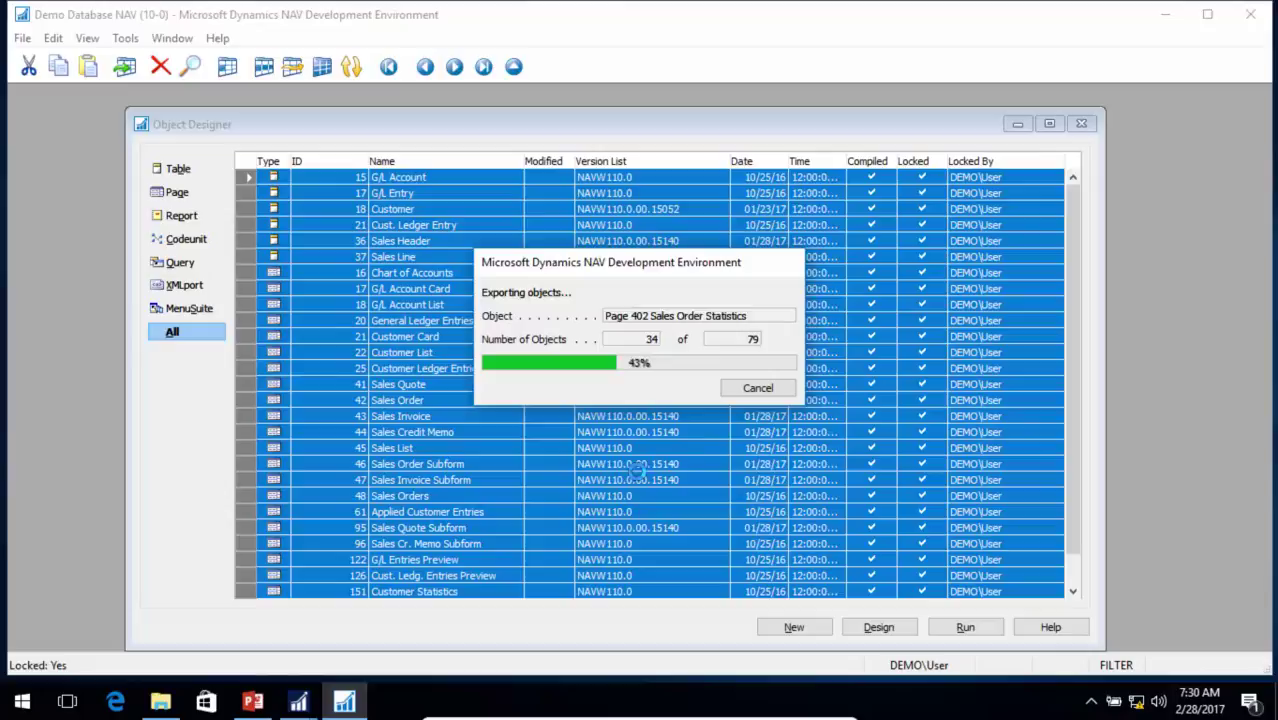
Step: Export the same selected objects in Dynamics NAV Object Format (*.fob) to the Temp folder under the file name install
left_click(22, 38)
left_click(64, 240)
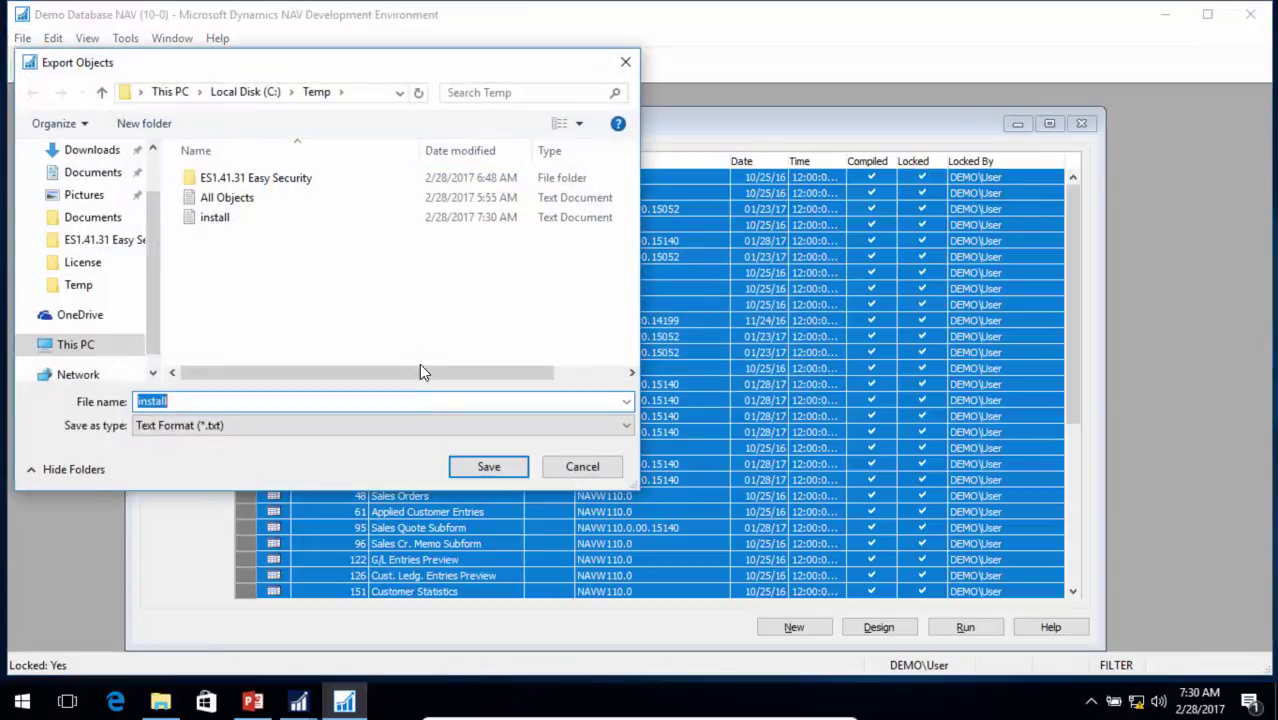
left_click(392, 425)
left_click(283, 442)
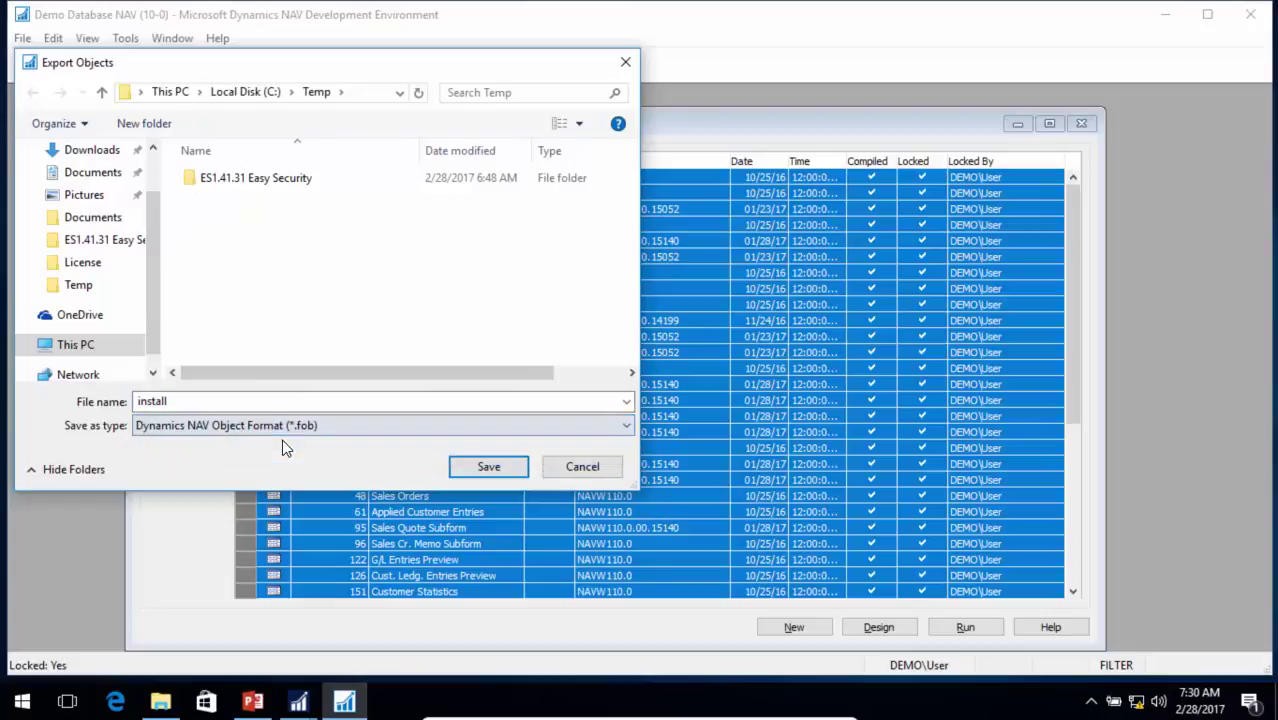
left_click(489, 466)
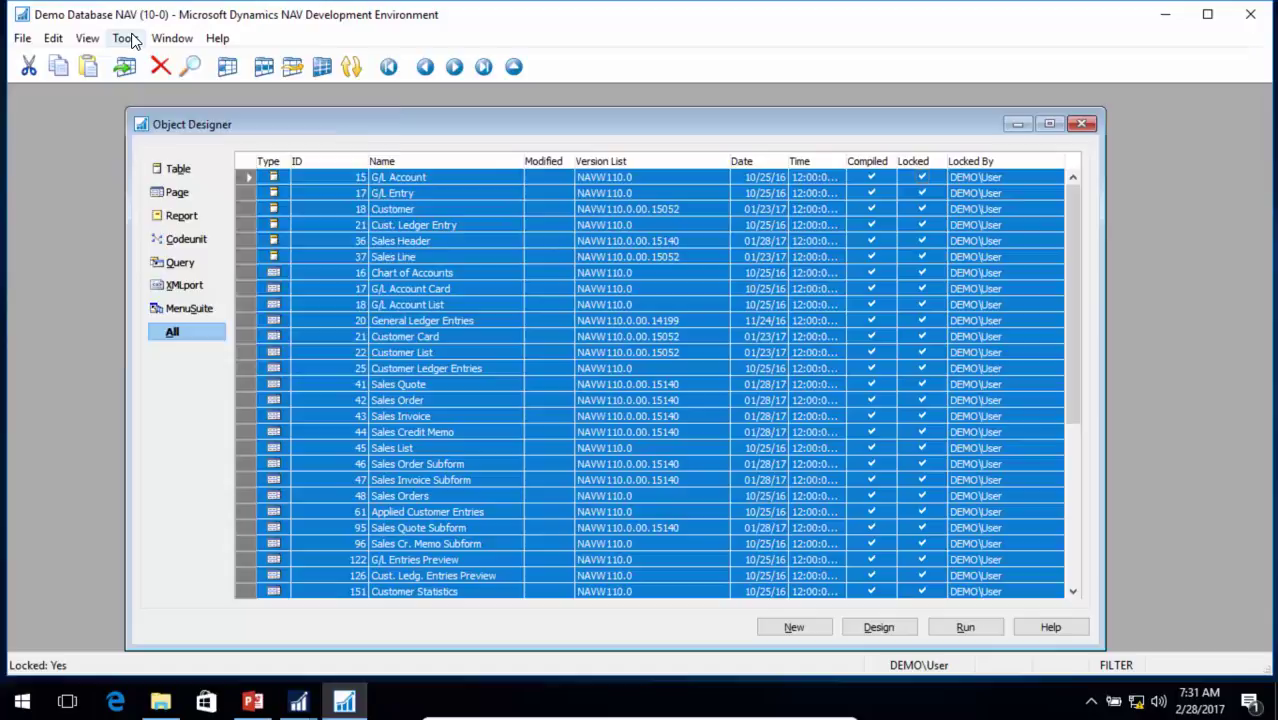
Step: Compile the selected objects with Synchronize Schema set to Now - with validation
left_click(126, 38)
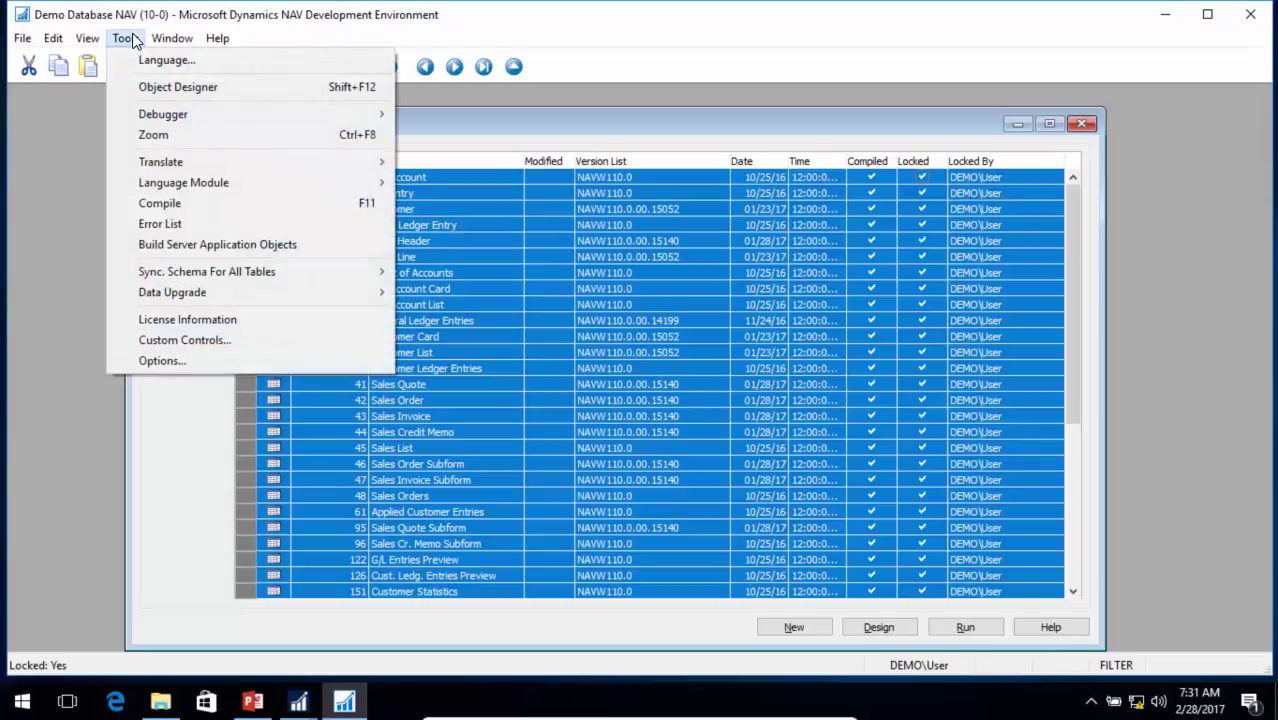
left_click(185, 203)
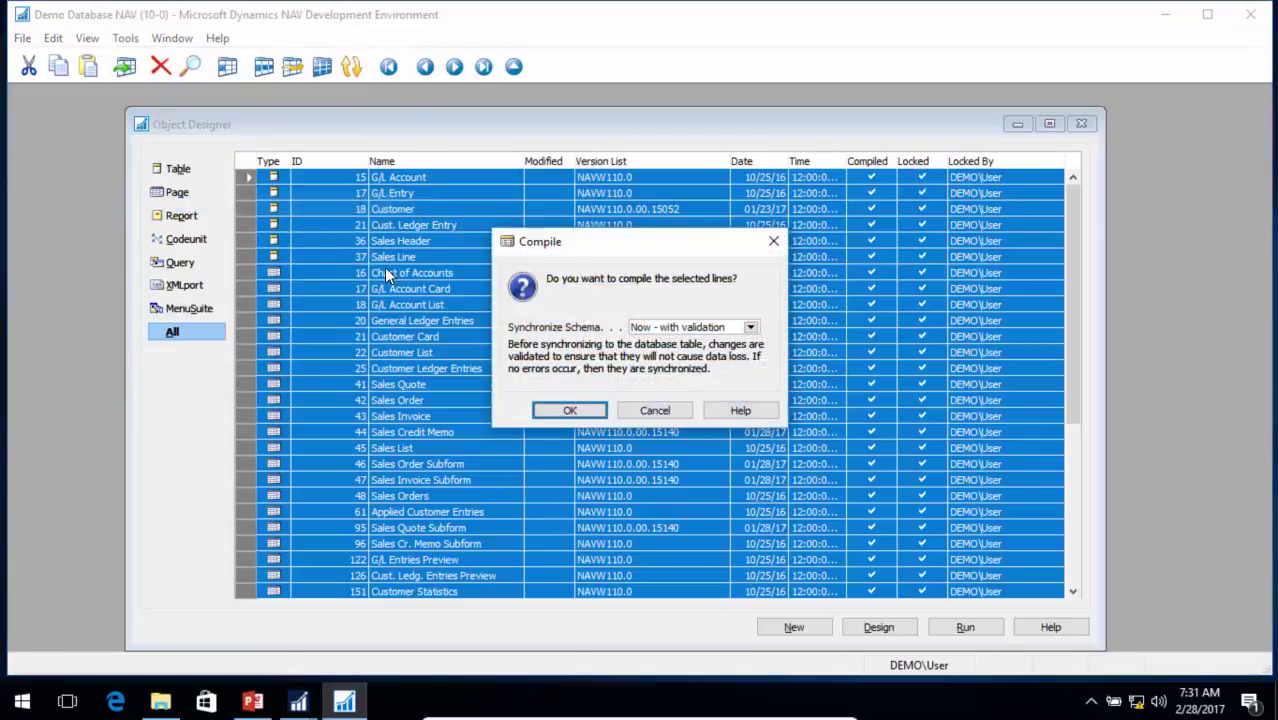
left_click(564, 408)
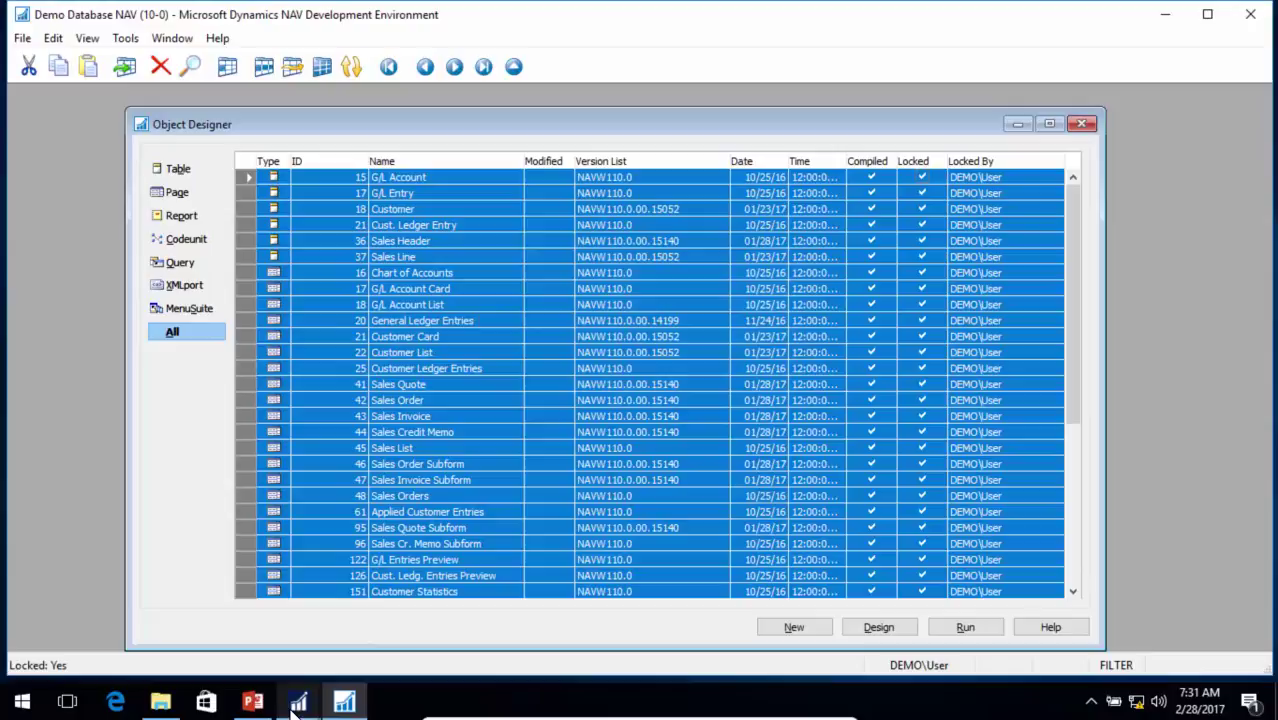
Step: Switch to the Field Level and Data Security Setup window and set the source code file to C:\Temp\install.txt
mouse_move(297, 707)
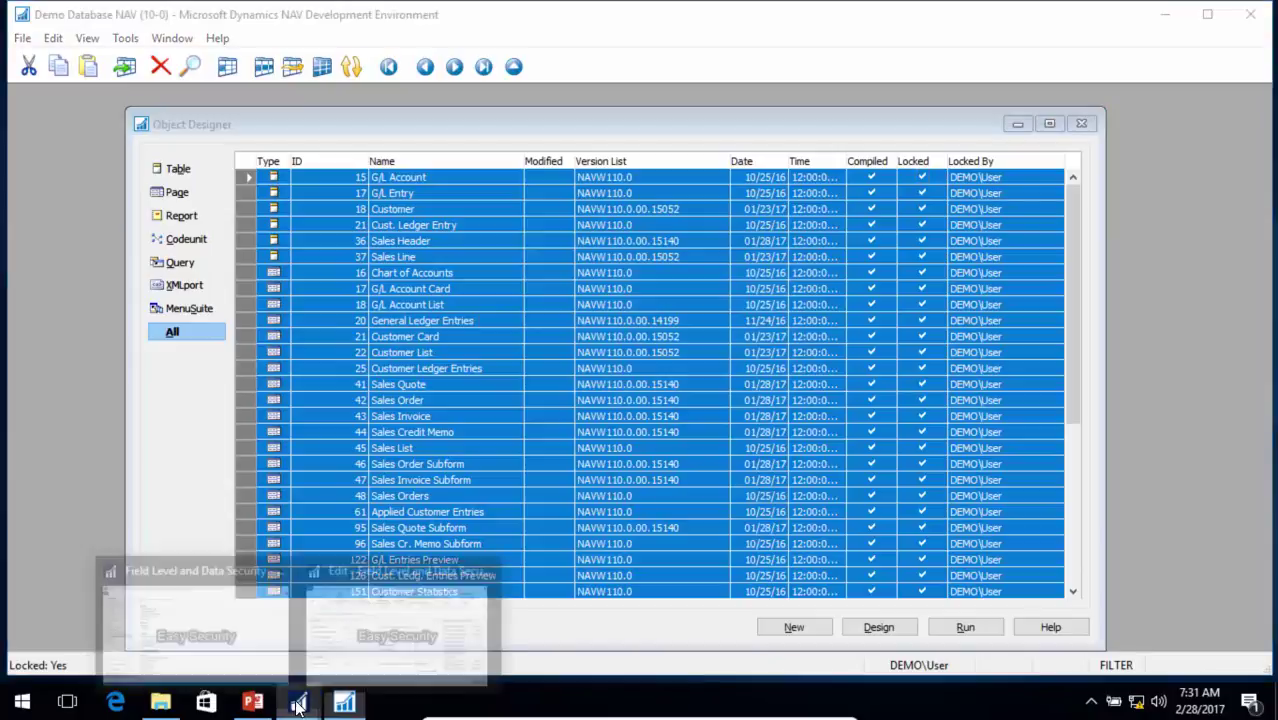
left_click(385, 606)
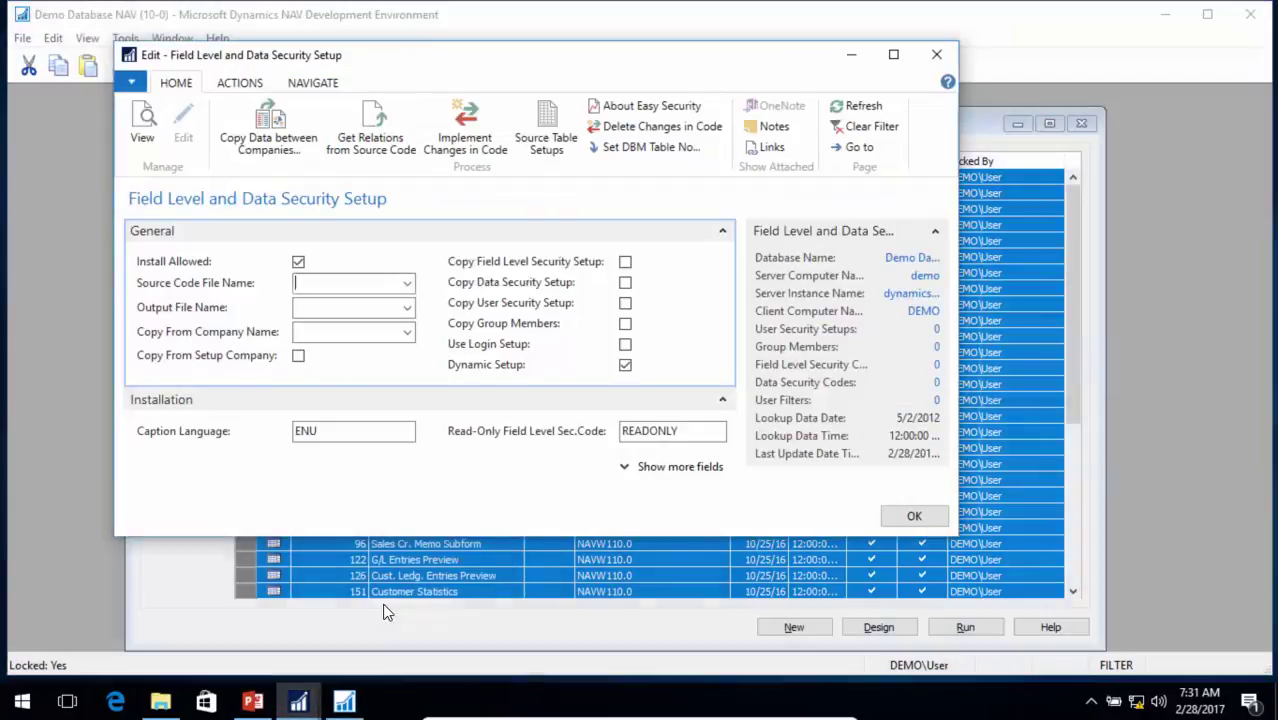
left_click(408, 285)
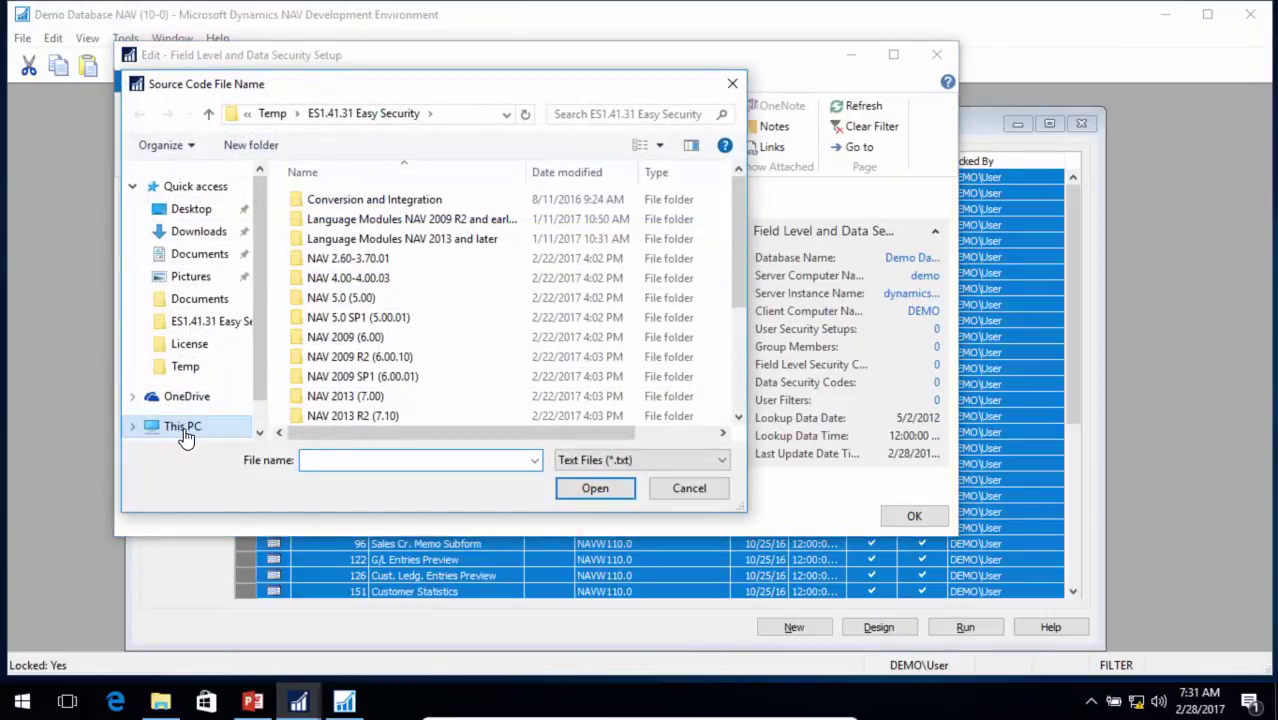
left_click(184, 428)
double_click(381, 411)
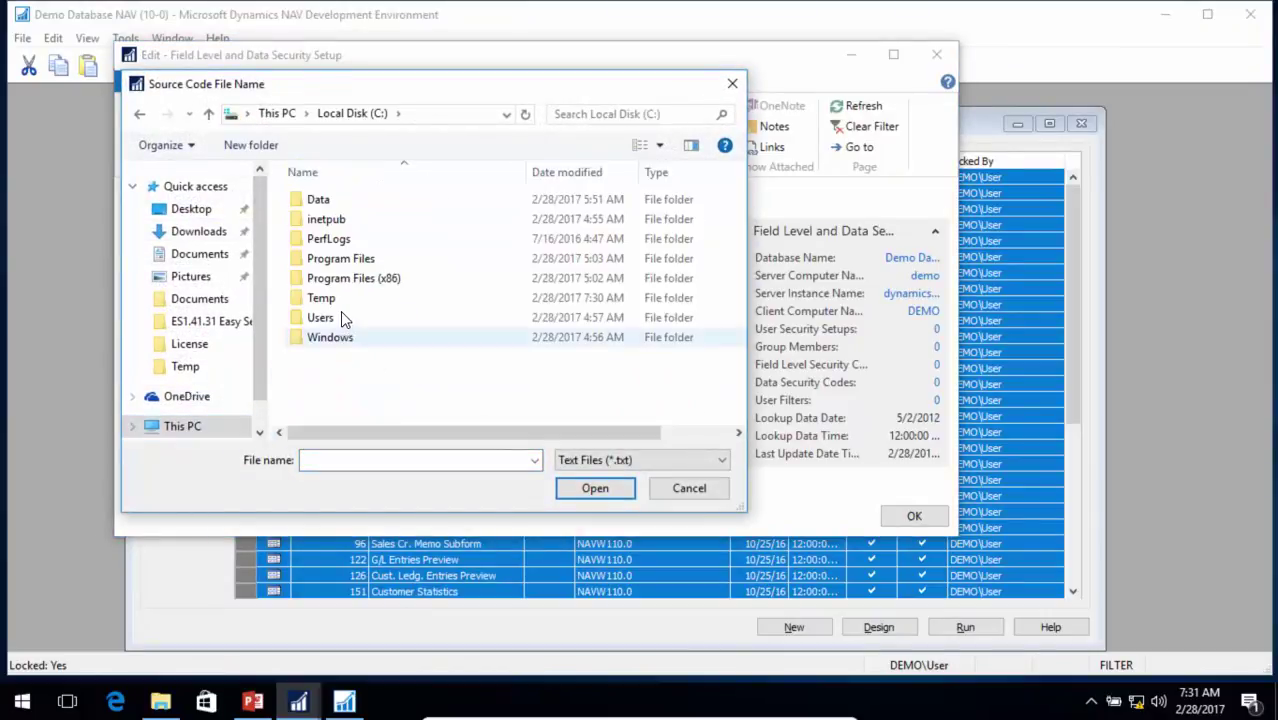
double_click(322, 296)
left_click(328, 248)
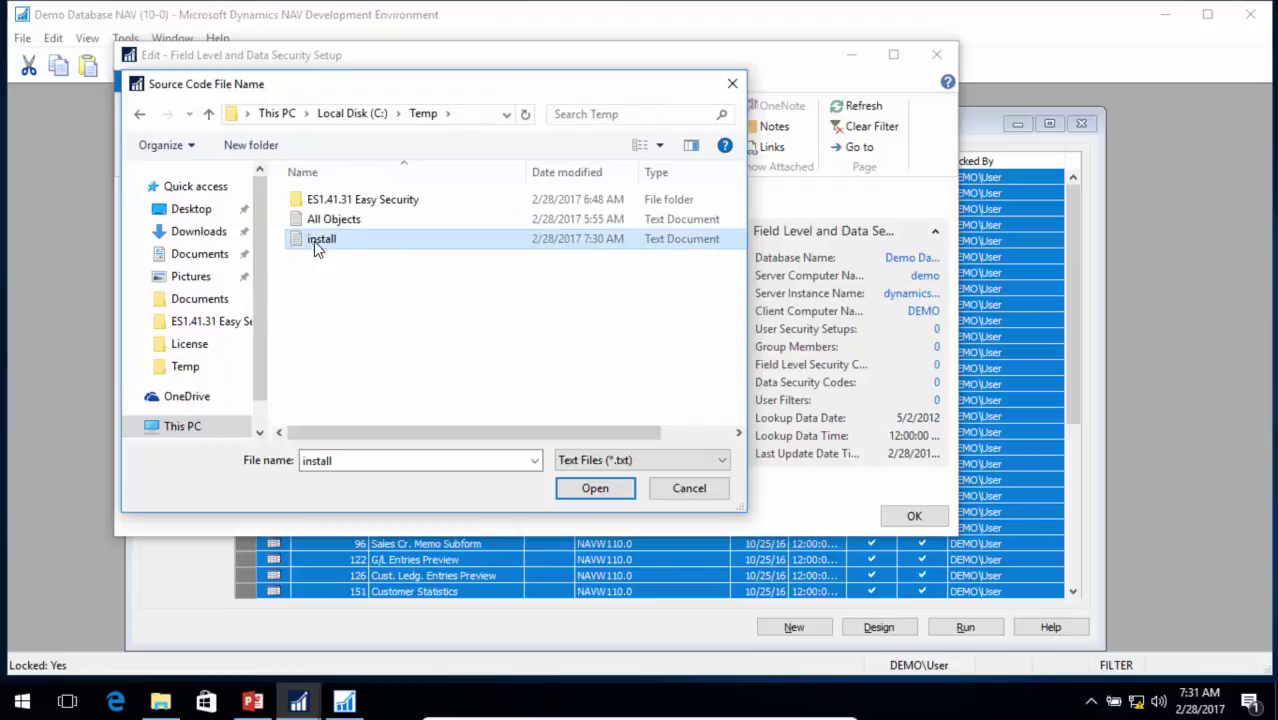
left_click(595, 488)
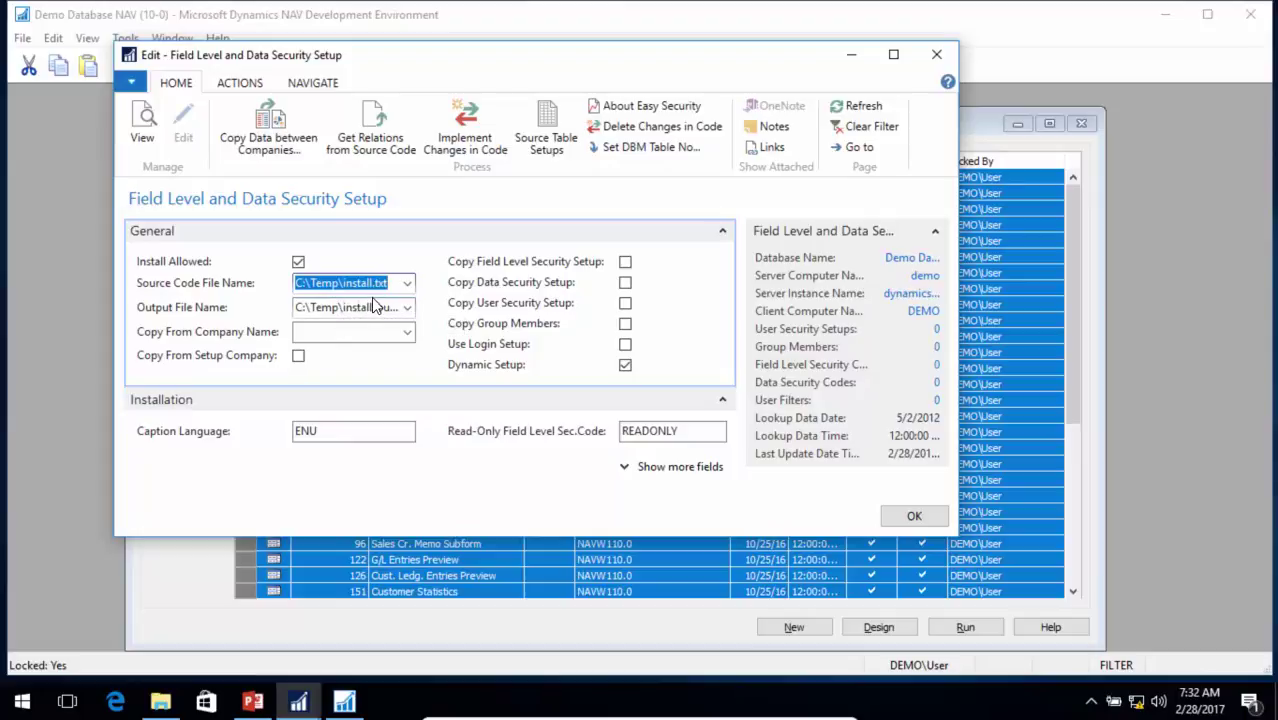
Step: Implement the changes in code for the chosen source file, and return to the Object Designer in the Development Environment
left_click(467, 127)
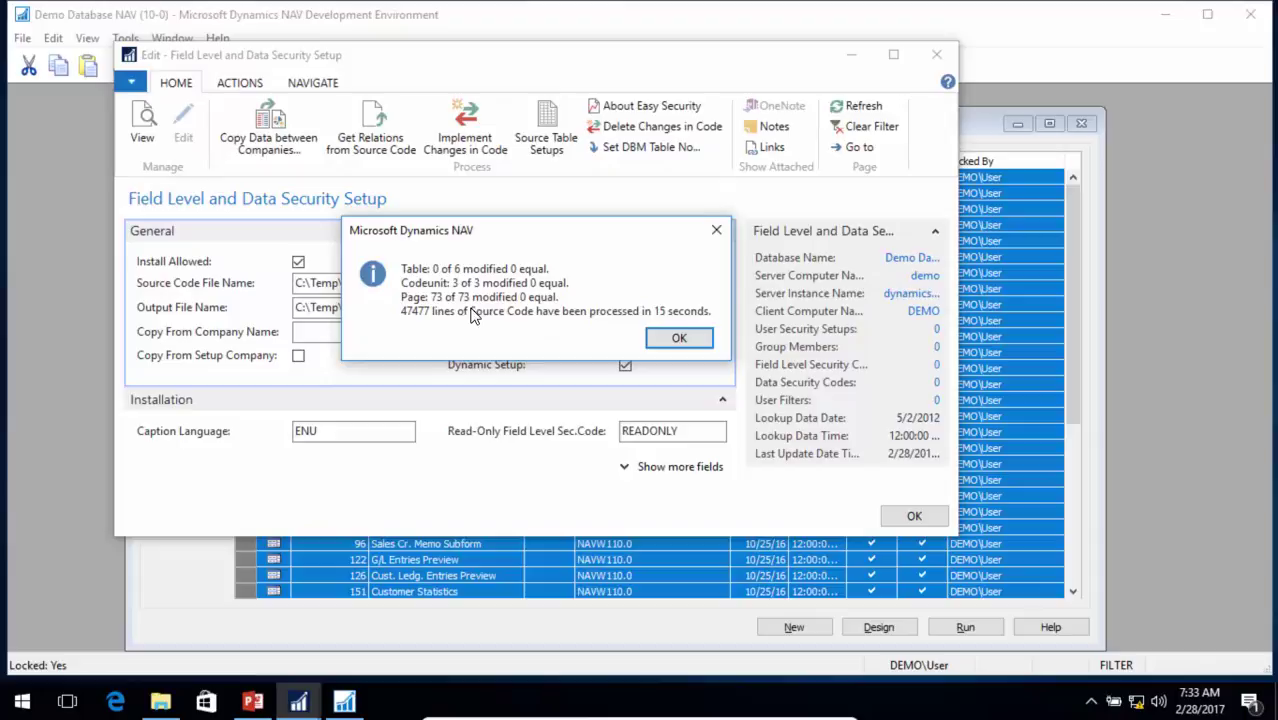
left_click(675, 338)
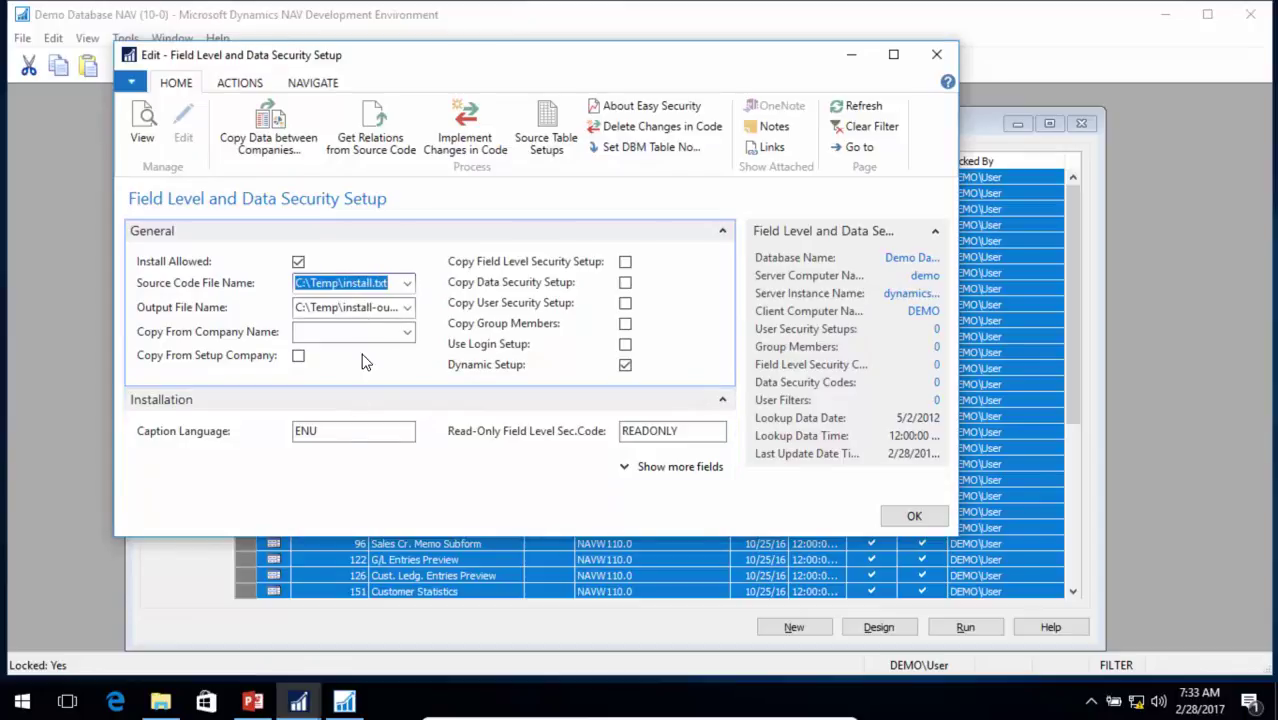
key("Escape")
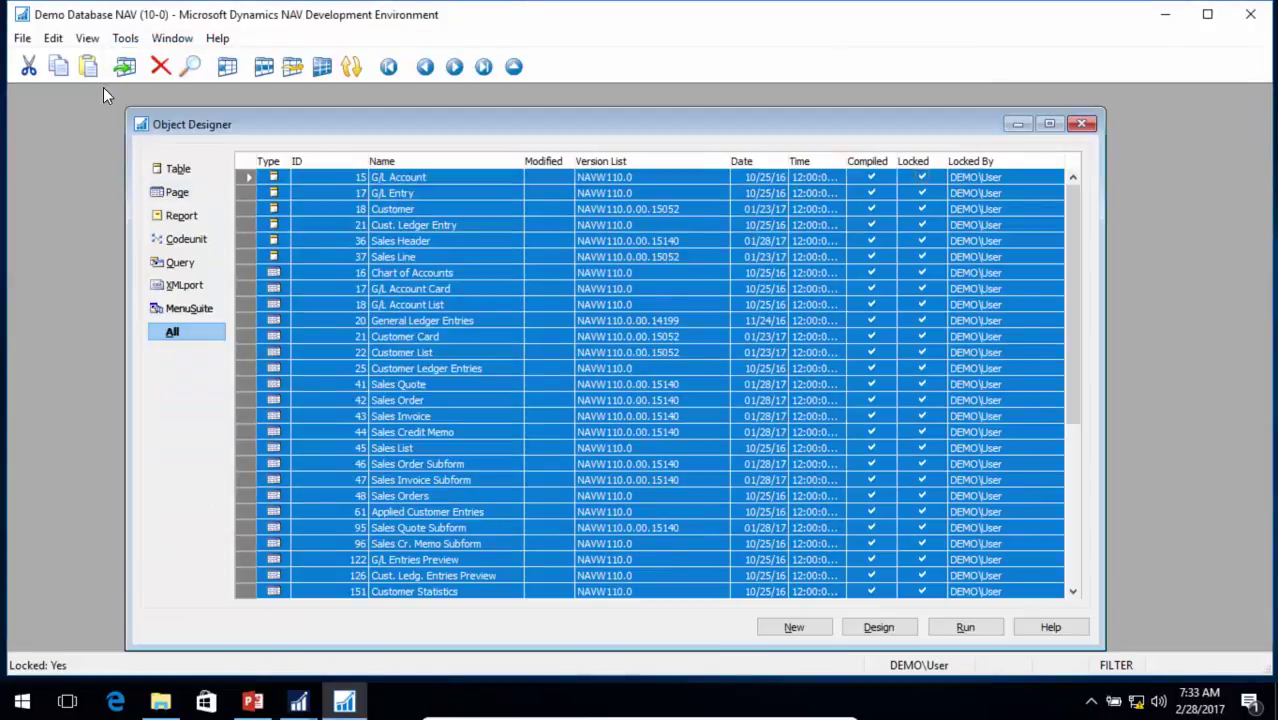
Step: Import the text file install-out from the C:\Temp folder into the Object Designer
left_click(22, 38)
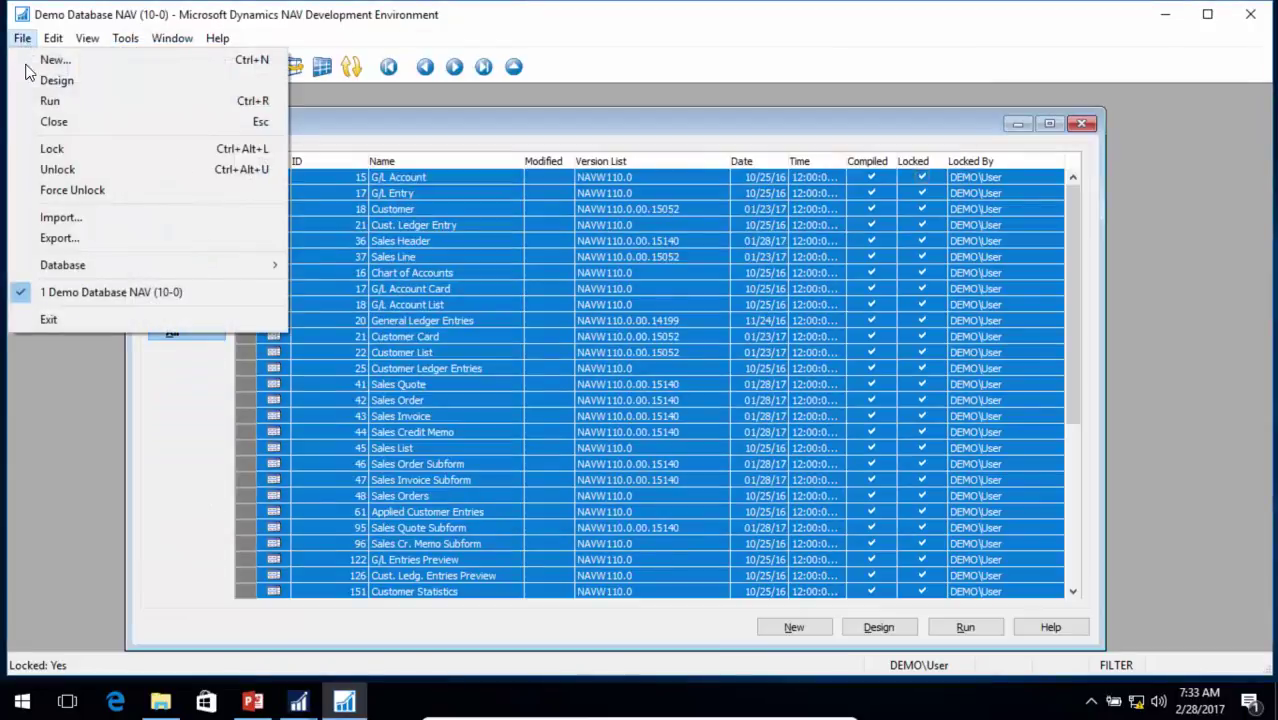
left_click(64, 222)
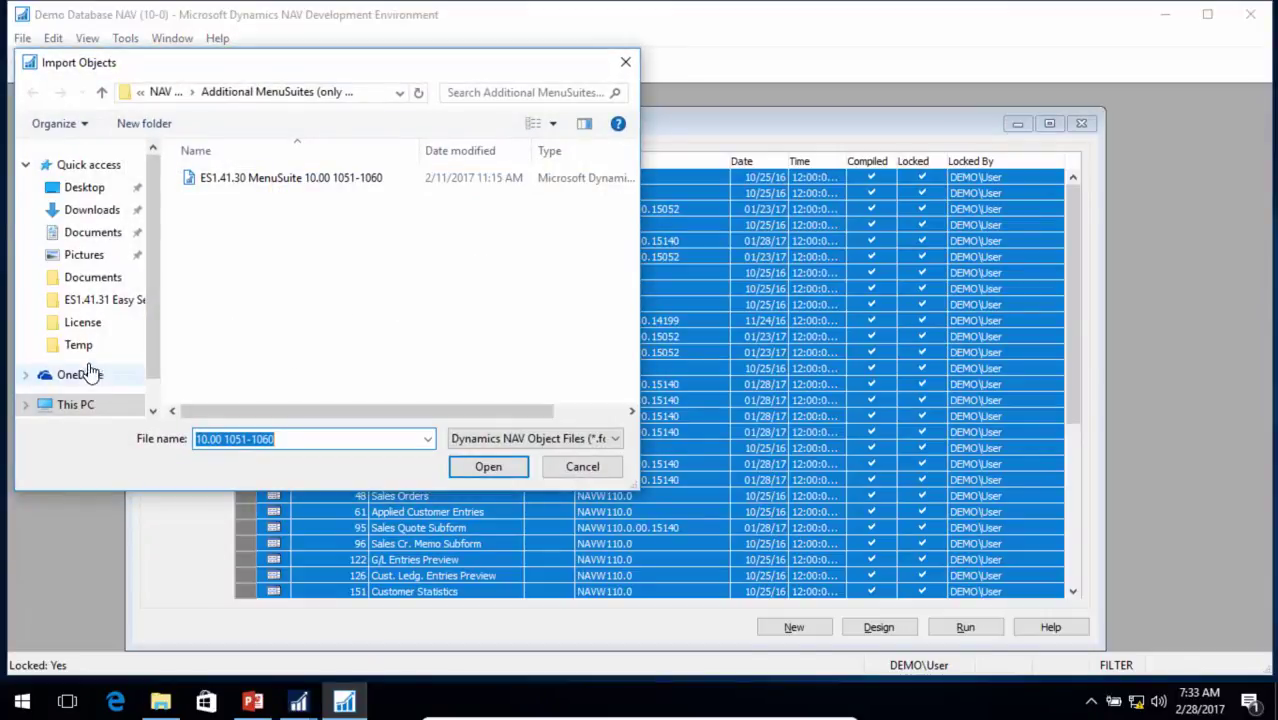
left_click(77, 404)
scroll(279, 363, "down", 3)
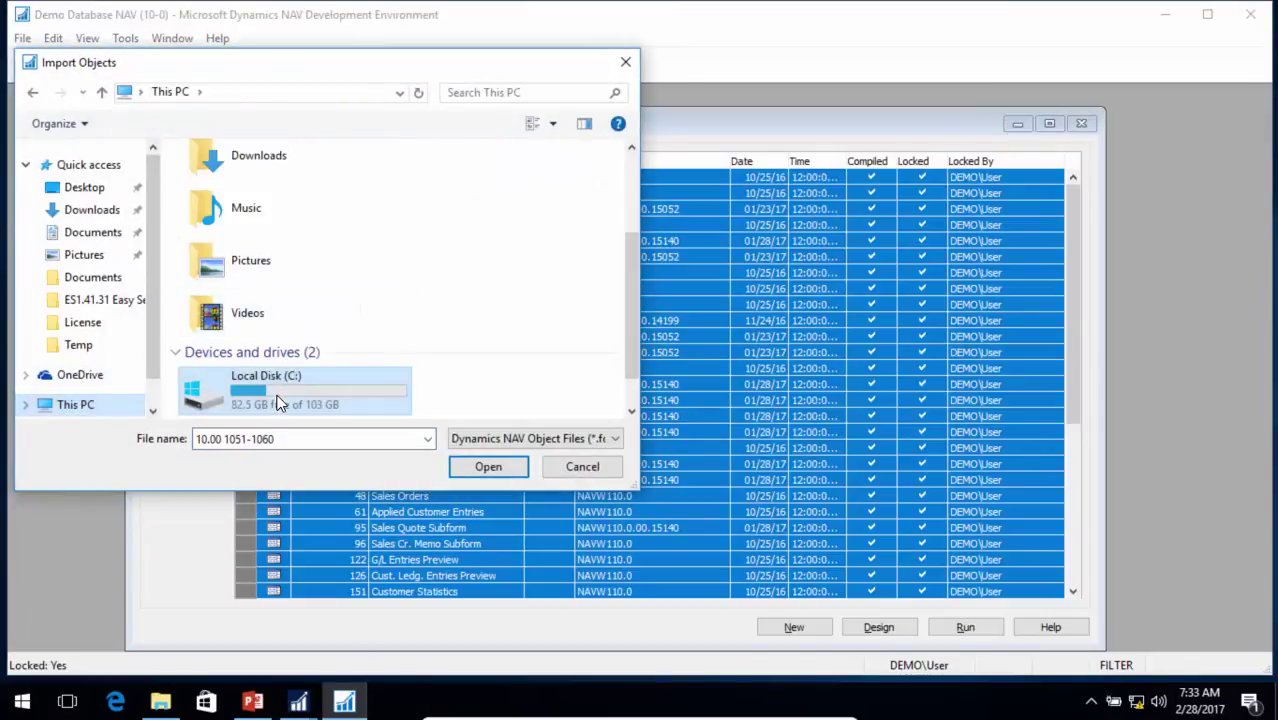
double_click(279, 402)
double_click(219, 276)
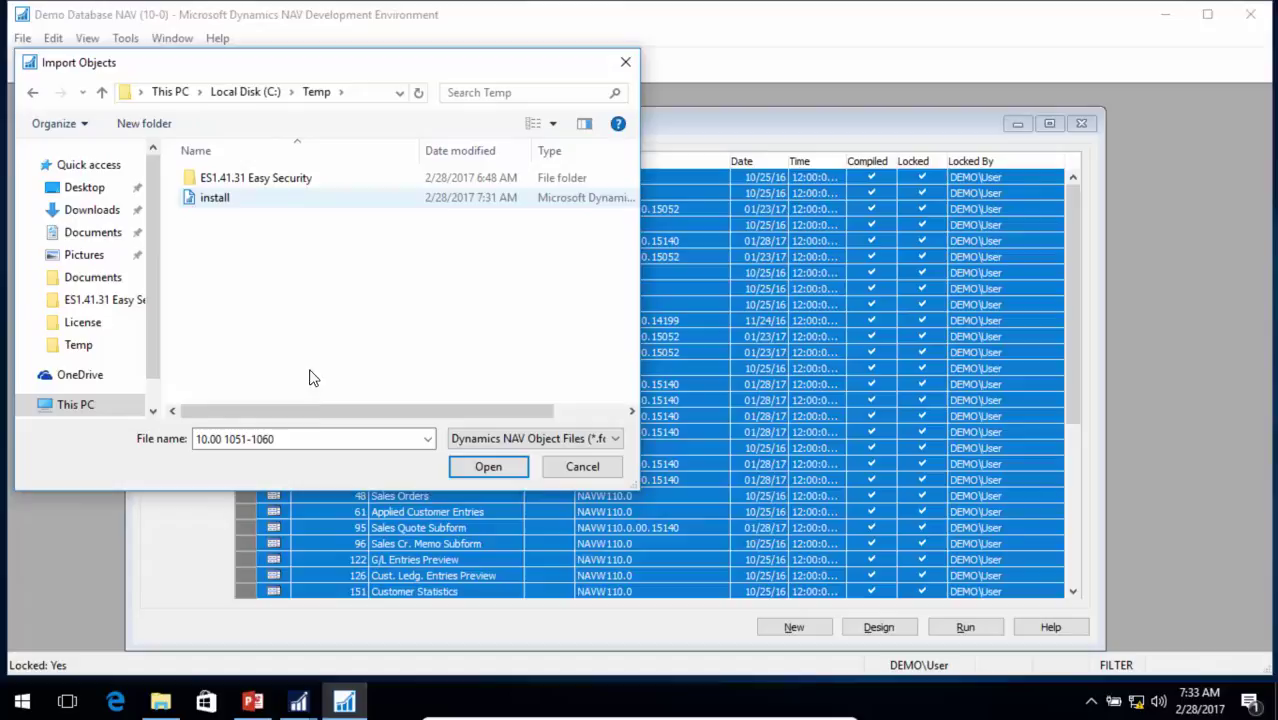
left_click(533, 438)
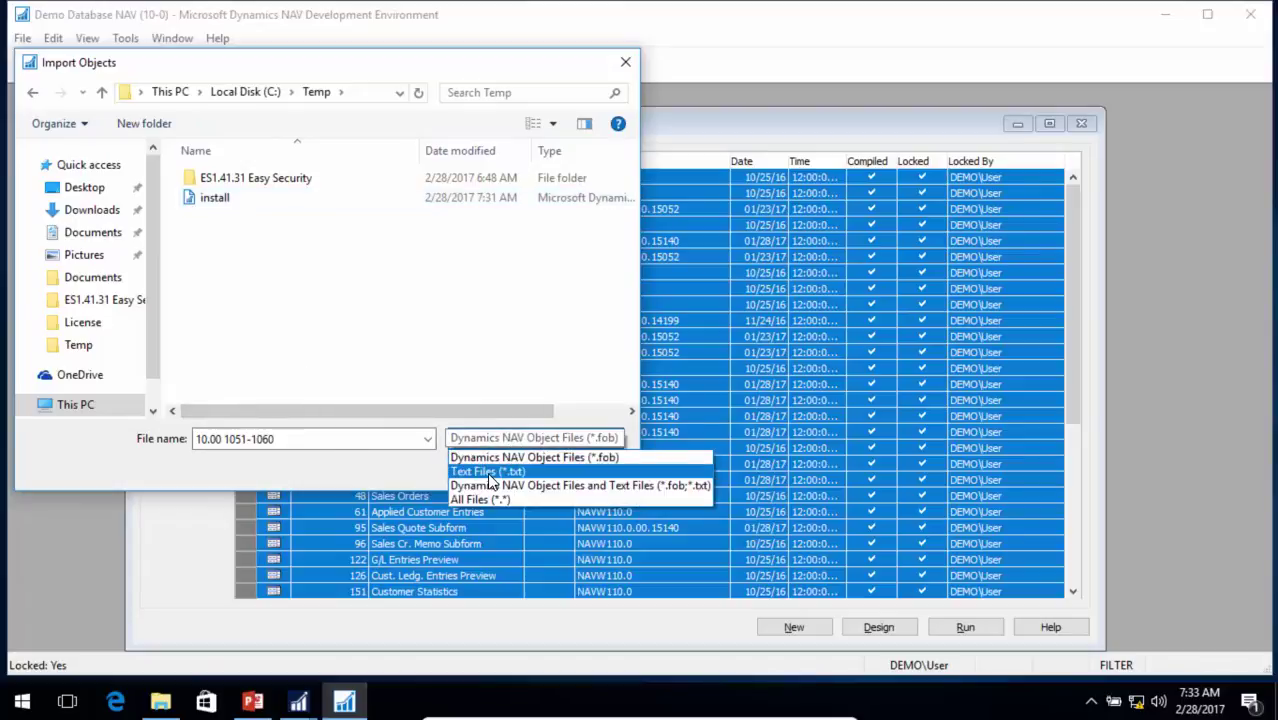
left_click(489, 472)
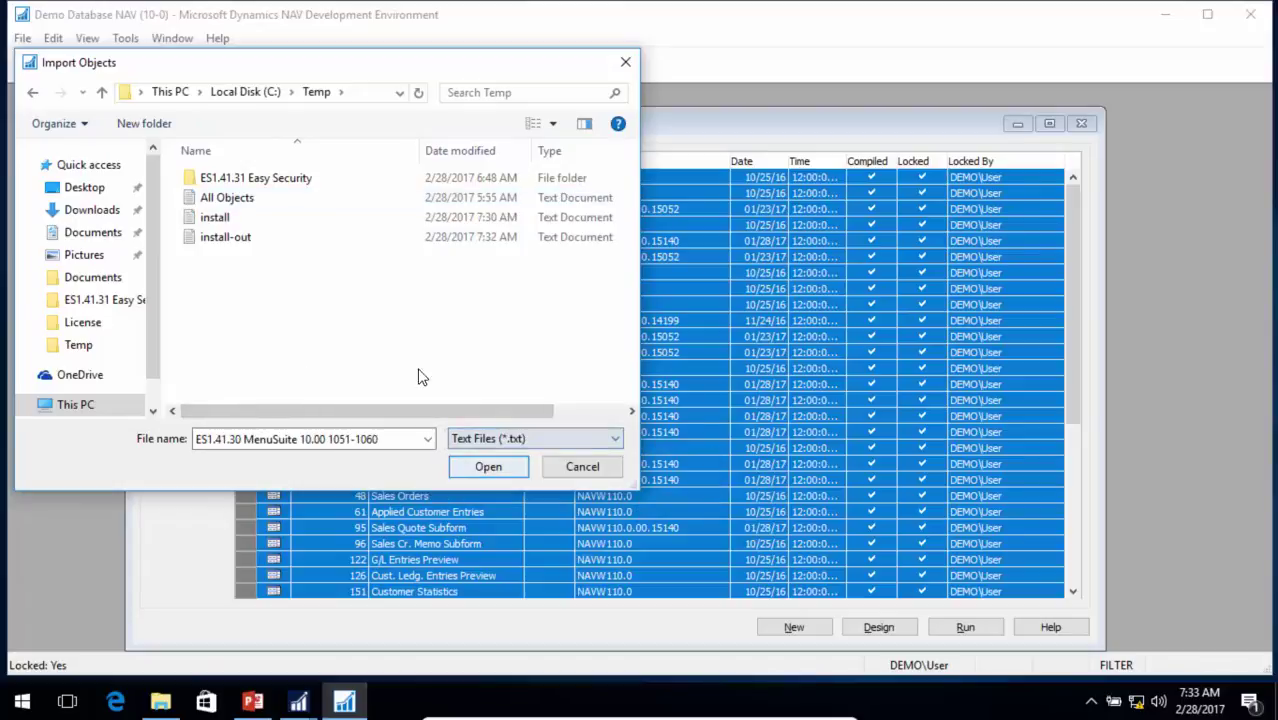
left_click(211, 239)
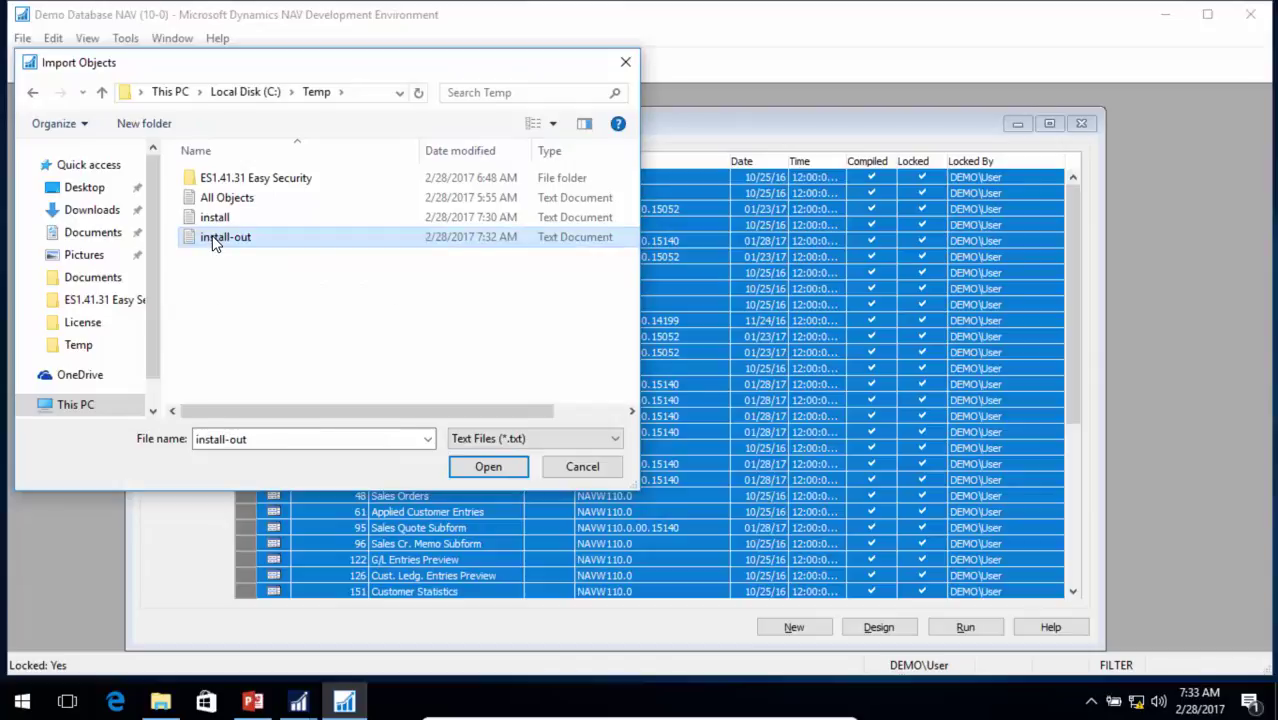
left_click(490, 467)
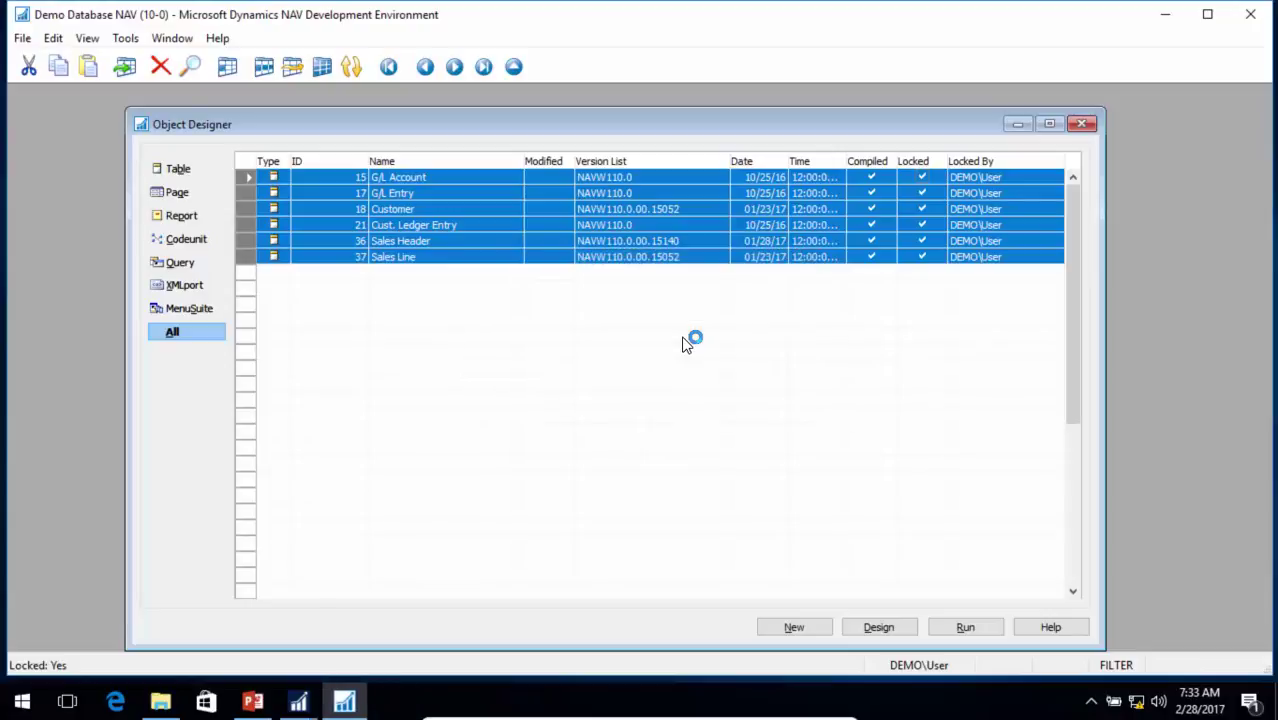
Step: Clear the Locked and DBM Table No. table filters from the object list
key("ctrl+F7")
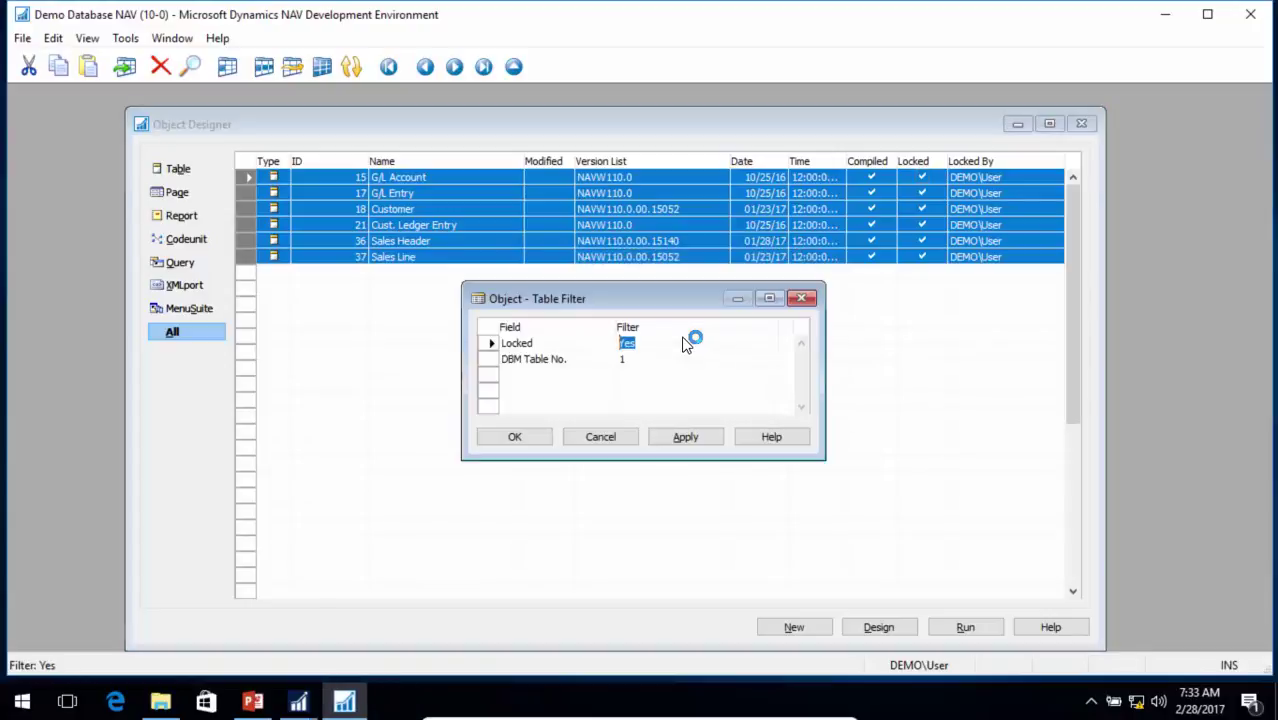
key("Delete")
key("Down")
key("Down")
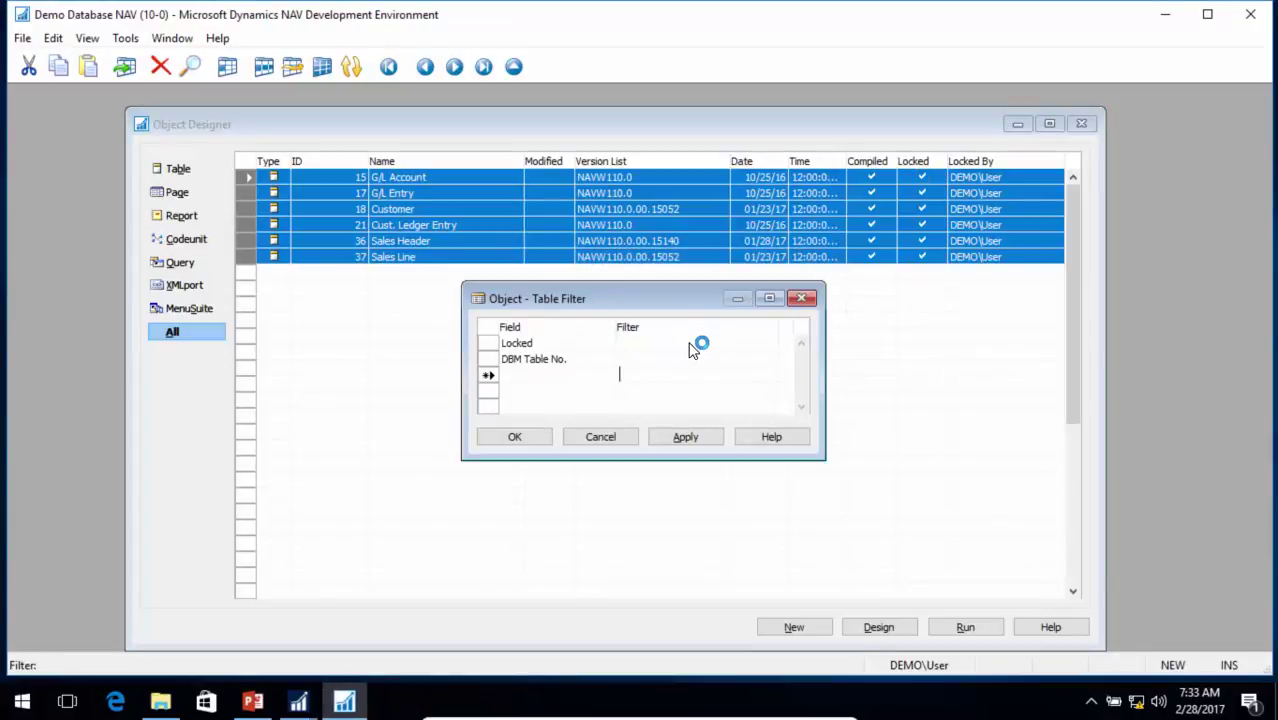
key("Return")
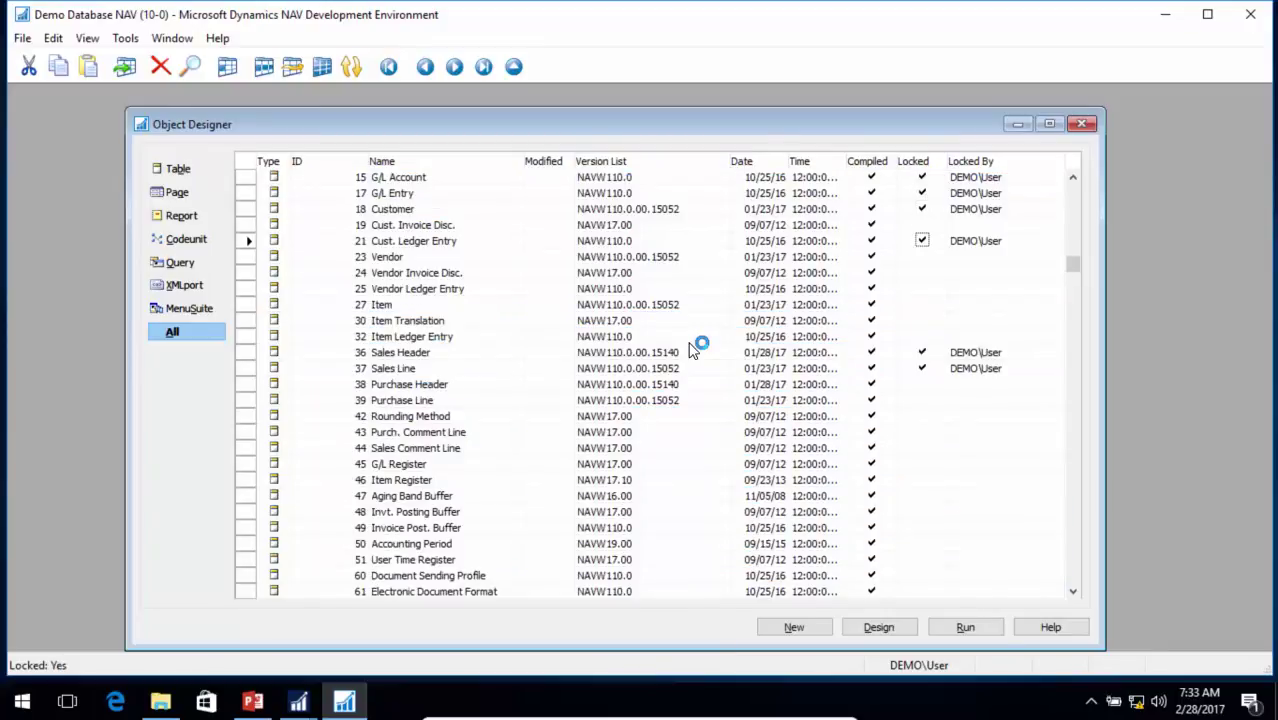
Step: Filter the object list's Compiled field to No
key("Down")
key("Left")
key("Left")
key("Left")
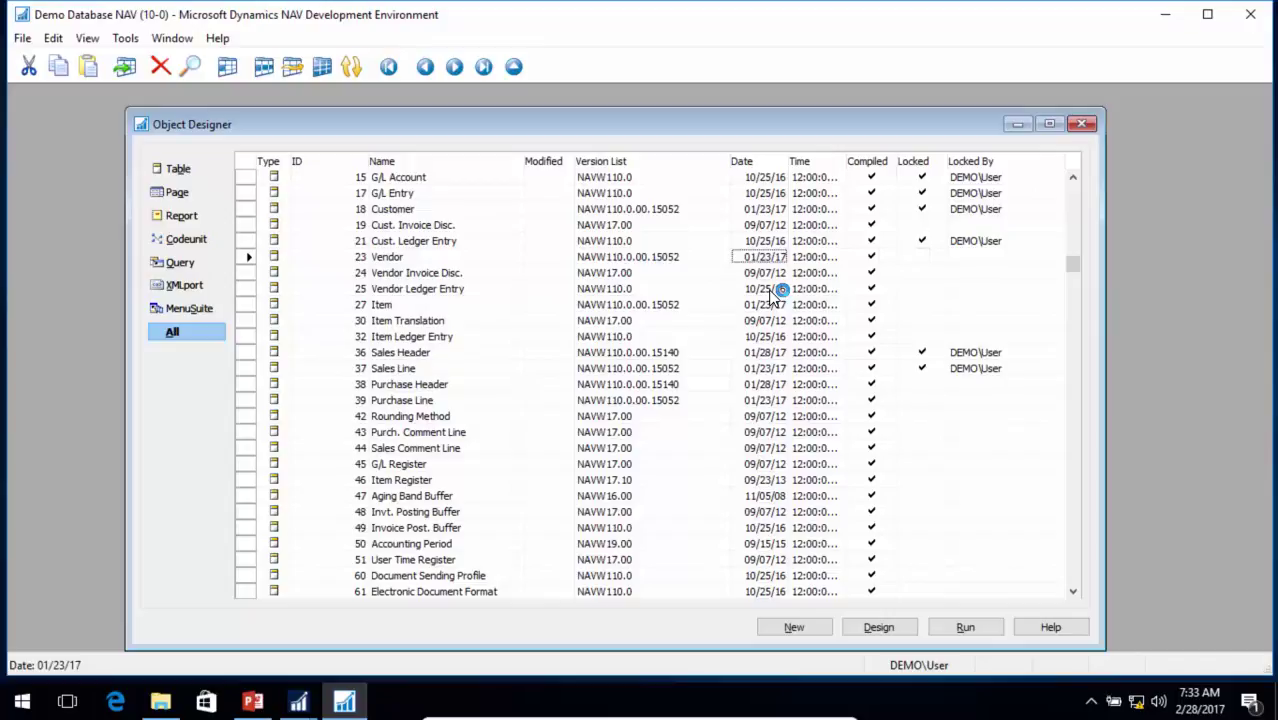
key("Right")
key("Right")
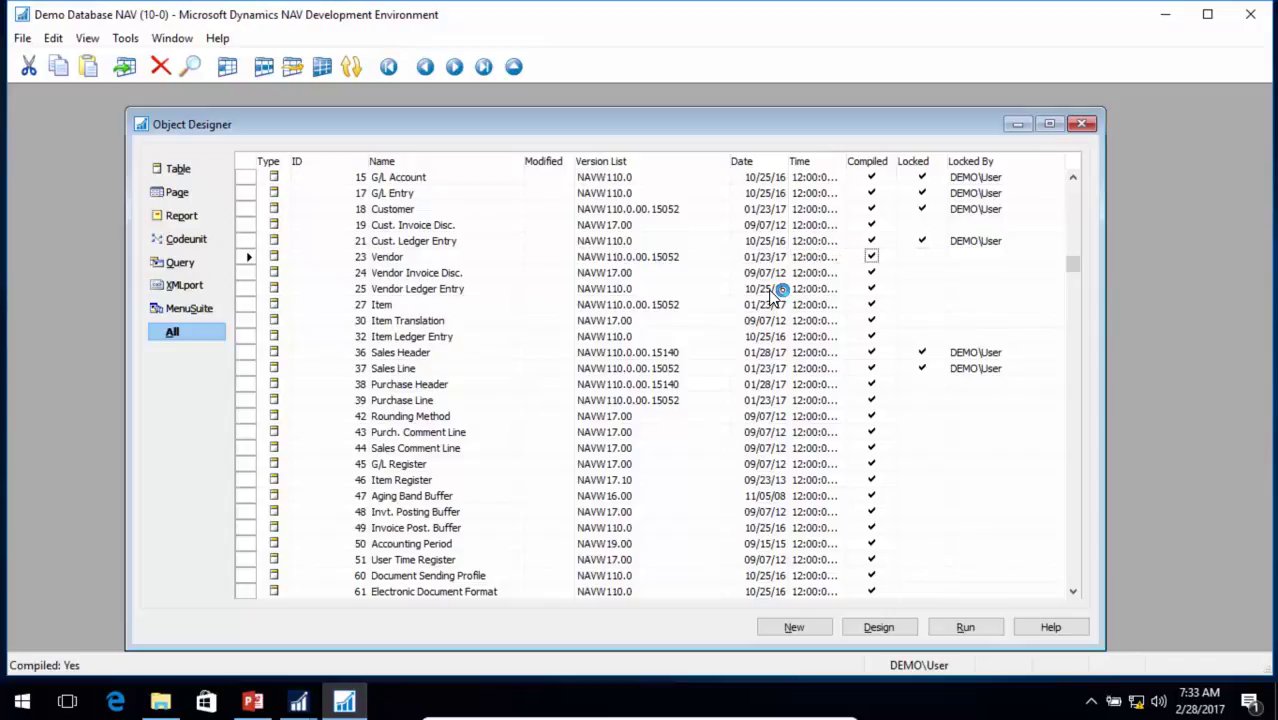
key("F7")
type("No")
key("Return")
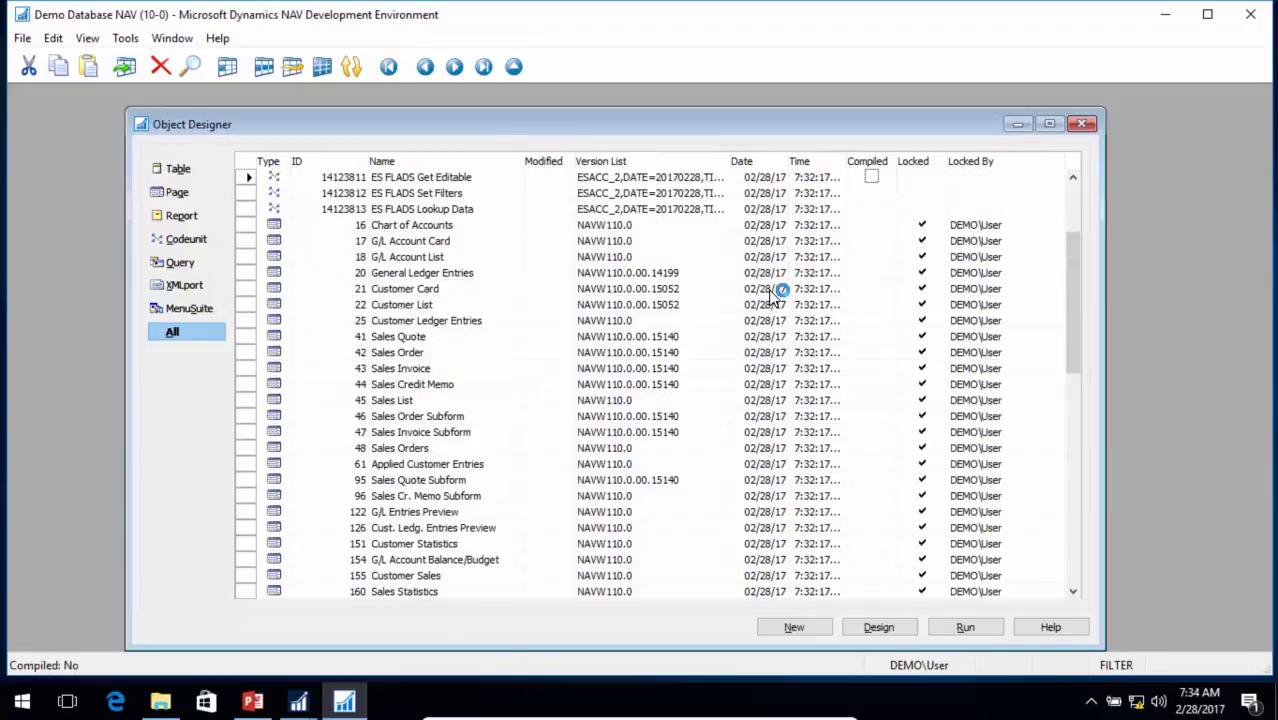
Step: Look through the uncompiled codeunits and pages in the filtered list, checking their names, dates and version lists
key("Left")
key("Left")
key("Left")
key("Left")
key("Down")
key("Down")
key("Down")
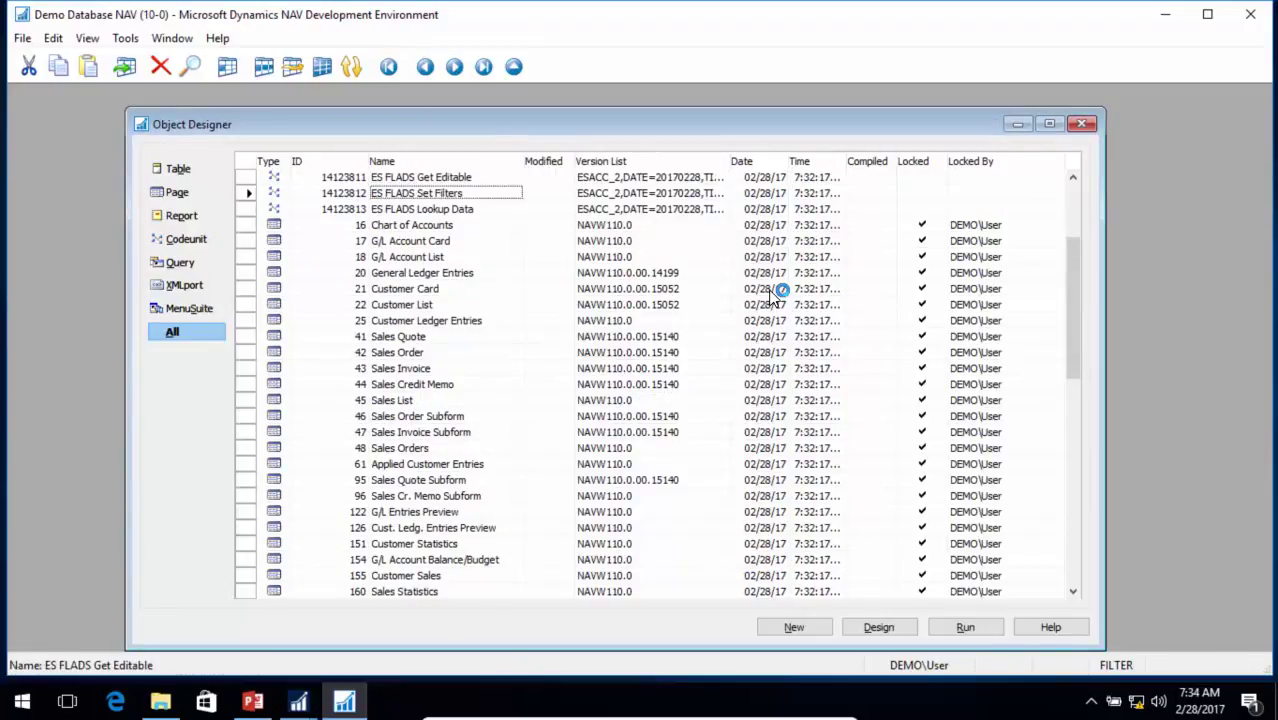
key("Down")
key("Down")
key("Down")
key("Down")
key("Down")
key("Down")
key("Down")
key("Down")
key("Down")
key("Down")
key("Down")
key("Down")
key("Down")
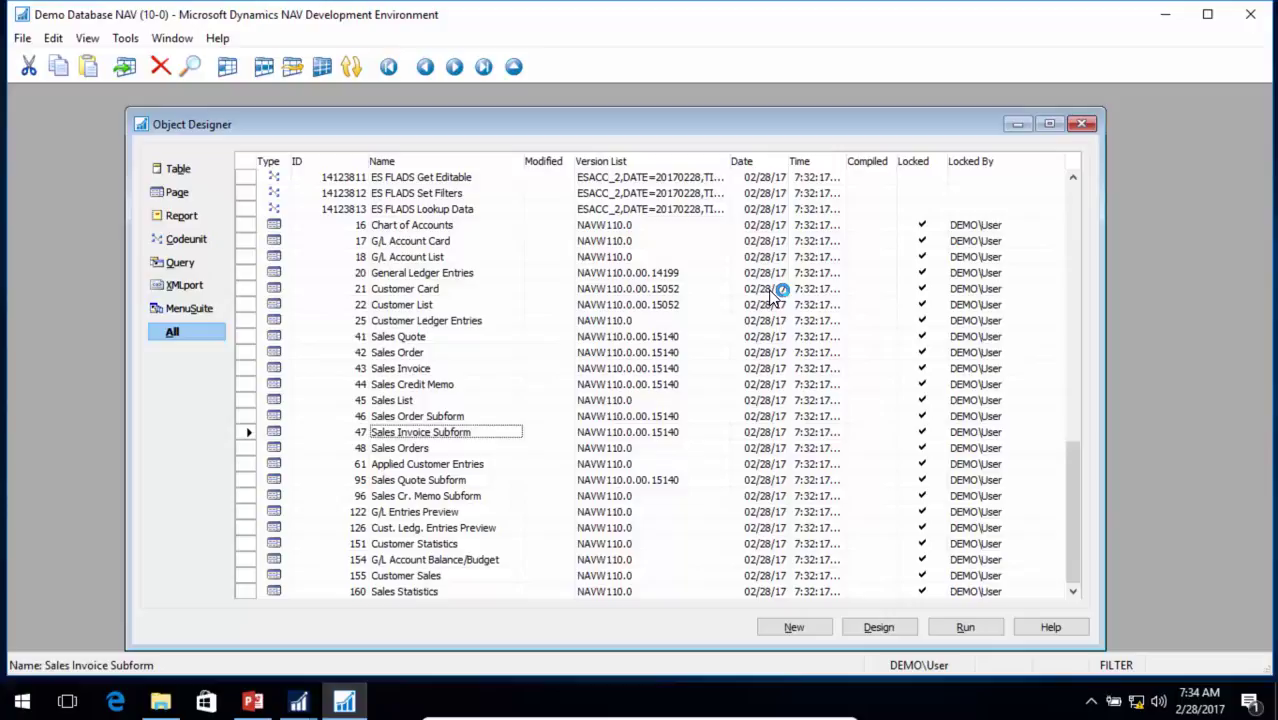
key("Up")
key("Up")
key("Up")
key("Up")
key("Up")
key("Up")
key("Up")
key("Up")
key("Up")
key("Up")
key("Up")
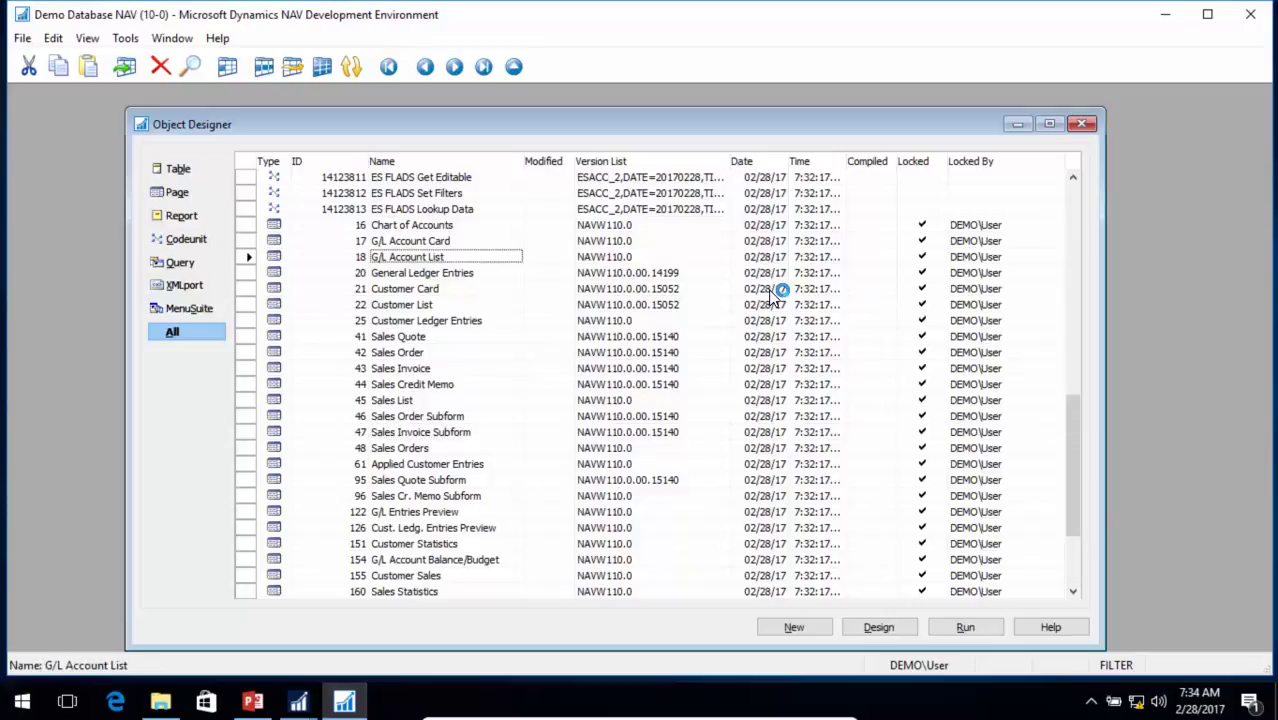
Step: Compile all the uncompiled objects in the filtered list
key("ctrl+a")
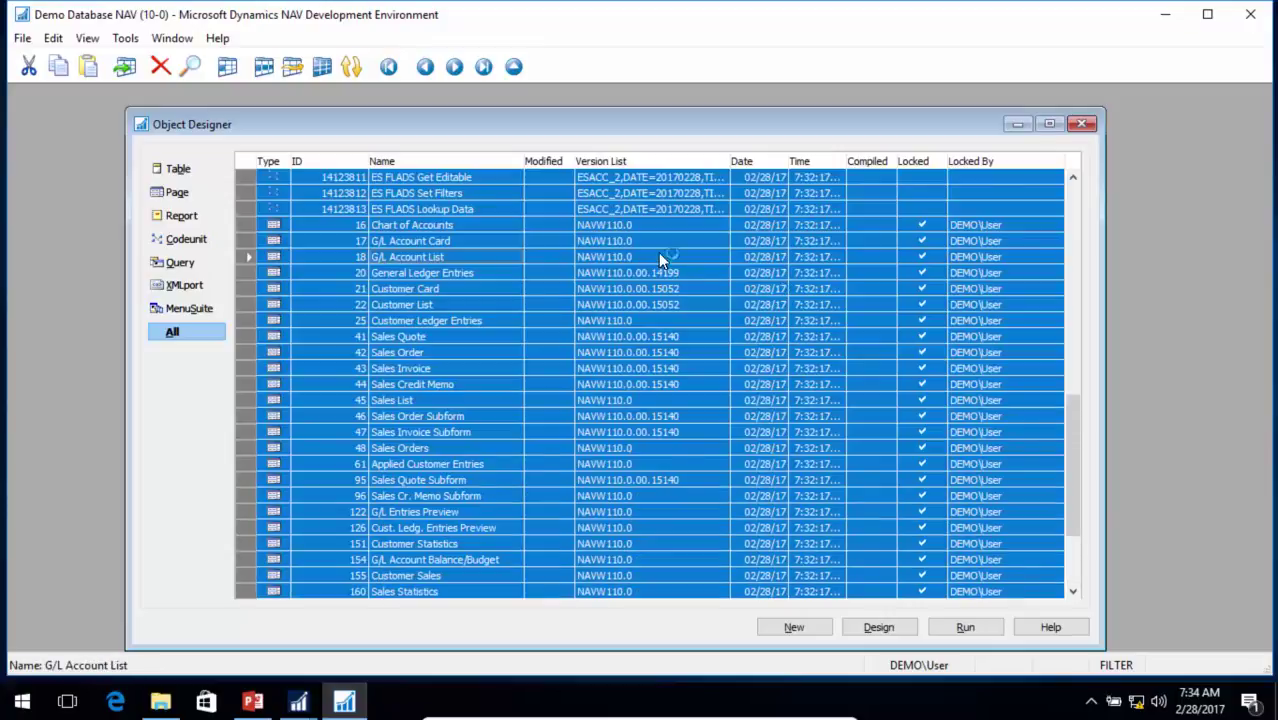
left_click(133, 42)
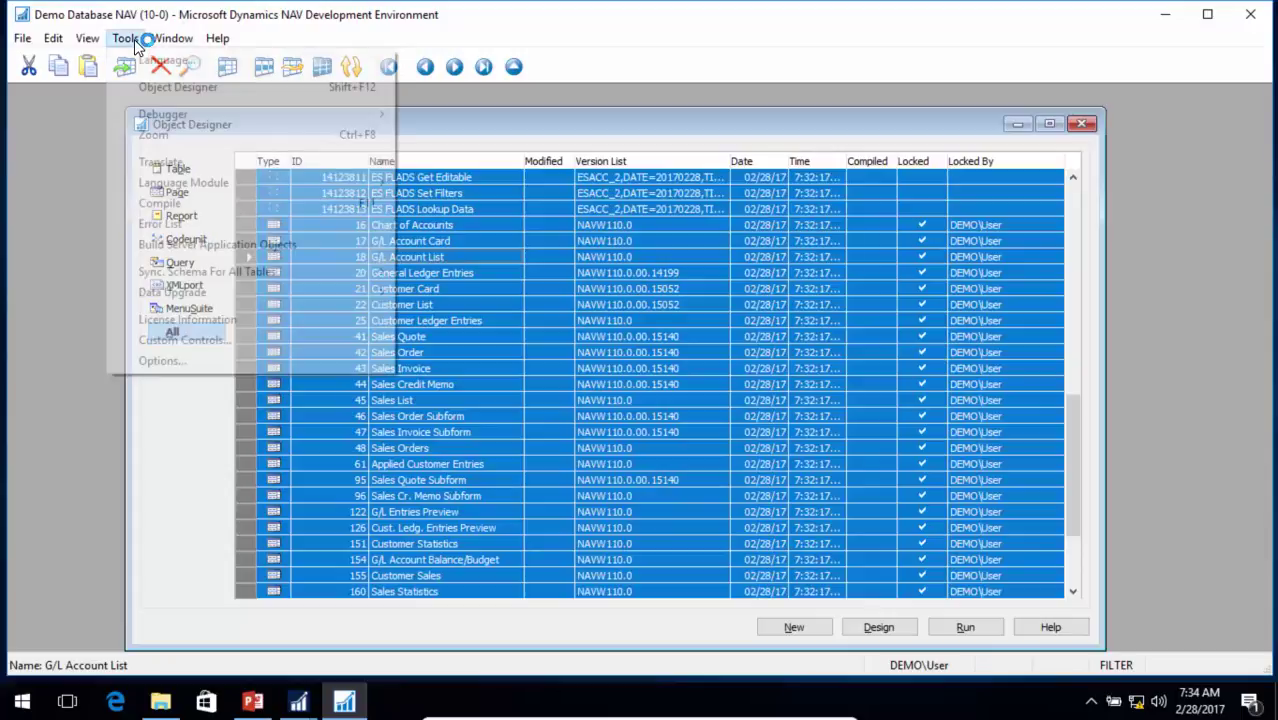
left_click(178, 202)
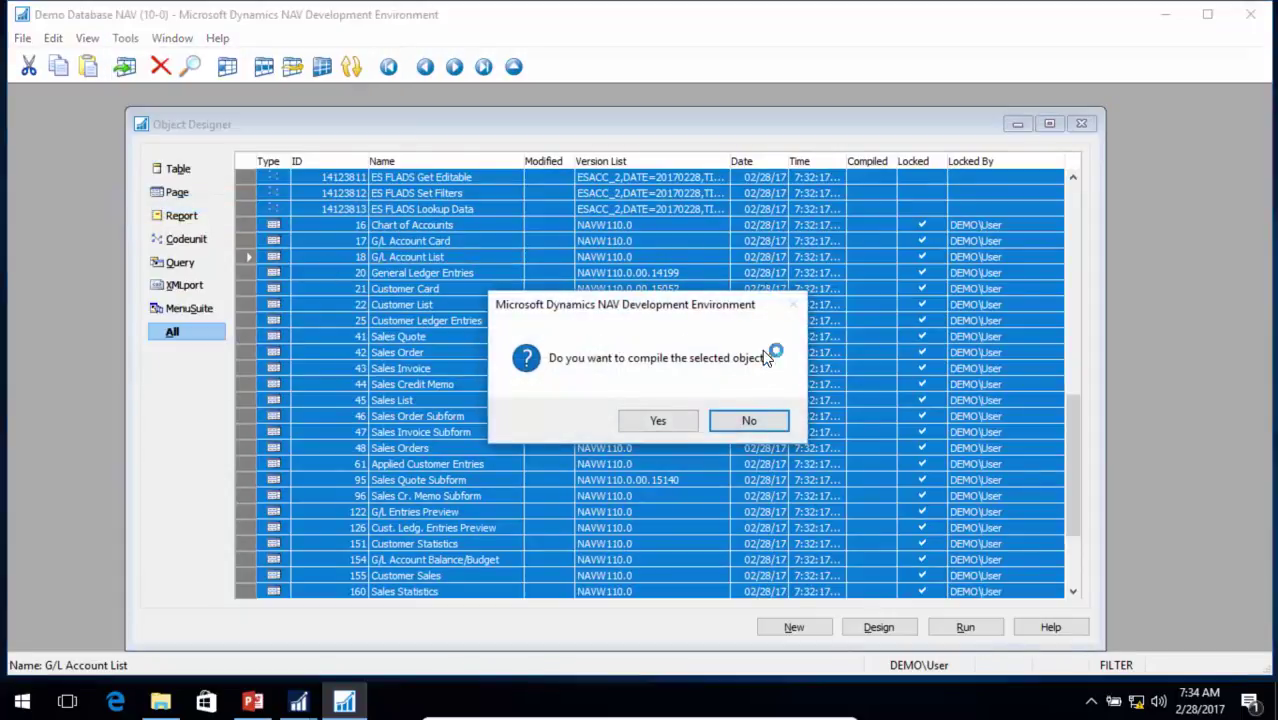
left_click(662, 420)
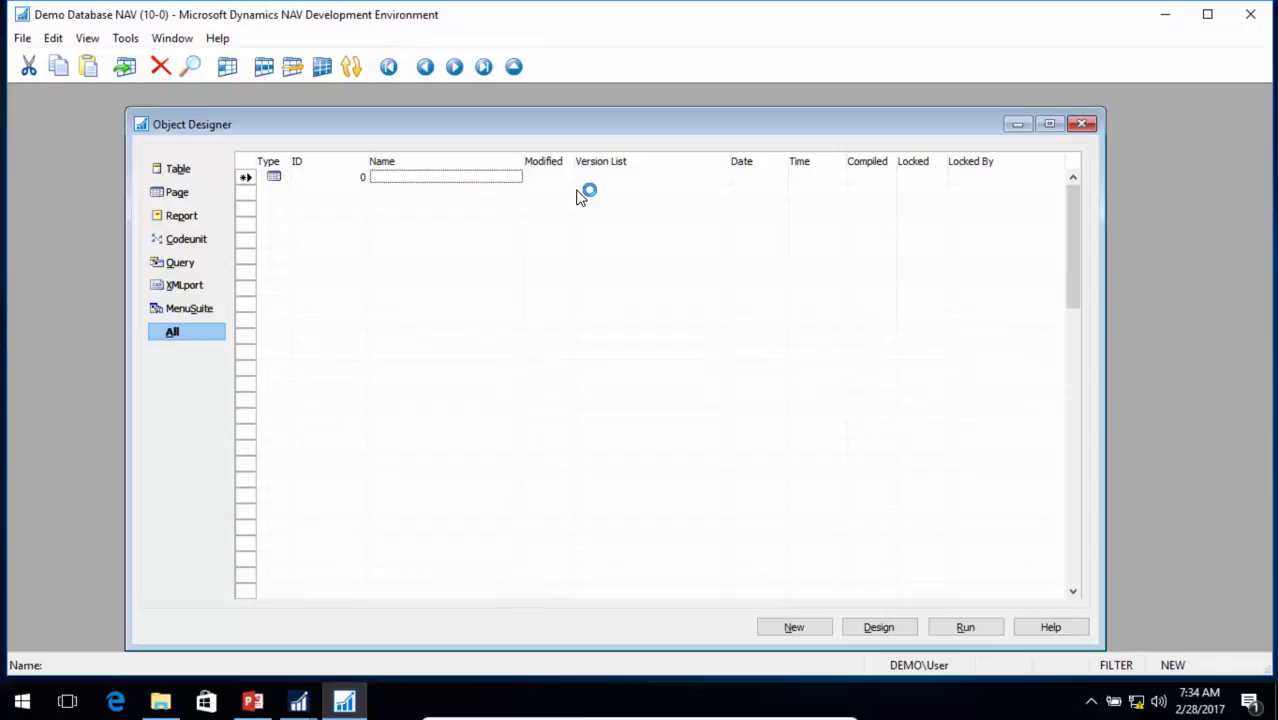
left_click(125, 39)
mouse_move(240, 188)
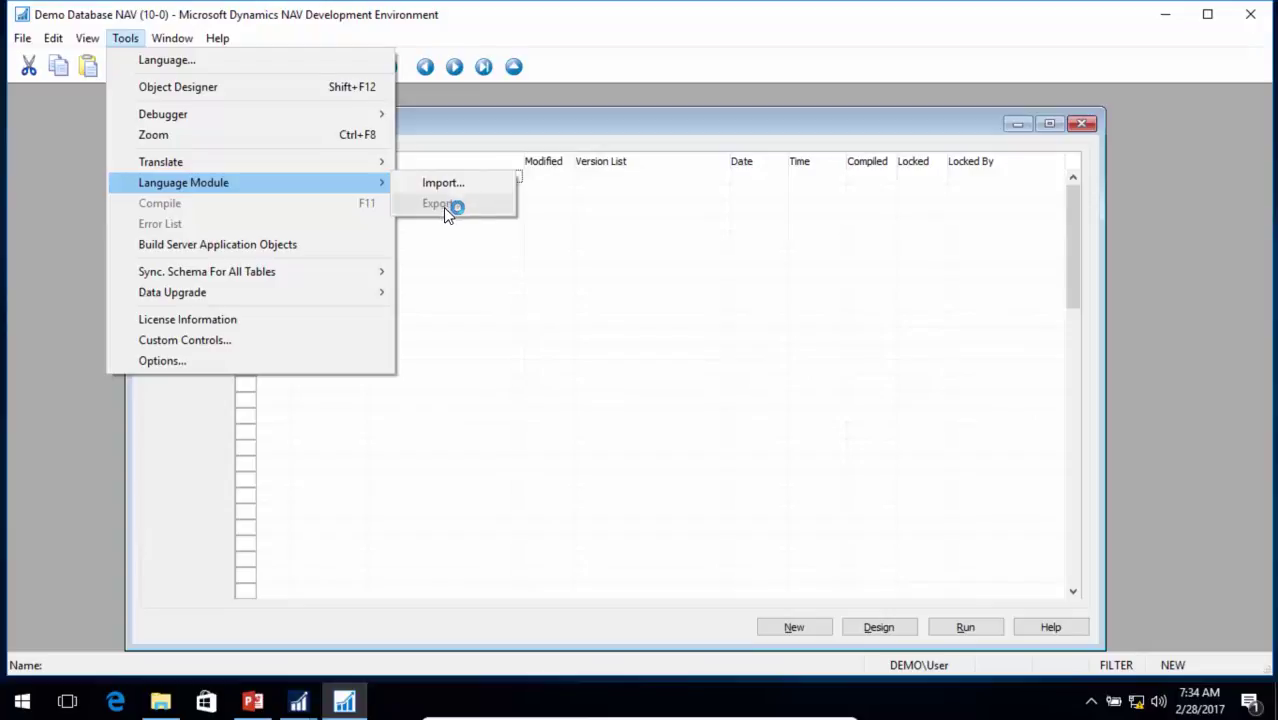
key("Escape")
key("Escape")
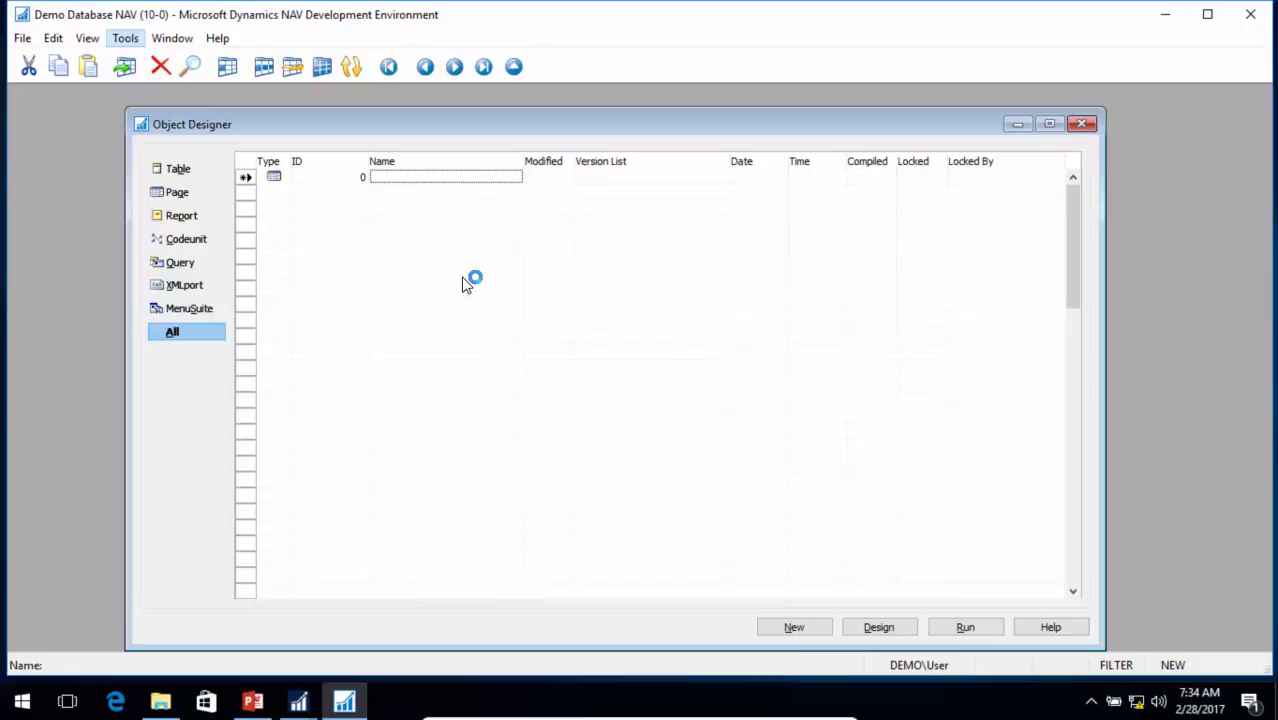
Step: Switch to the Dynamics NAV client, open the Customers list under Order Processing and try to create a new customer
left_click(1165, 16)
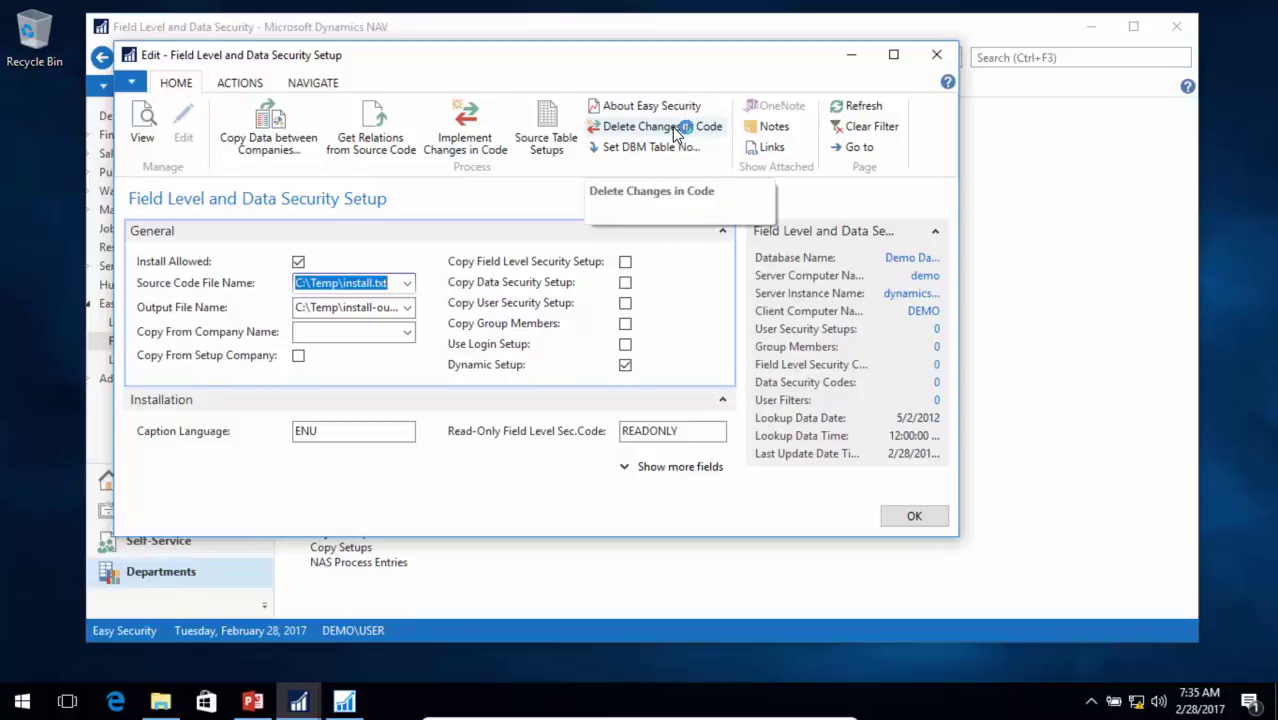
left_click(852, 55)
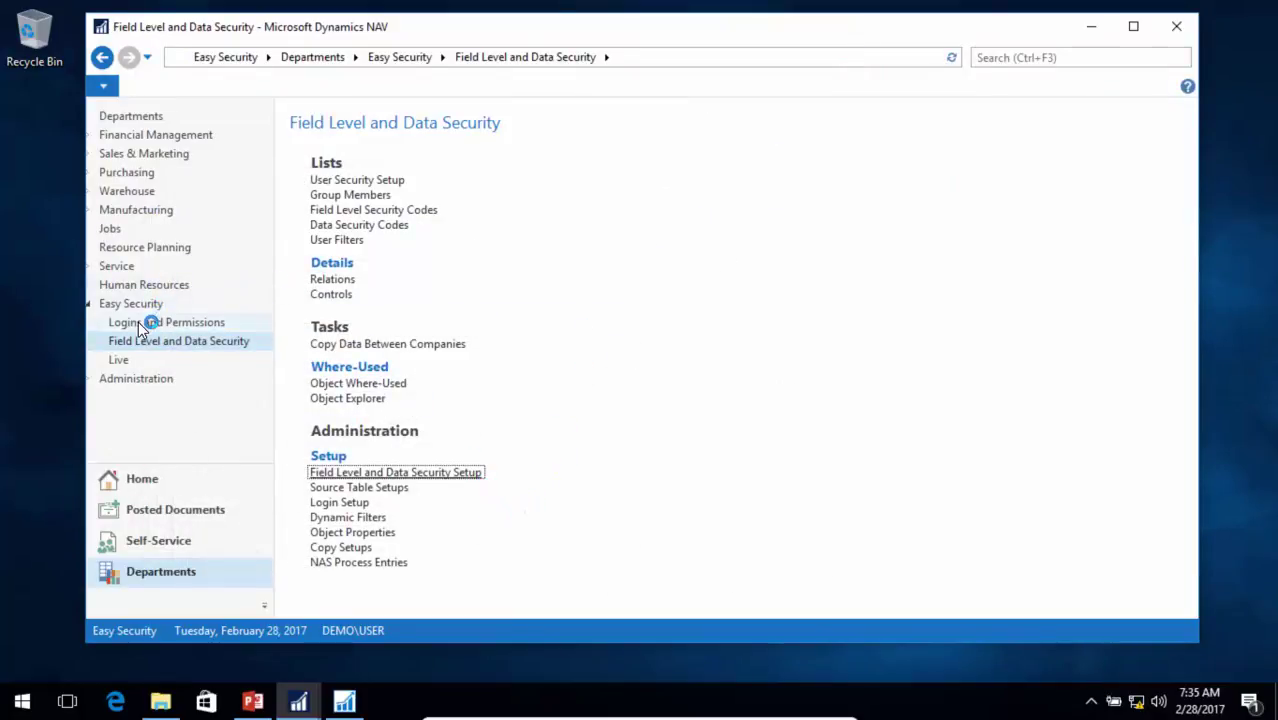
left_click(132, 155)
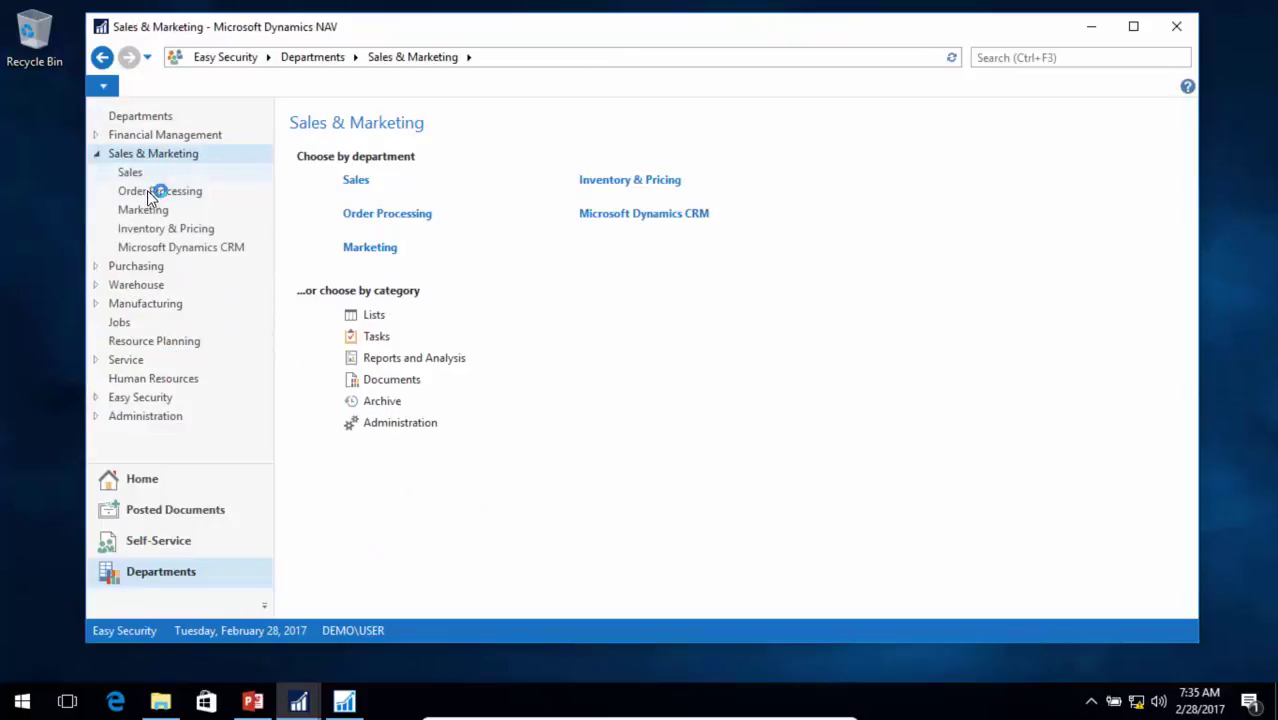
left_click(145, 193)
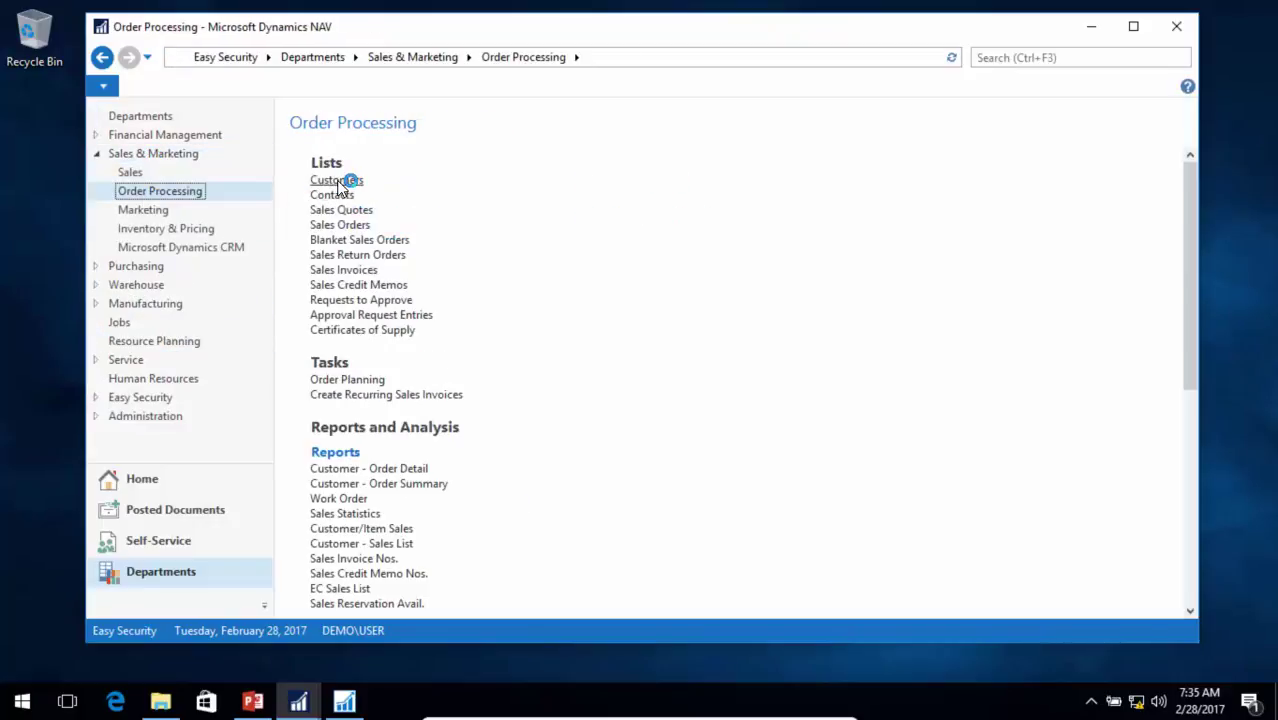
left_click(340, 182)
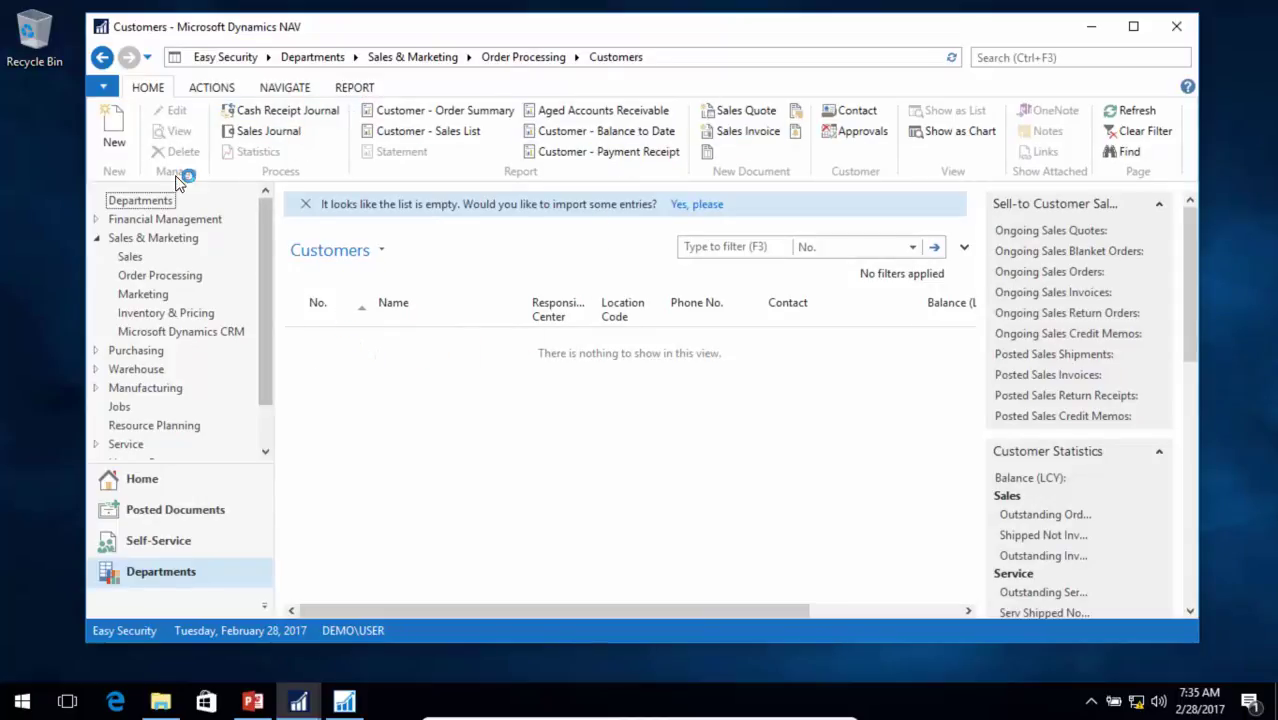
left_click(113, 138)
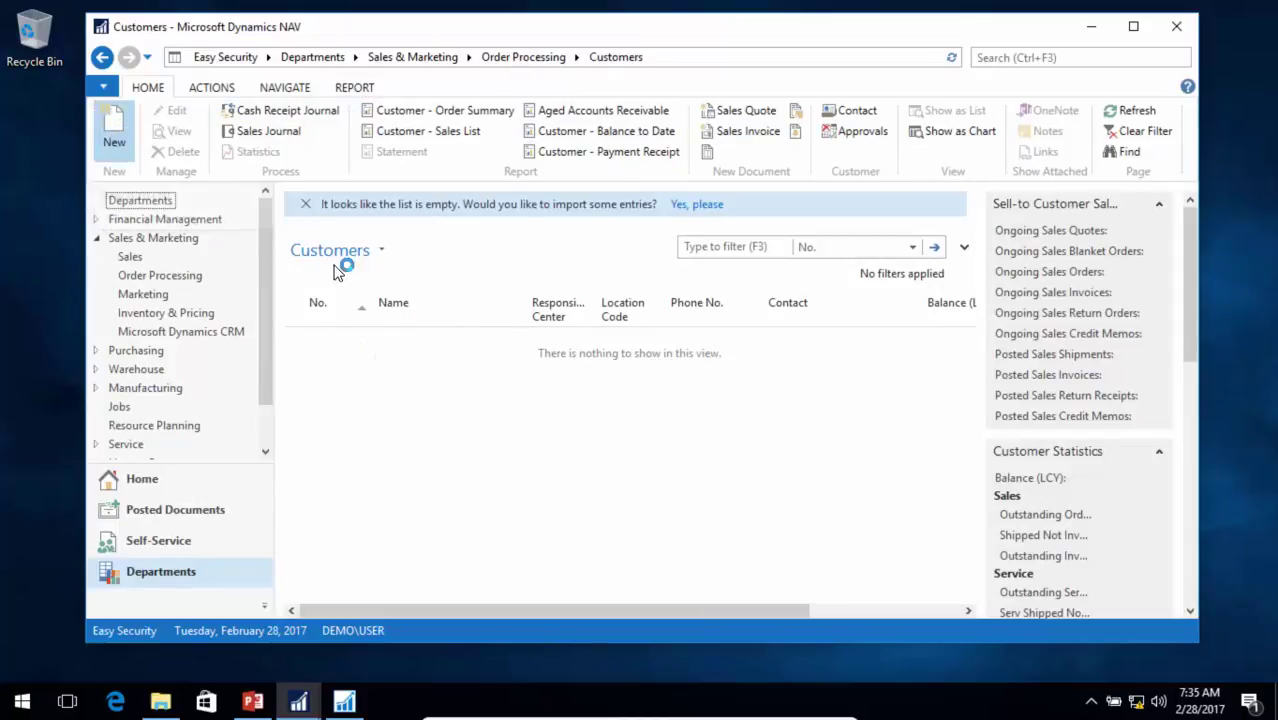
left_click(733, 386)
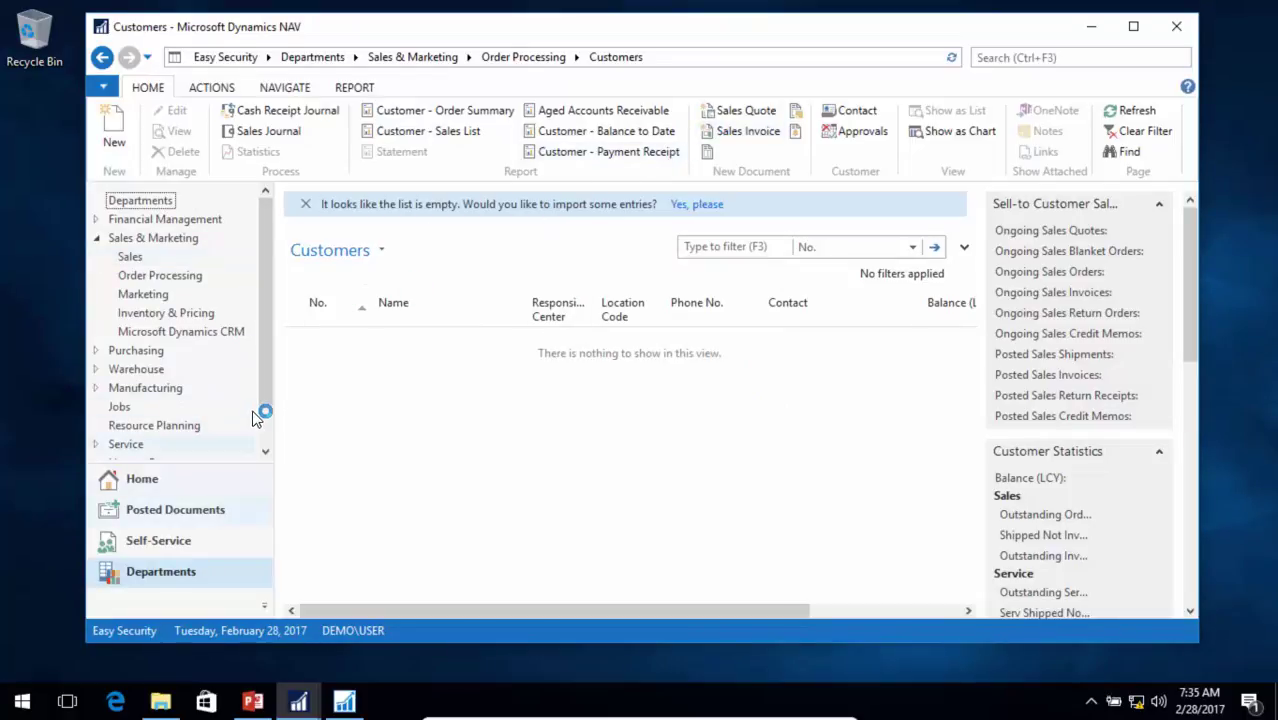
Step: Open the User Security Setup list under Easy Security's Field Level and Data Security
scroll(265, 420, "down", 1)
left_click(157, 433)
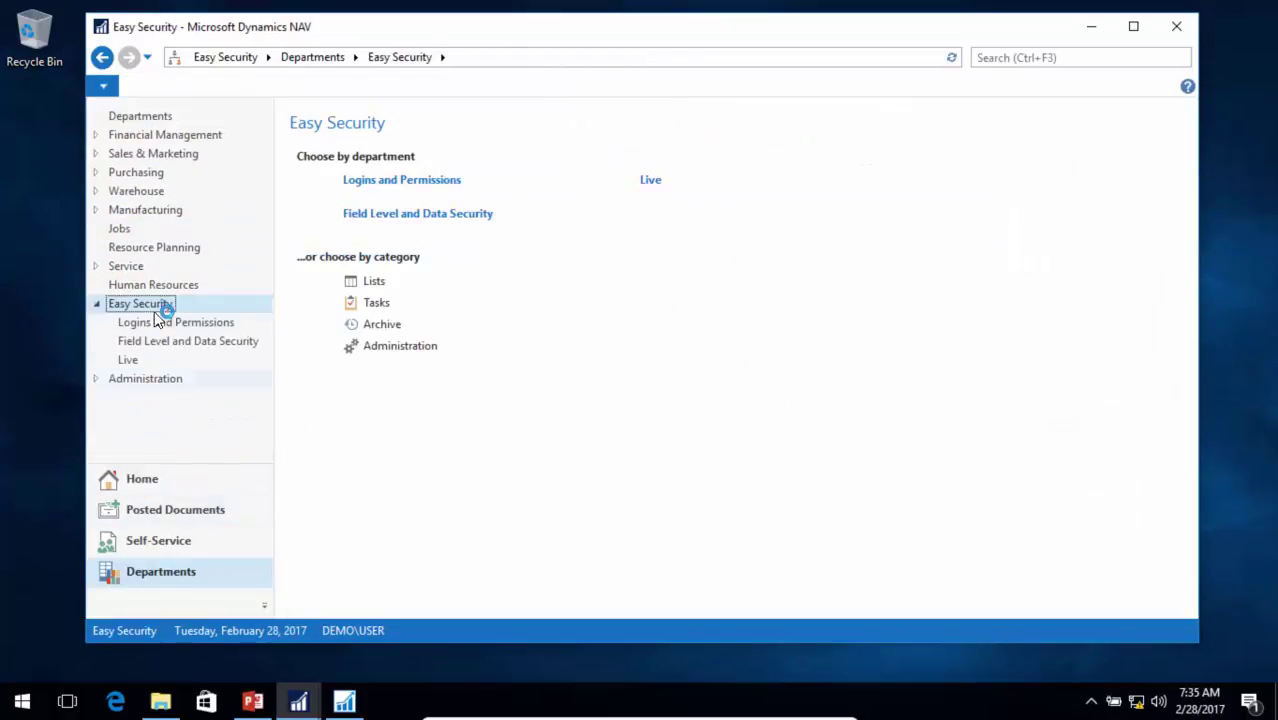
left_click(160, 340)
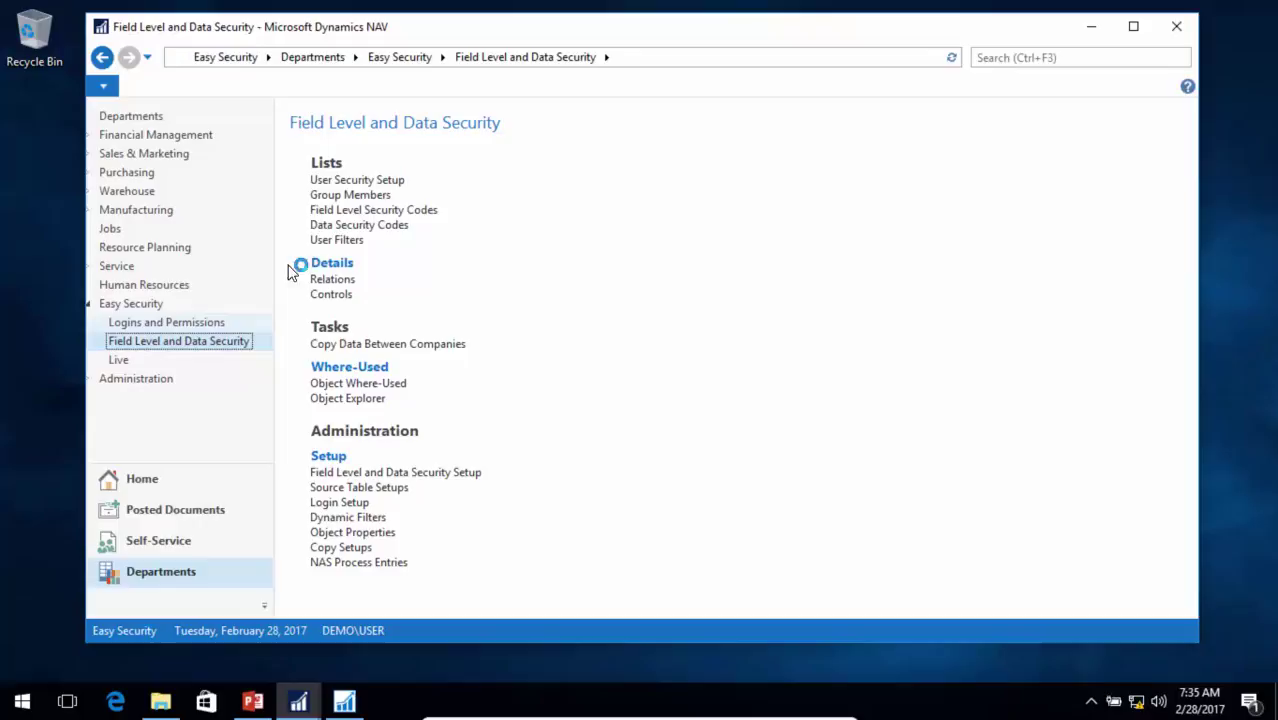
left_click(348, 179)
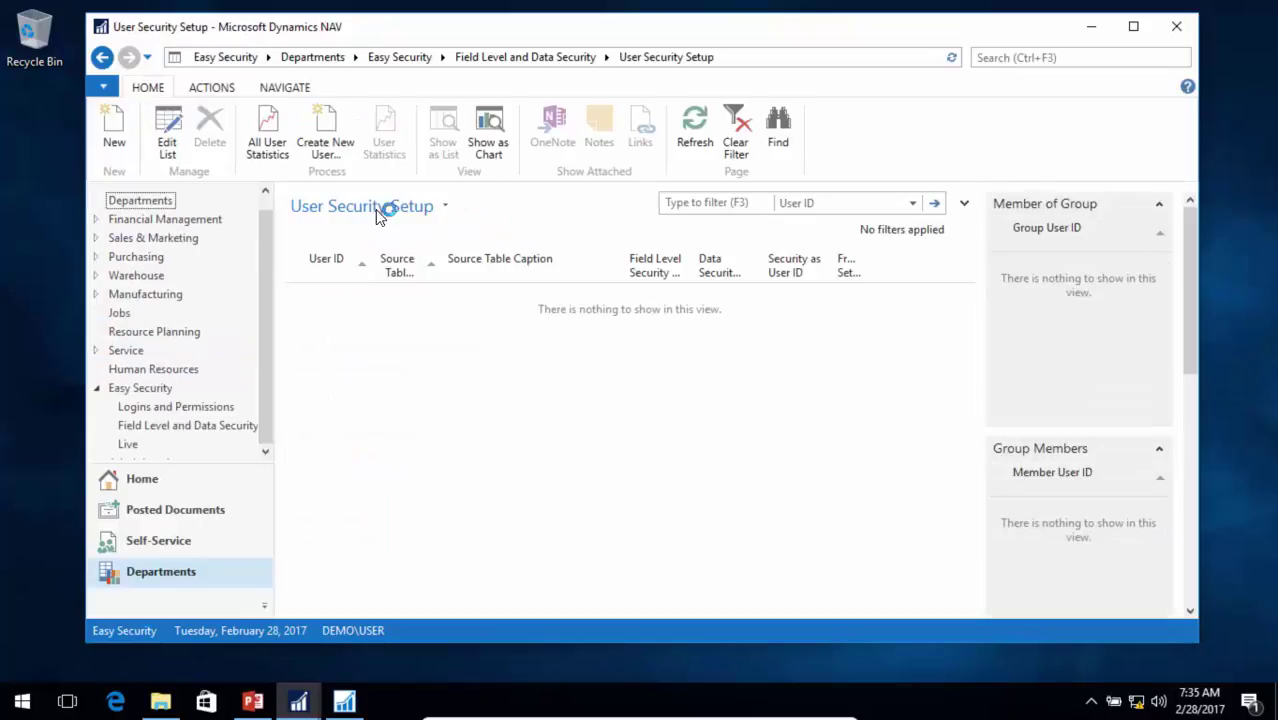
Step: Add a user security setup entry with a blank user ID, source table 18 (Customer) and field level security code READONLY
left_click(121, 137)
key("Tab")
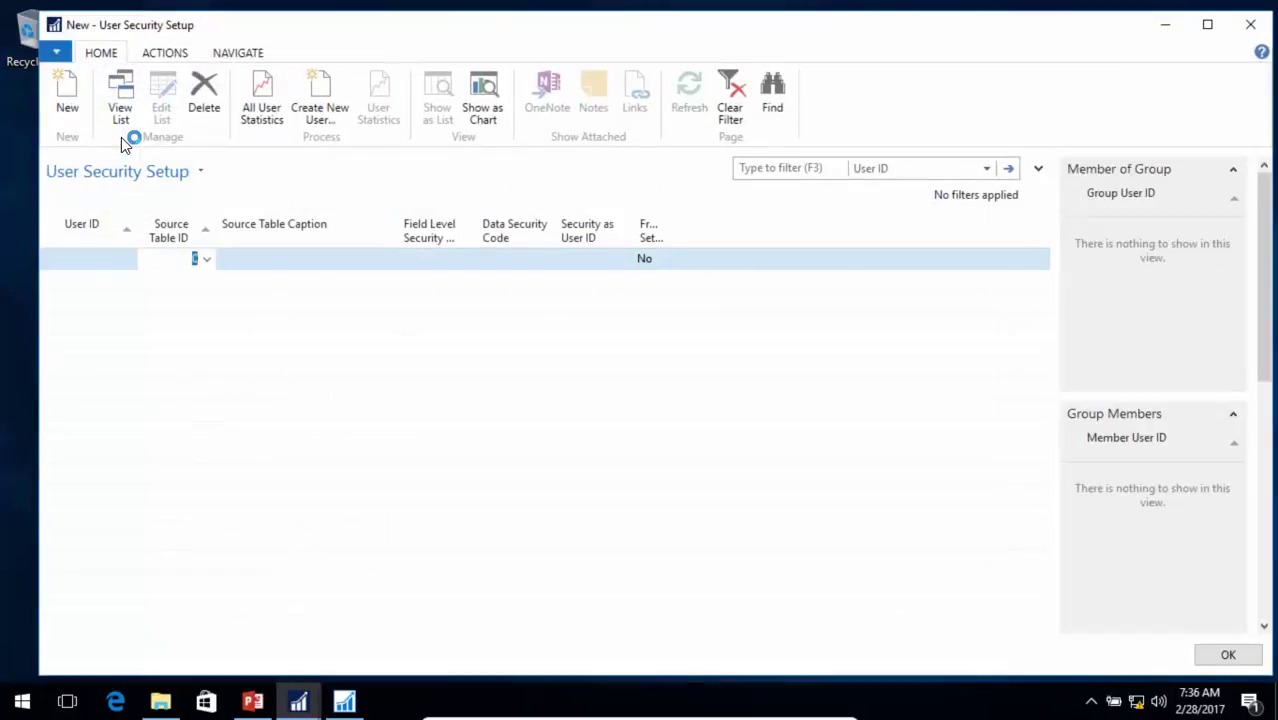
type("18")
key("Tab")
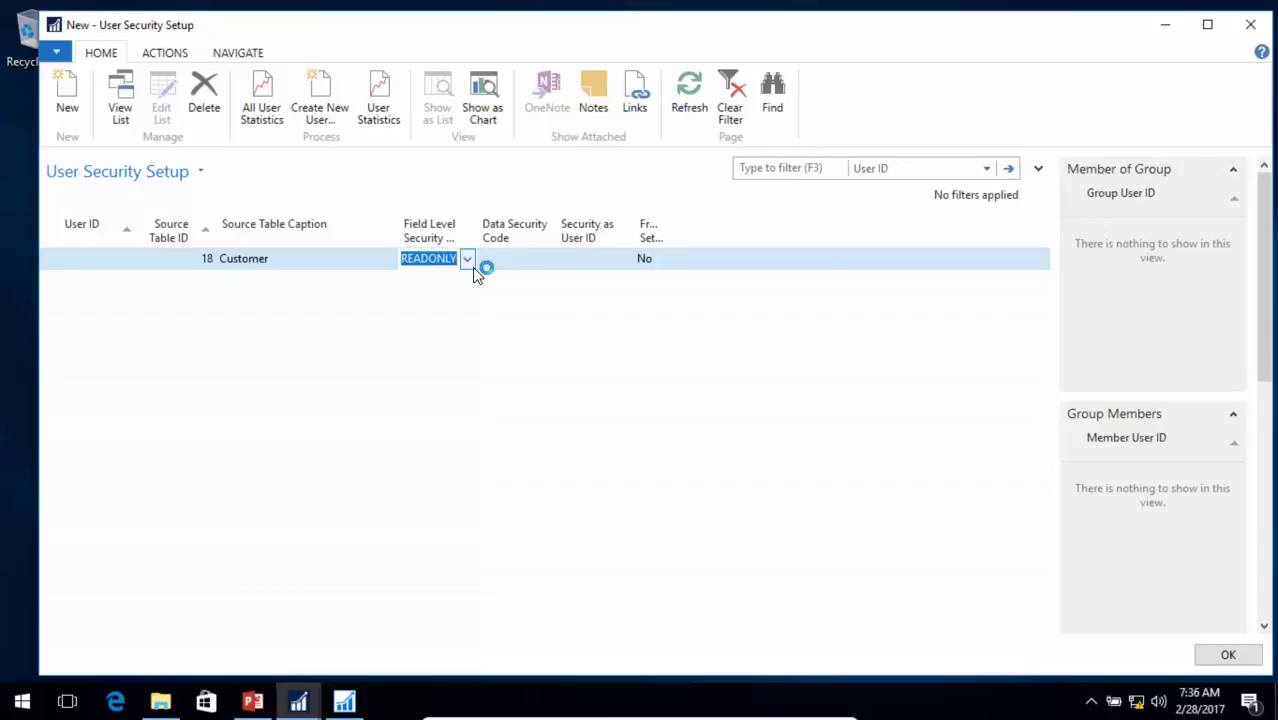
key("Escape")
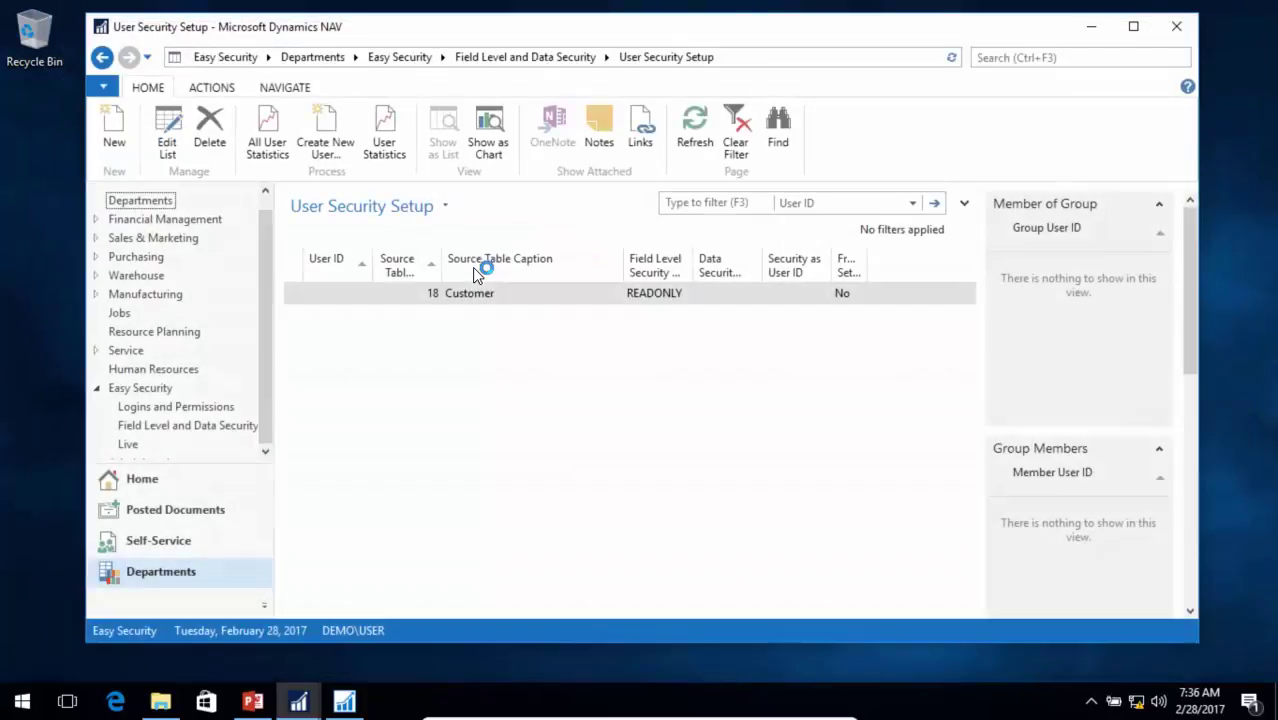
Step: Check the Customers list under Order Processing with the new security setup and return to the Easy Security department
left_click(108, 240)
left_click(160, 274)
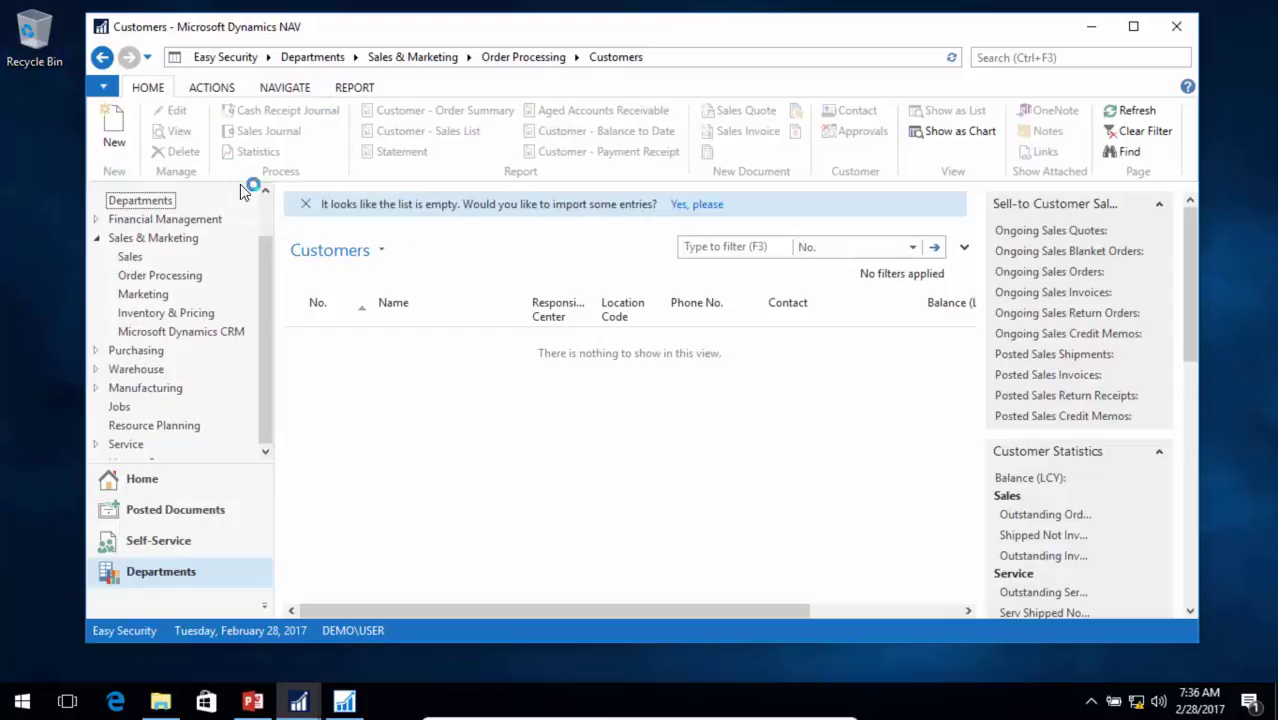
left_click(266, 452)
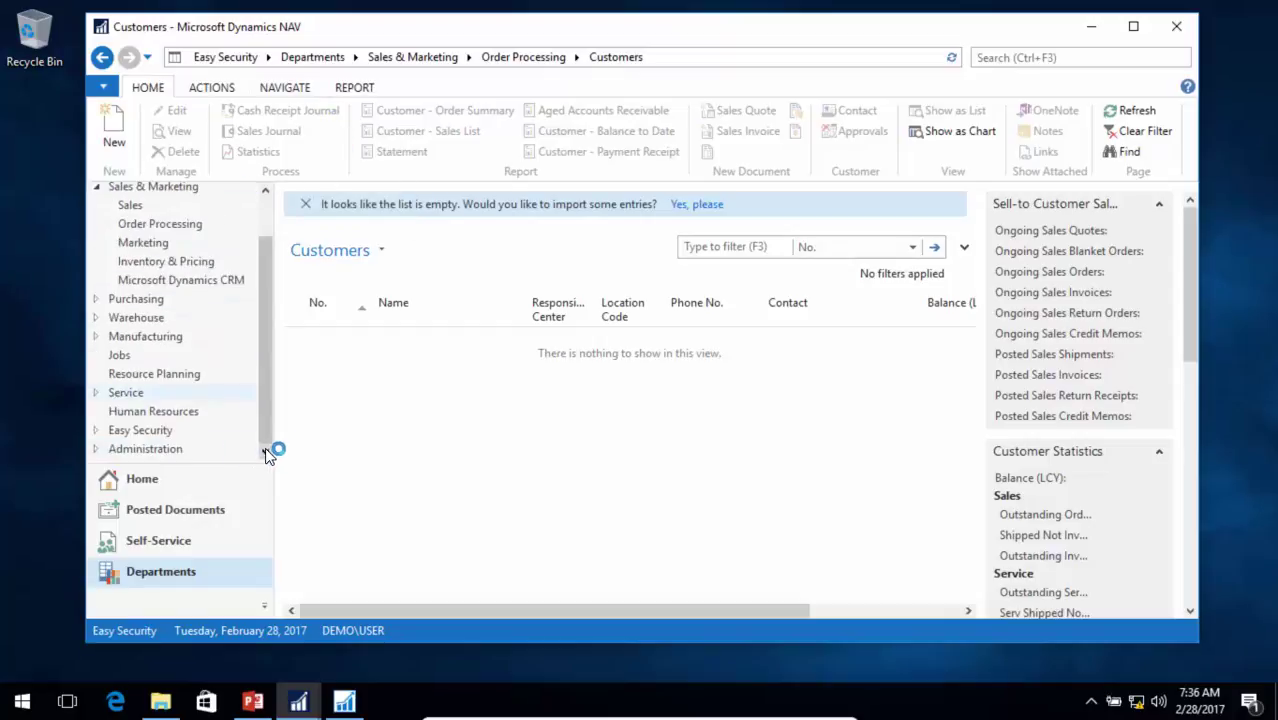
left_click(137, 433)
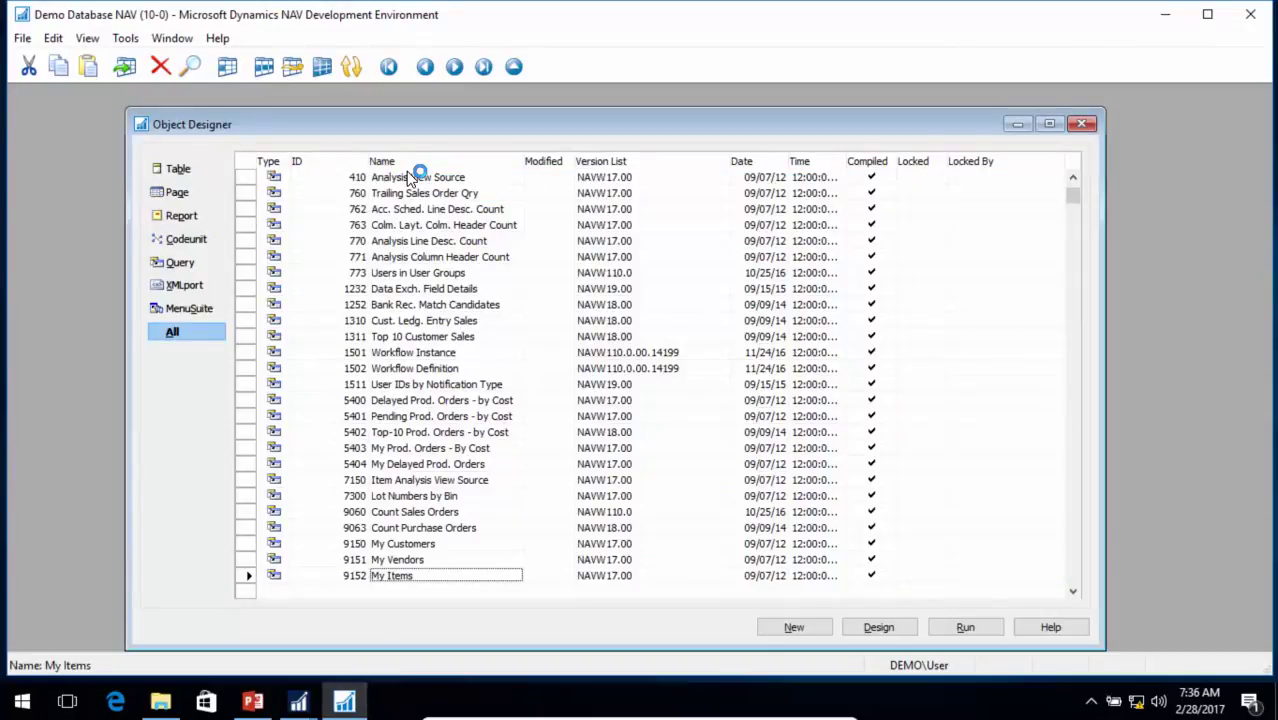
Step: Switch to the NAV Development Environment, find the Customer List page by name and open it in the Page Designer
type("li")
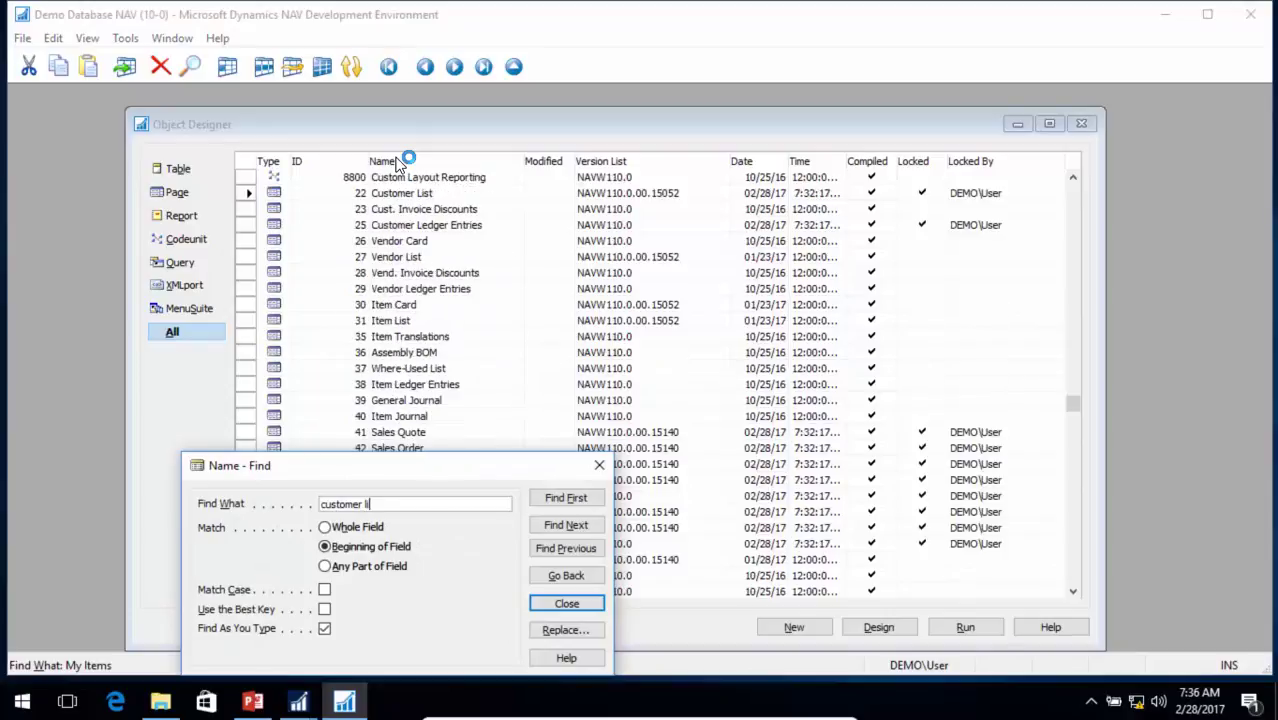
key("Escape")
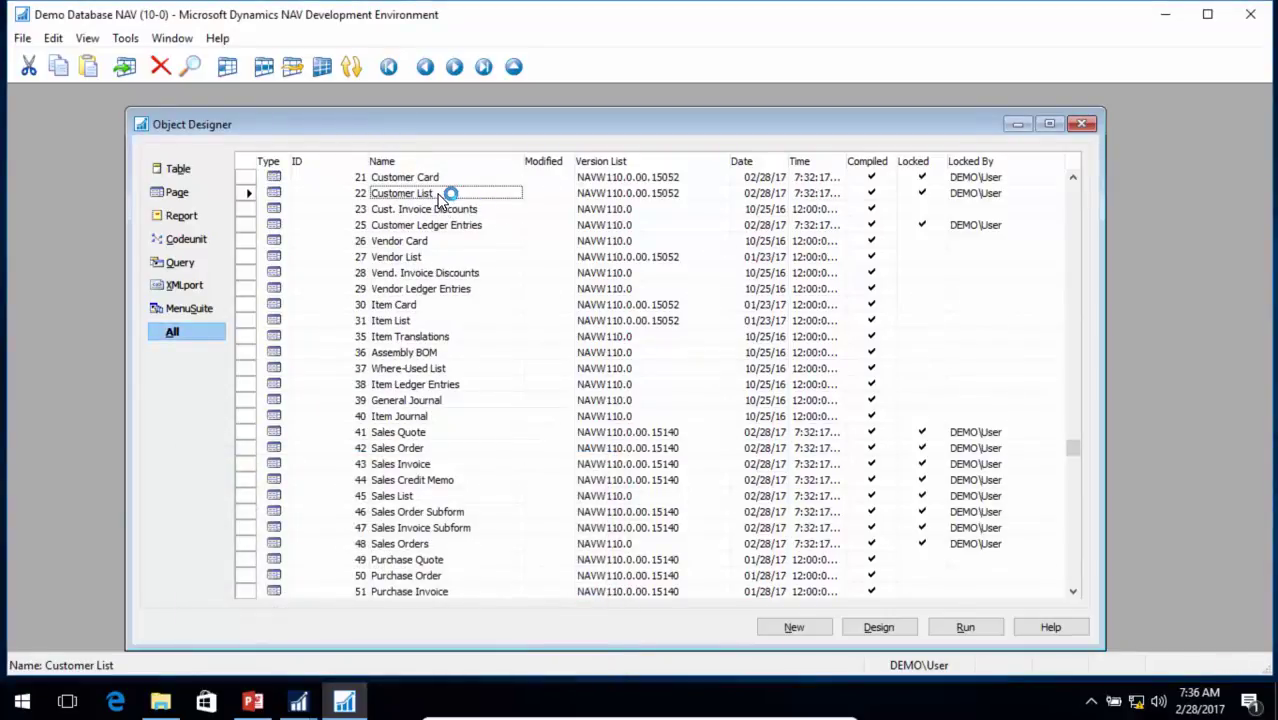
left_click(880, 628)
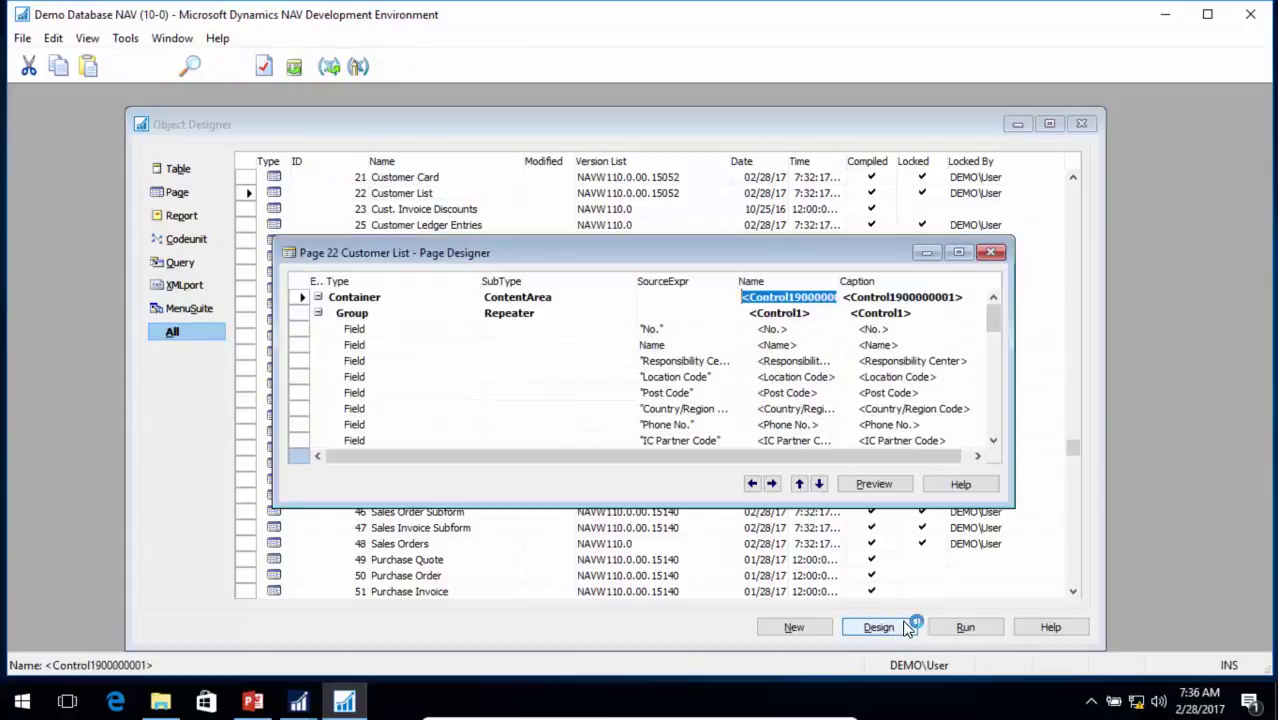
Step: Examine the Name field's Visible, Editable and HideValue properties on the Customer List page
left_click(677, 347)
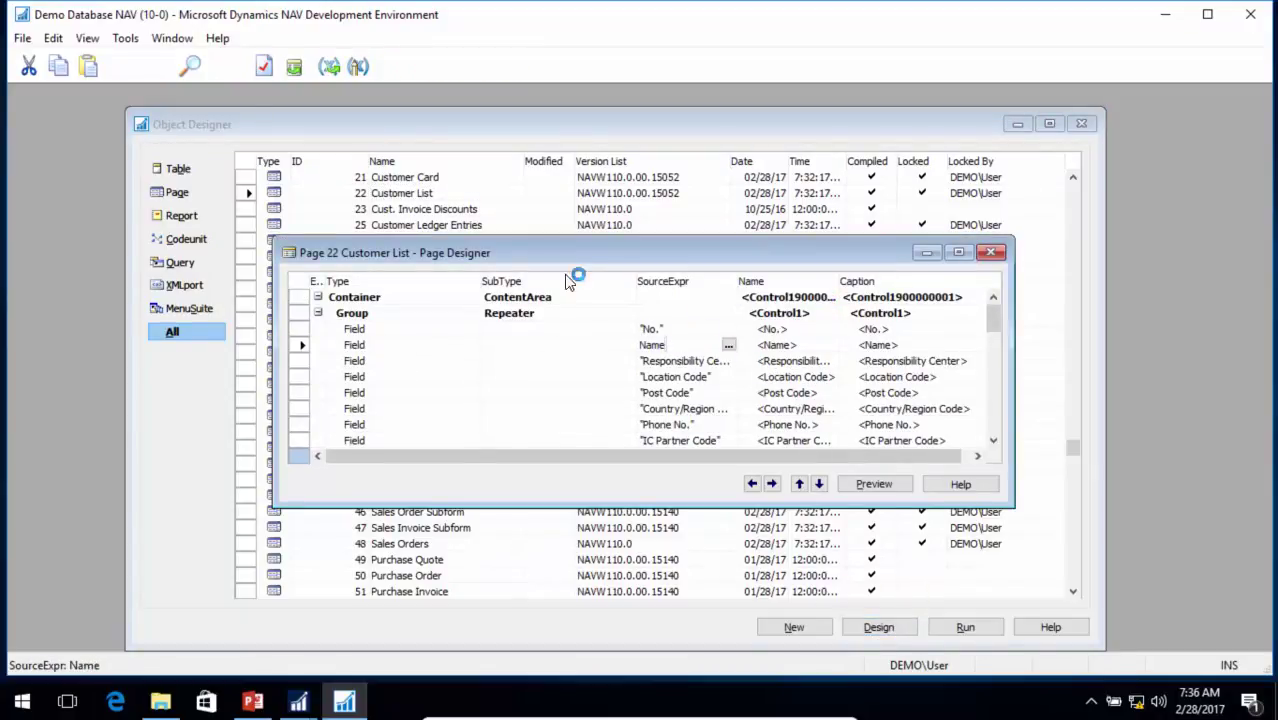
left_click(266, 65)
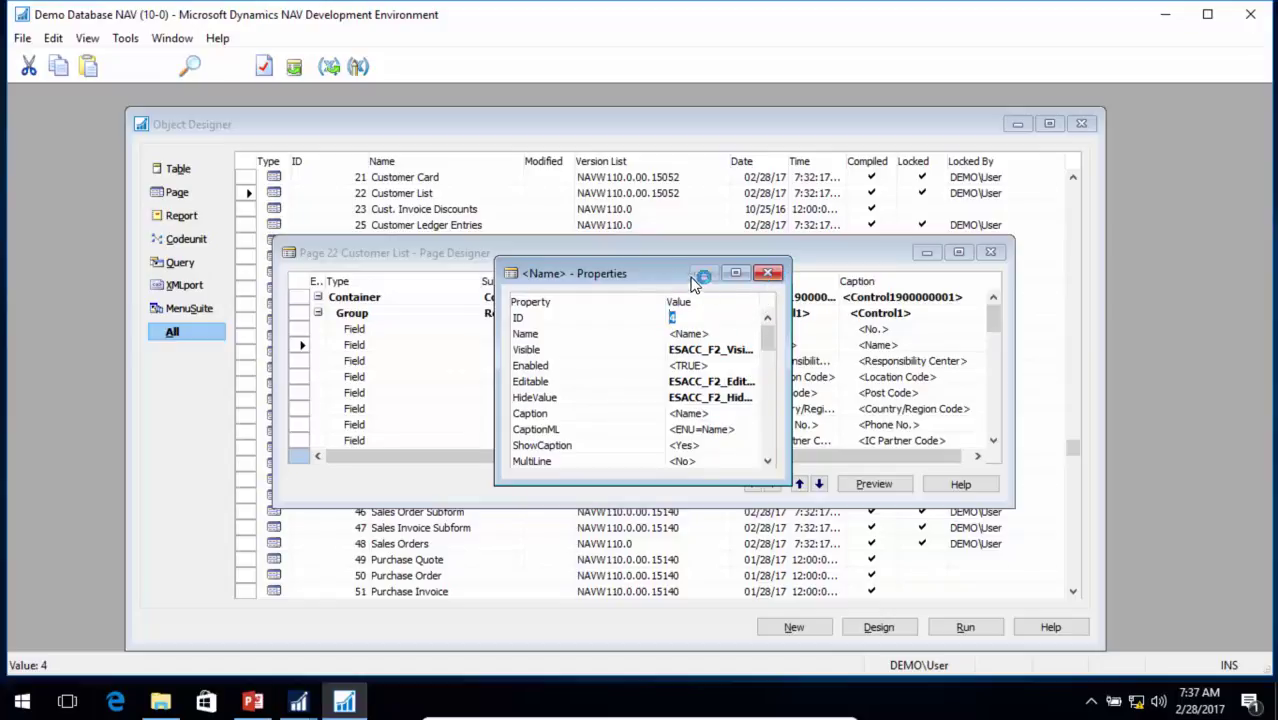
left_click_drag(655, 272, 865, 169)
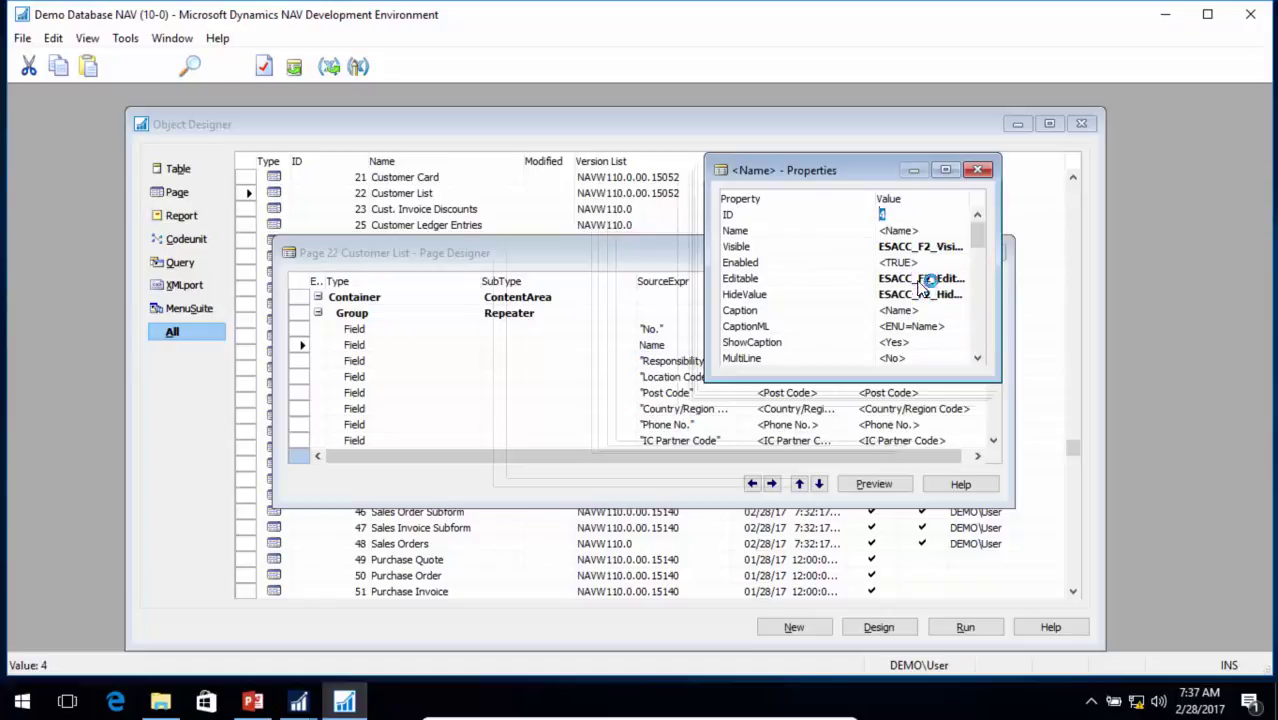
key("Escape")
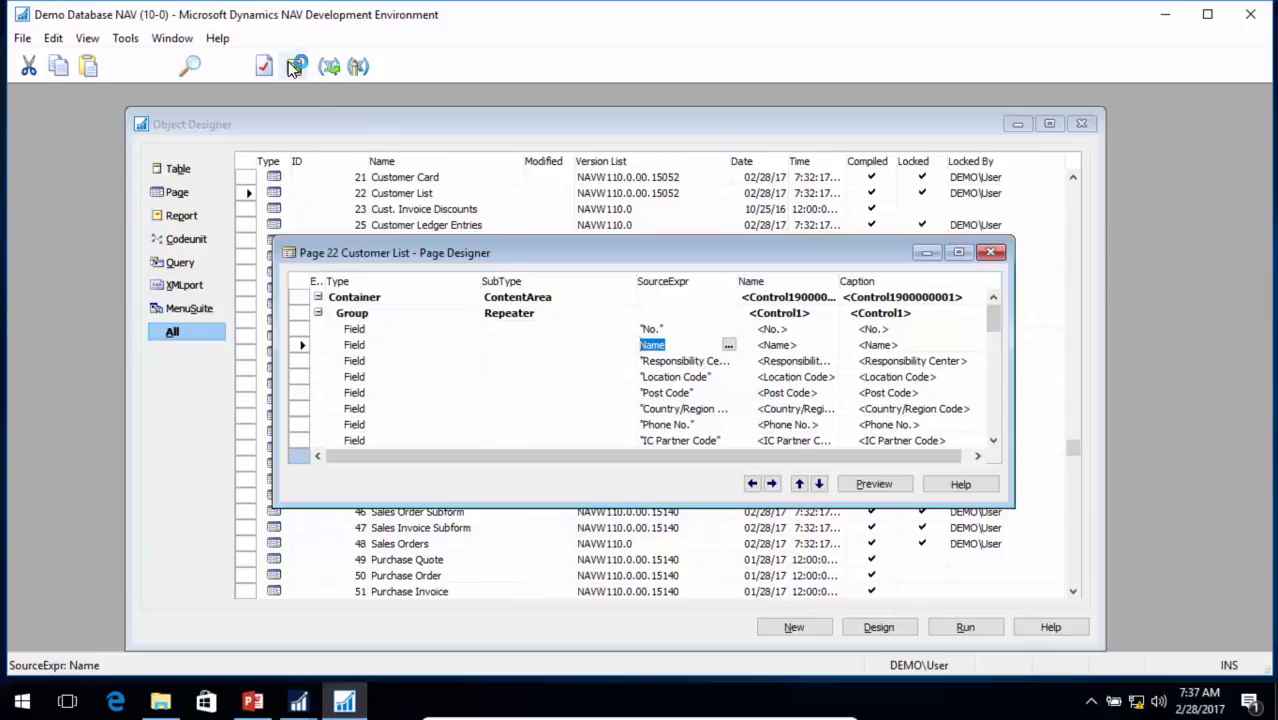
Step: Look through the Customer List page's C/AL global variables, checking the ESACC variables and their data types
left_click(87, 38)
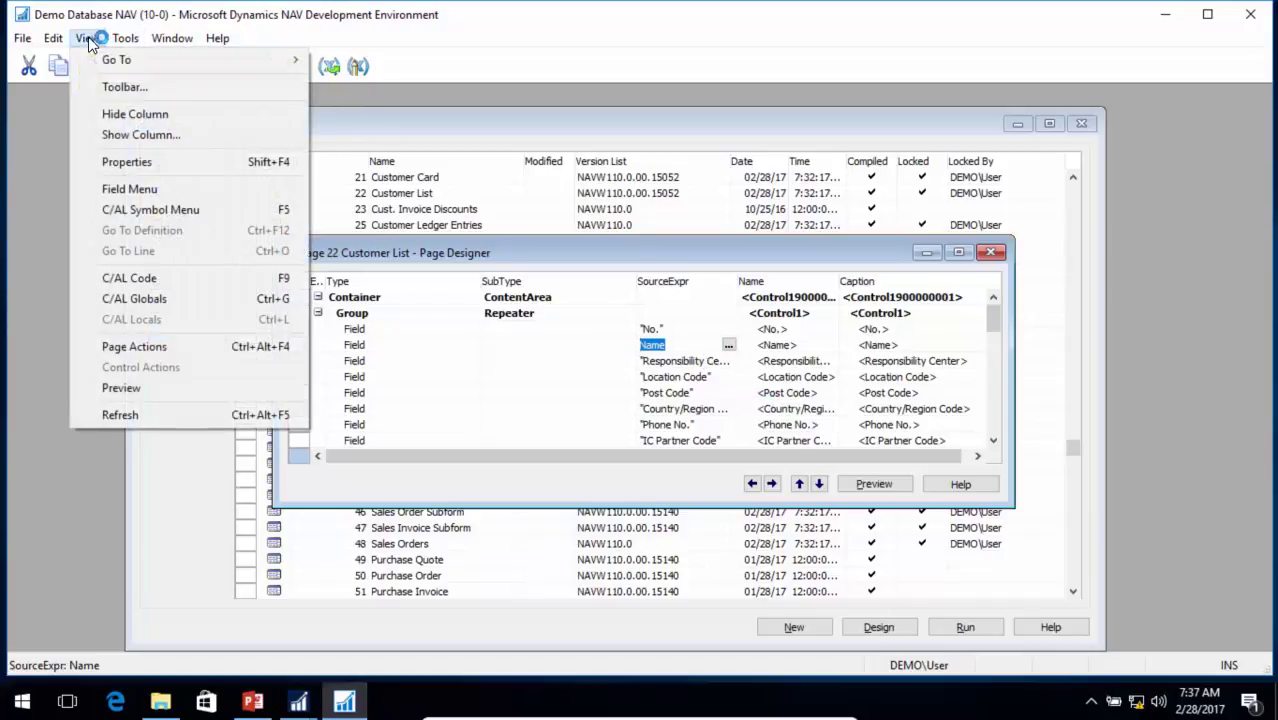
left_click(163, 300)
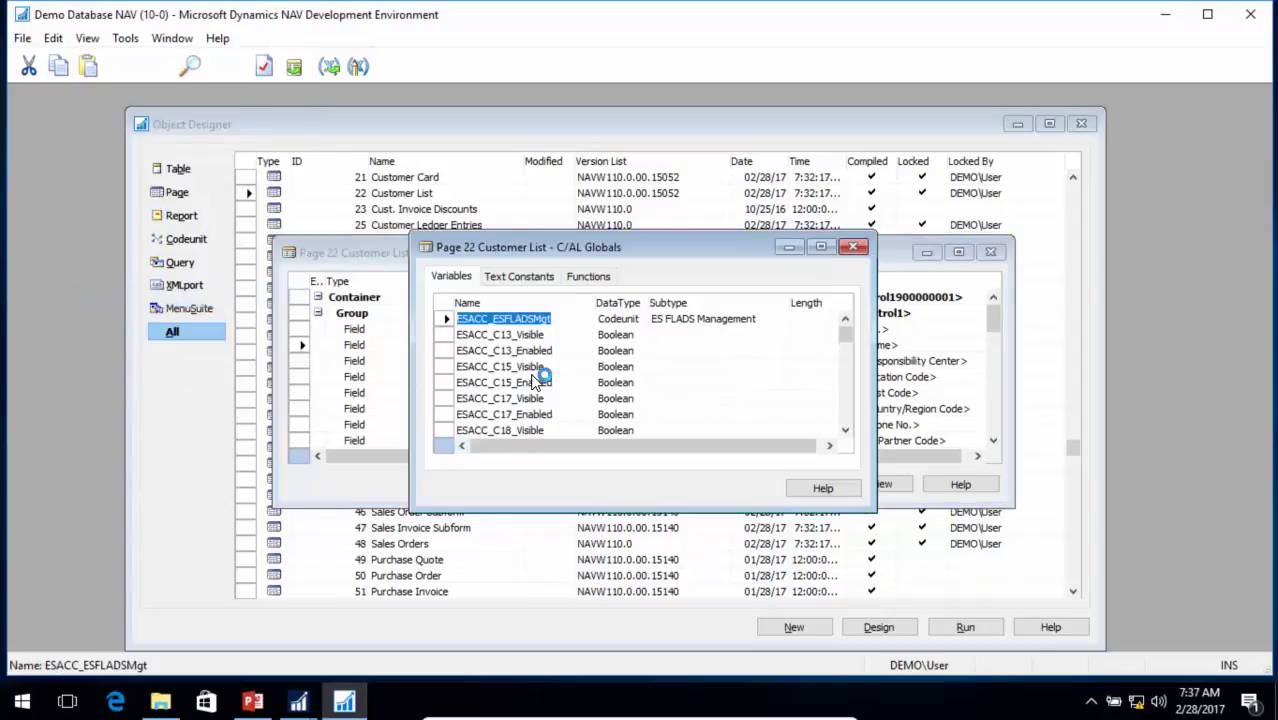
key("Down")
key("Down")
key("Down")
key("Down")
key("Down")
key("Down")
key("Down")
key("Down")
key("Down")
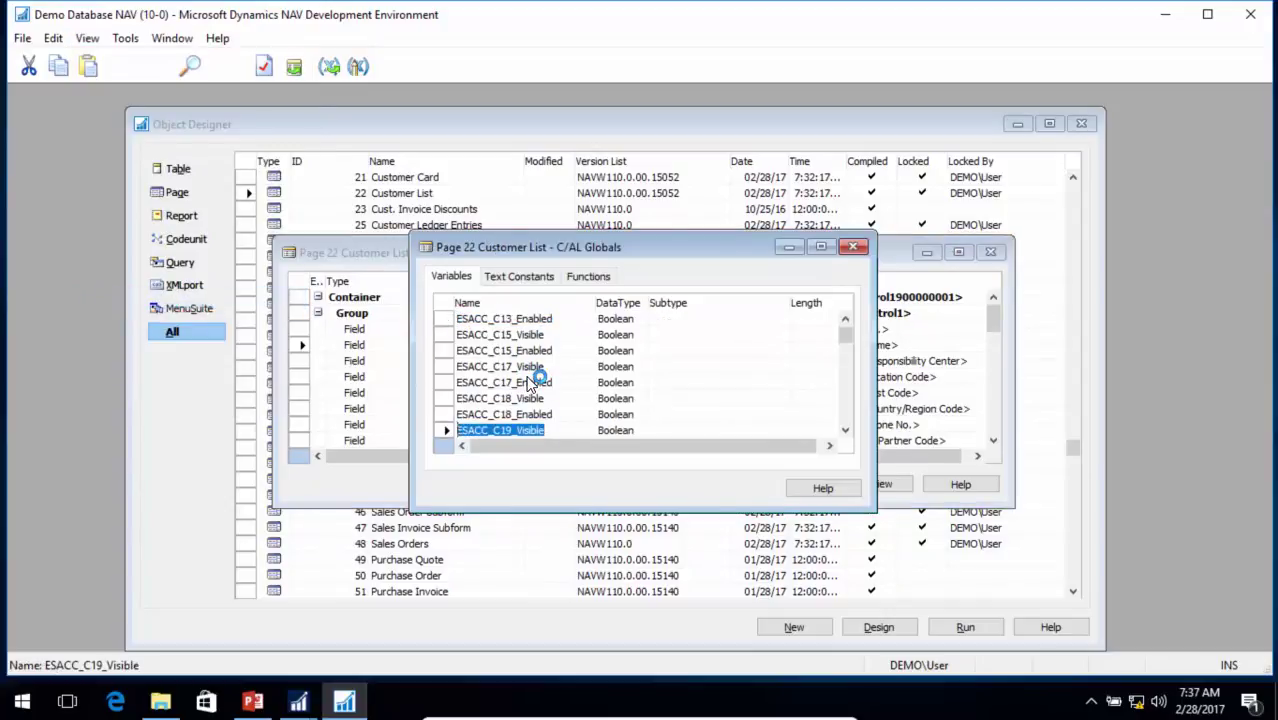
key("ctrl+Home")
key("Escape")
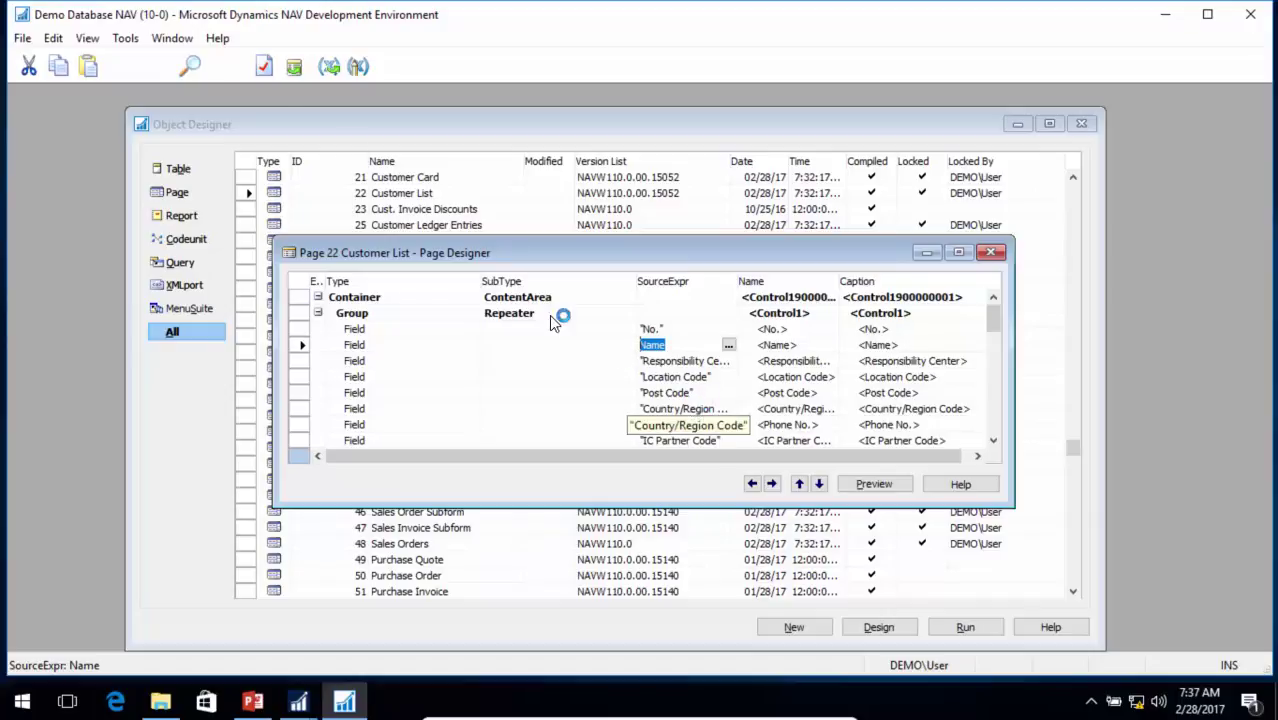
Step: Review the Name field's property values once more and close the Customer List page design
left_click(264, 67)
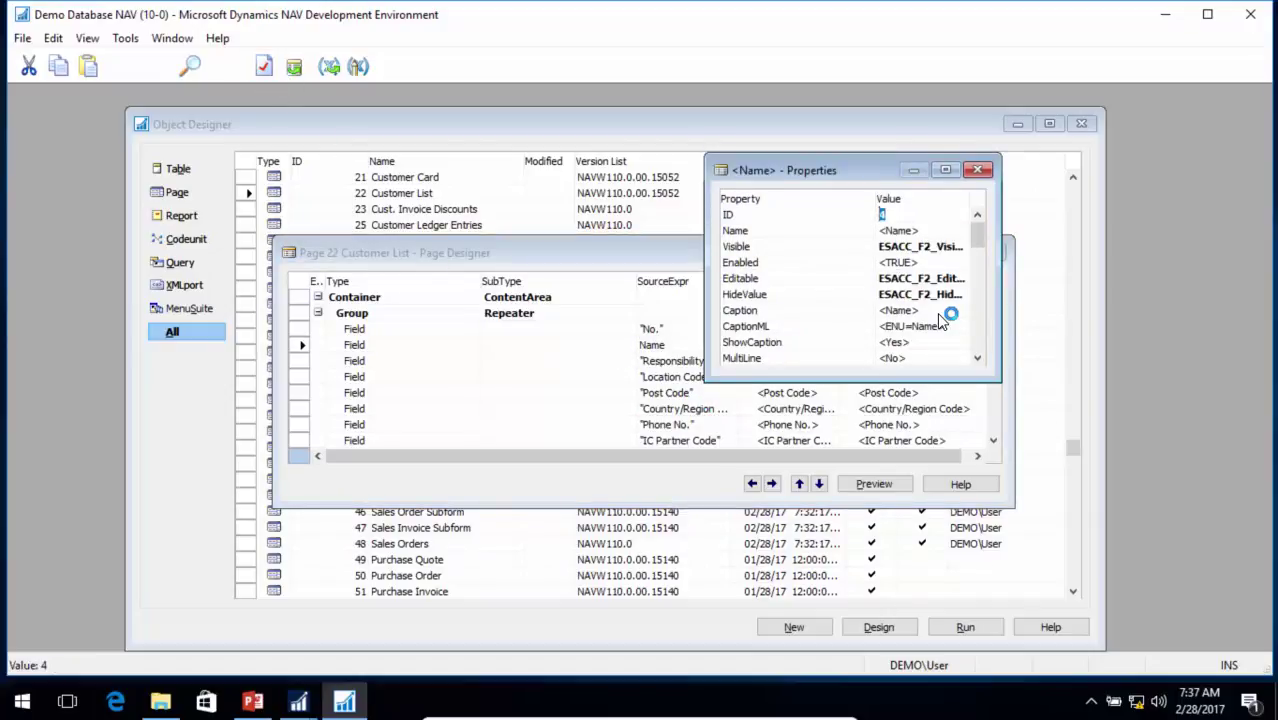
key("Escape")
key("Escape")
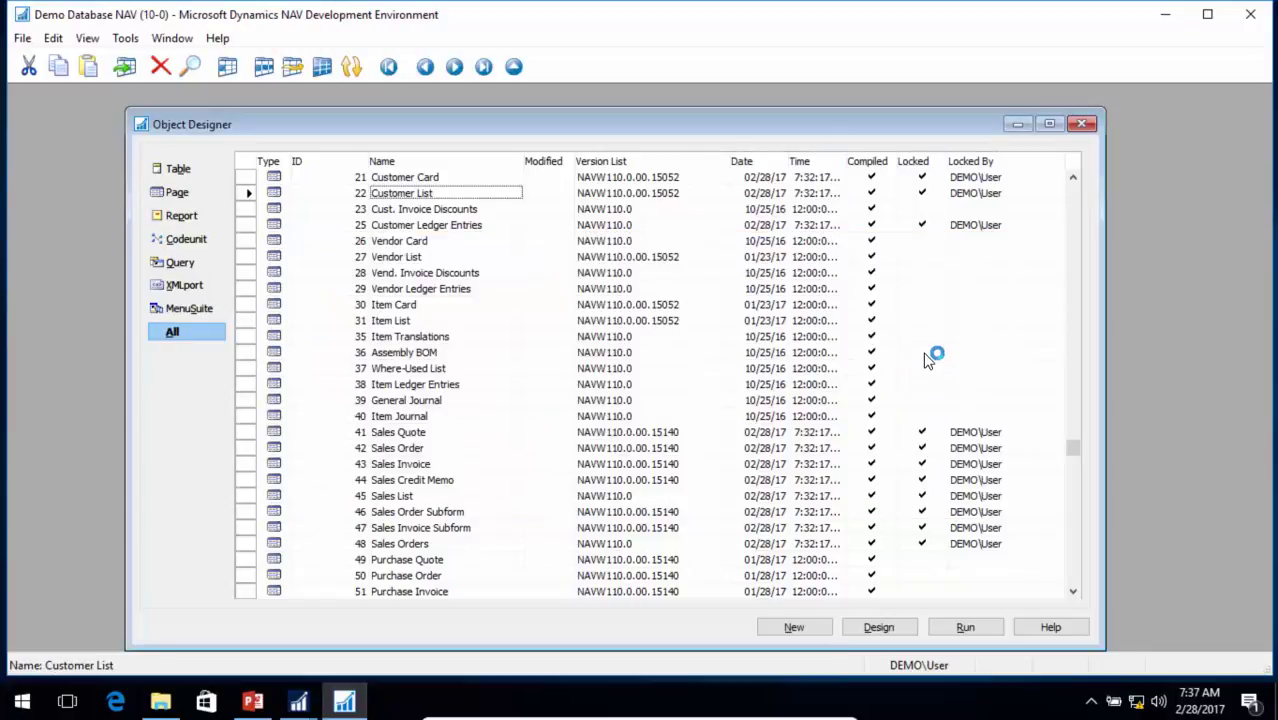
Step: Filter the object list's Locked field to Yes
key("Tab")
key("Tab")
key("Tab")
key("Tab")
key("Tab")
key("Tab")
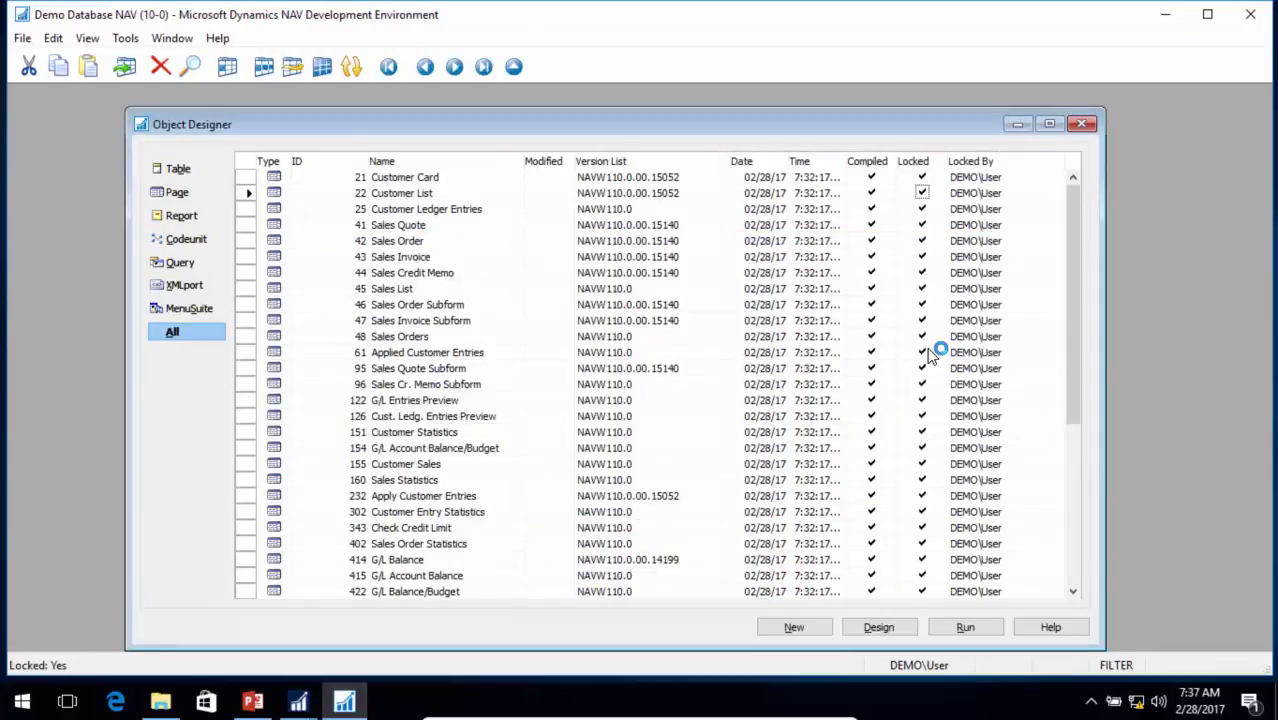
Step: Unlock all the locked objects in the filtered list
key("ctrl+a")
left_click(22, 38)
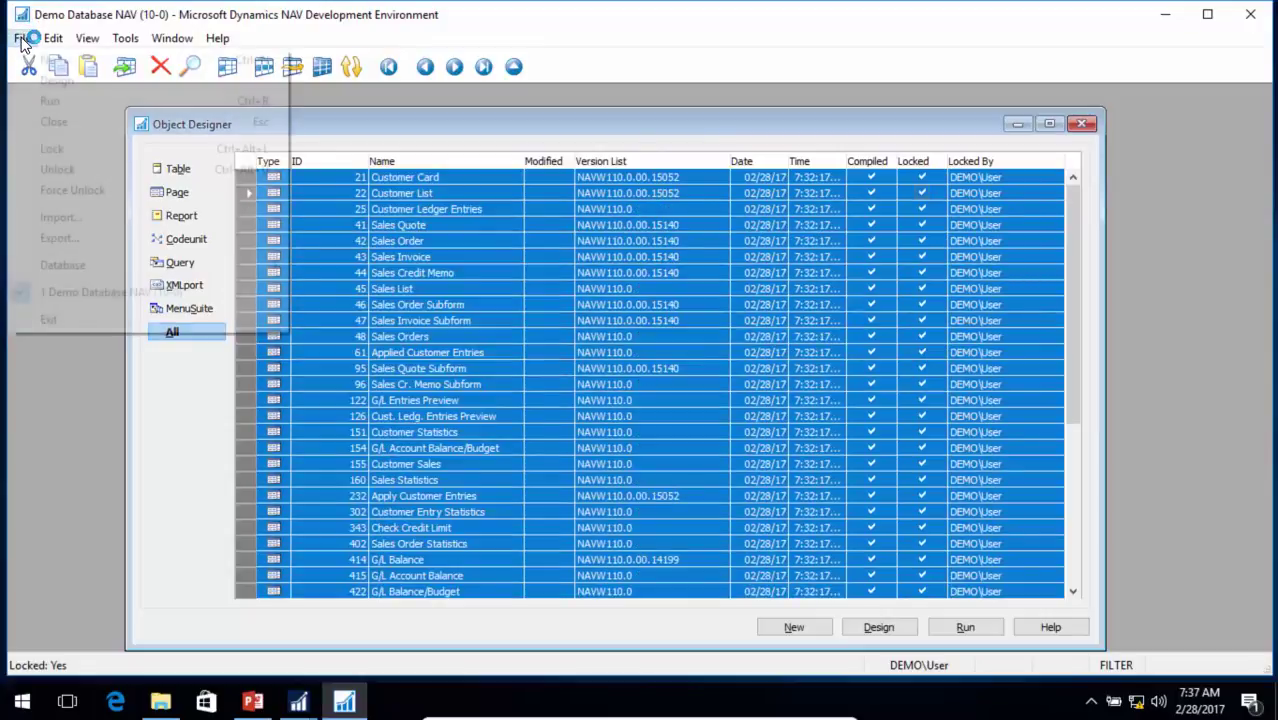
left_click(70, 171)
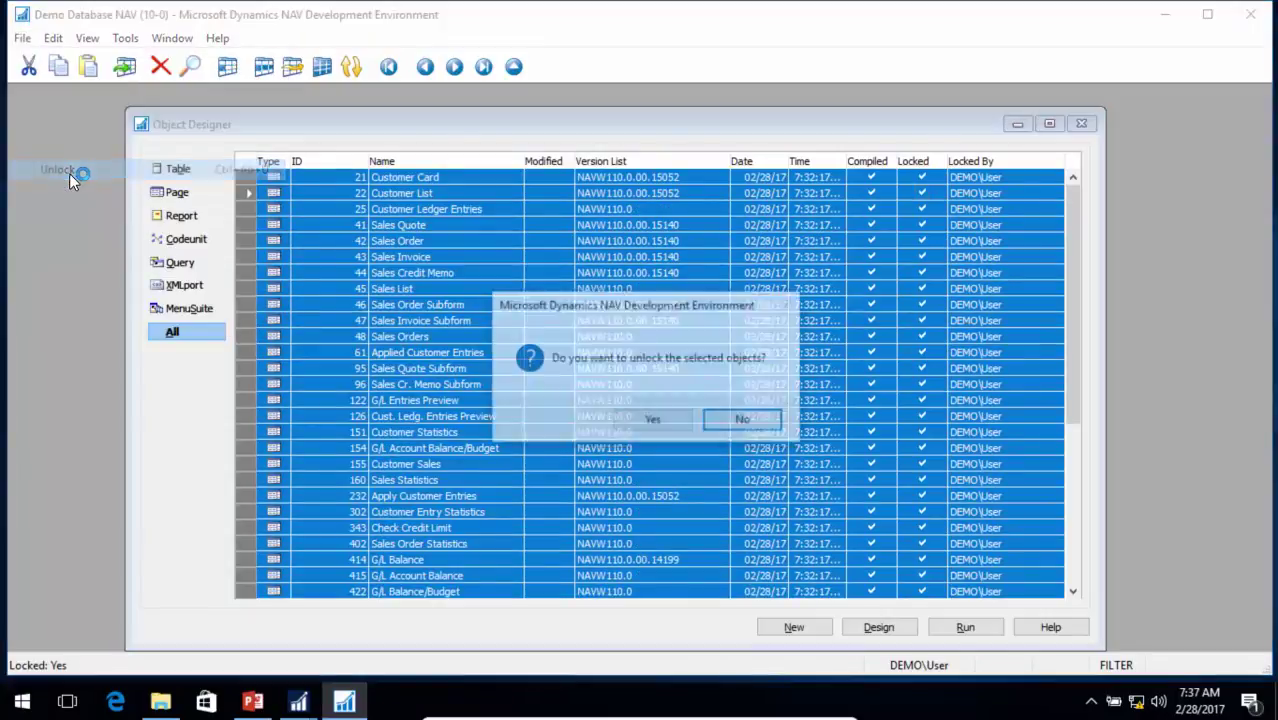
left_click(640, 421)
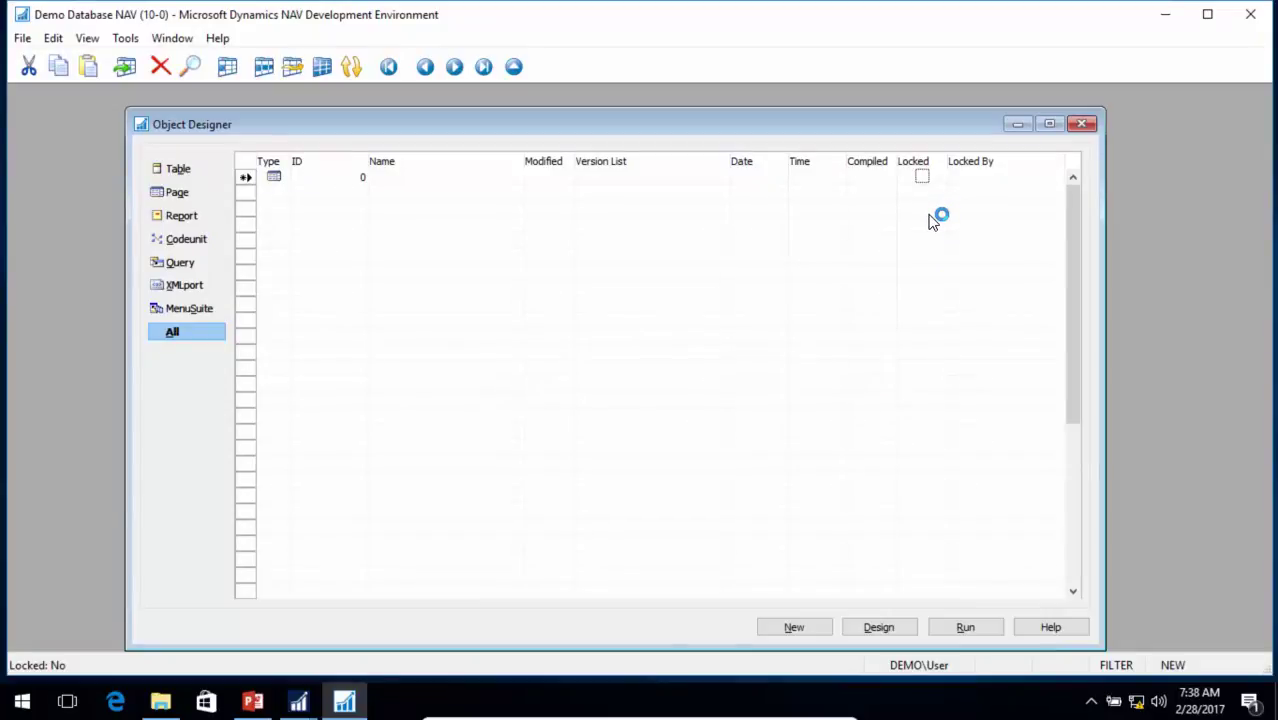
Step: Switch back to the Dynamics NAV client and open Easy Security's Field Level and Data Security area
left_click(1170, 22)
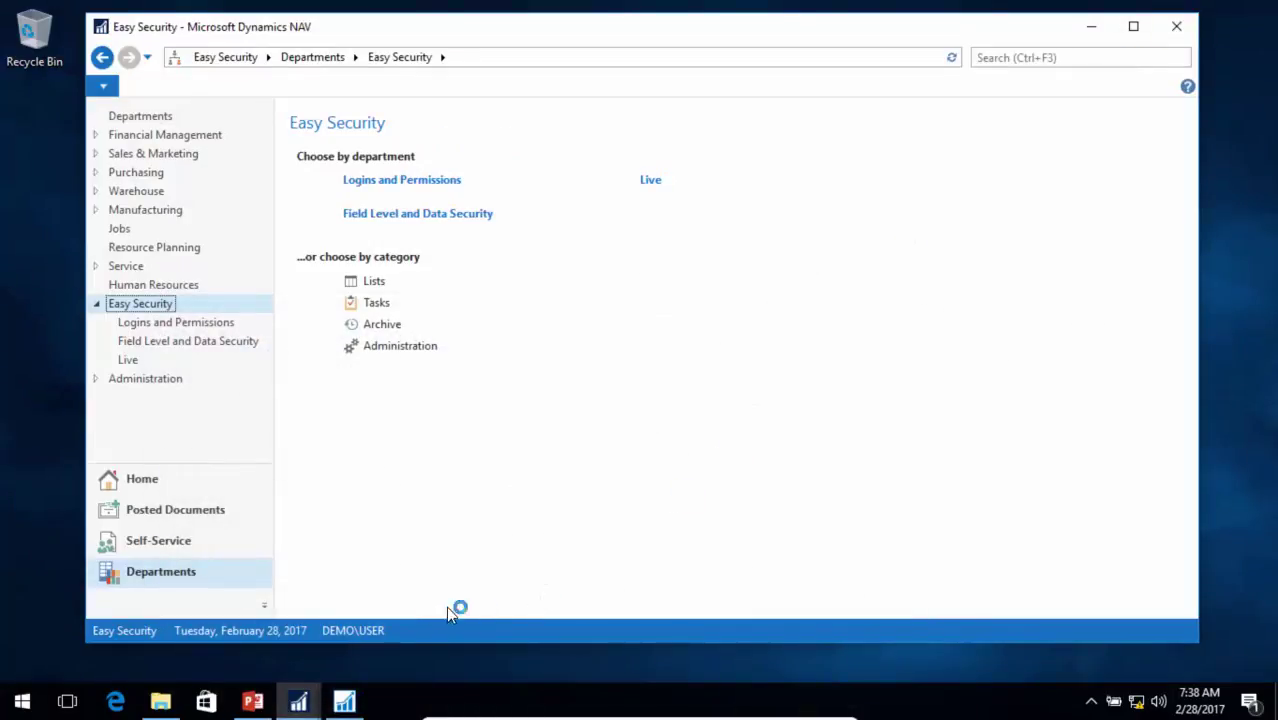
left_click(388, 216)
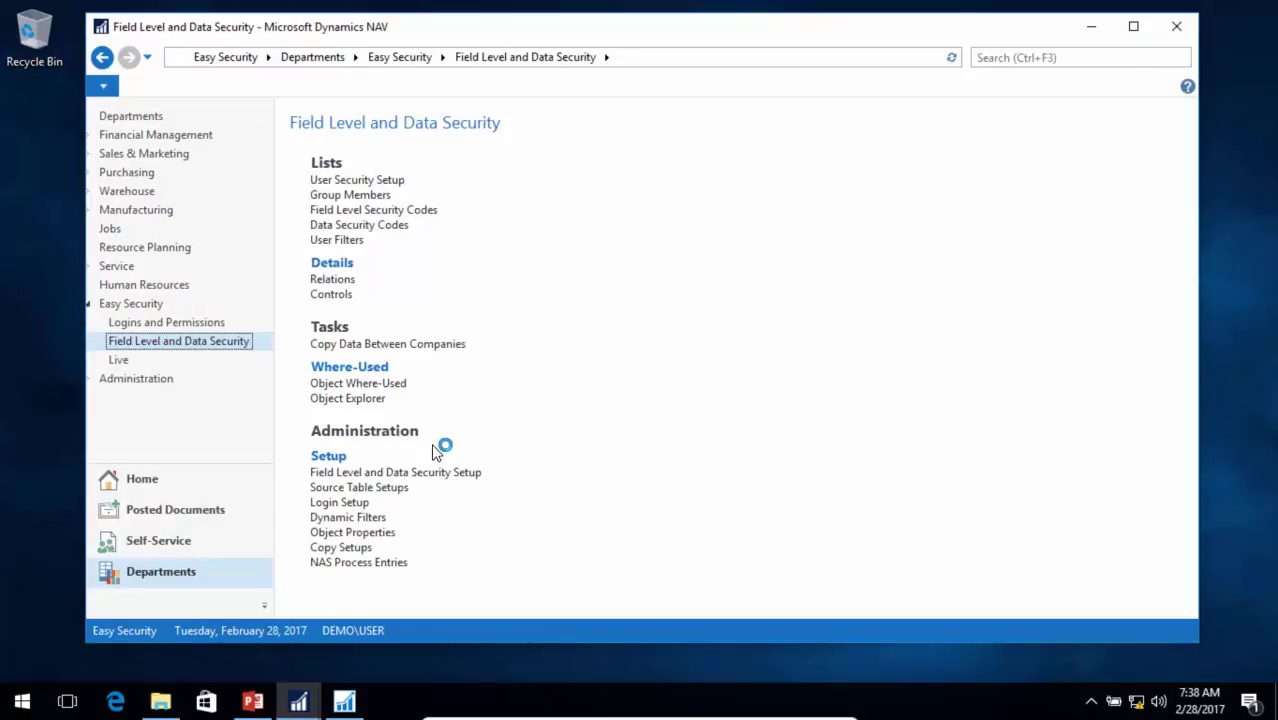